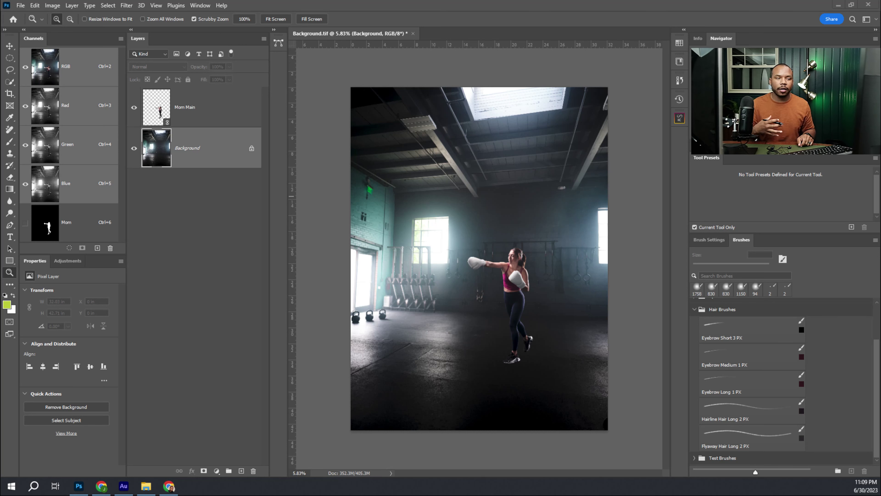
Inspect the woman in the gym composite and open the contents of the Mom Main smart object
drag(537, 285, 558, 271)
drag(565, 164, 500, 350)
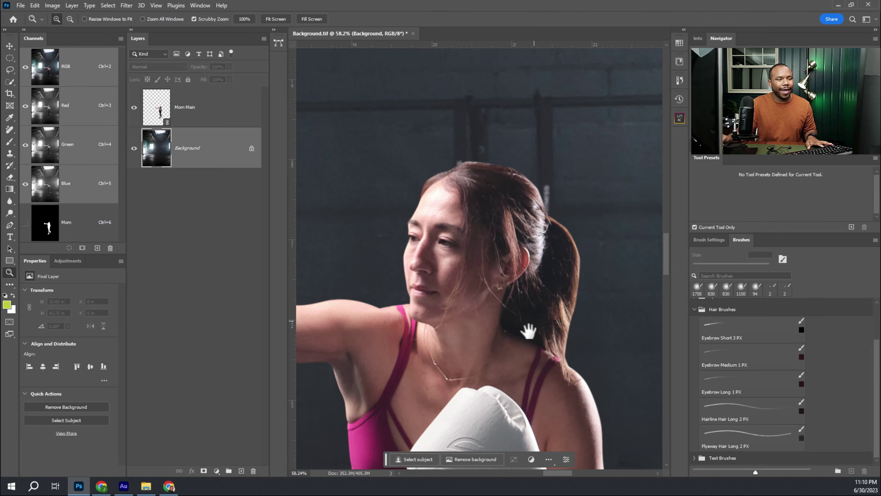
drag(554, 317, 591, 266)
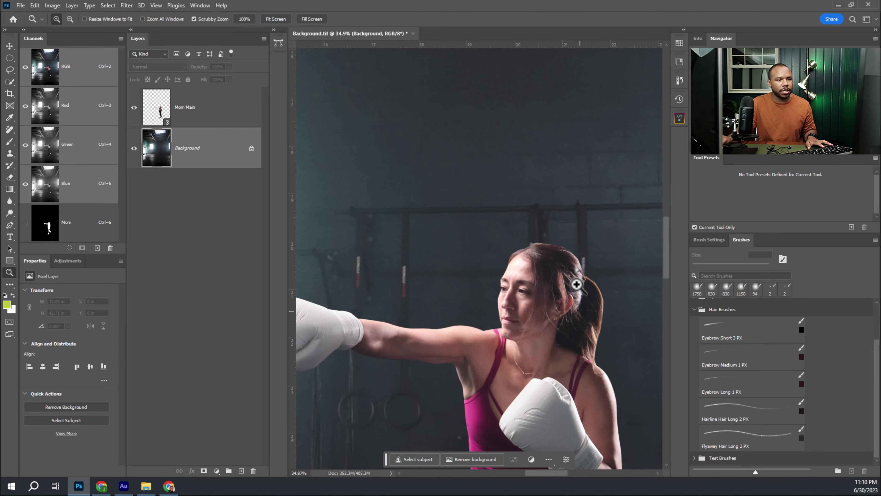
drag(564, 350, 556, 236)
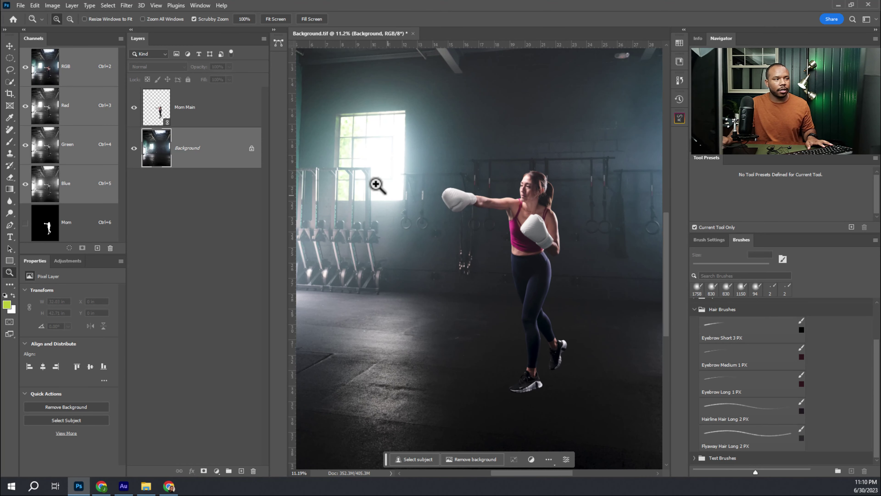
click(215, 113)
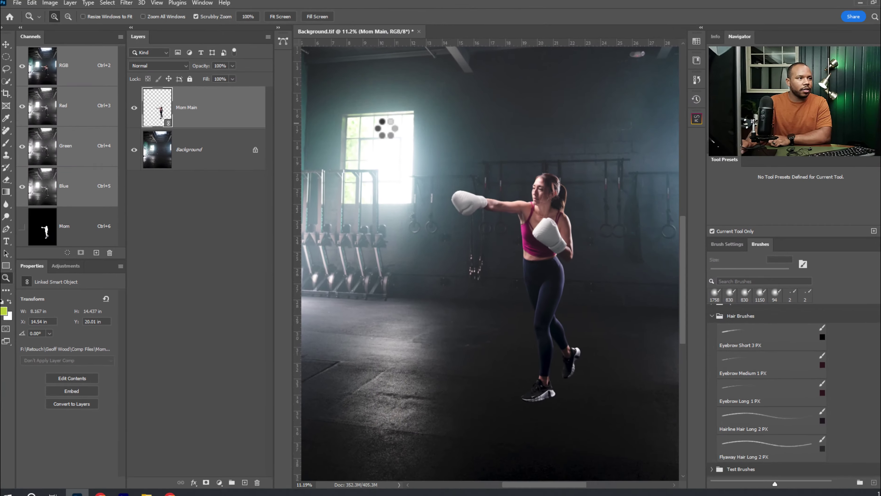
double_click(247, 136)
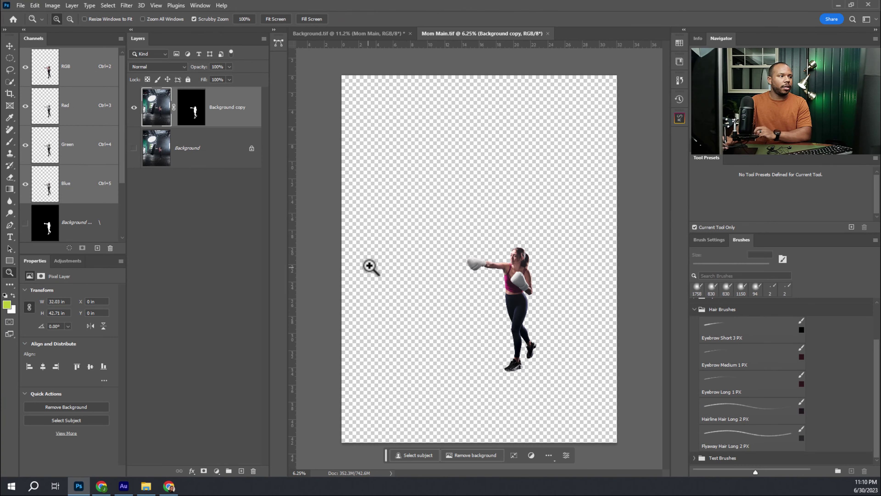
Toggle the Background copy layer mask off and on to compare the woman's cutout with the original photo
drag(520, 332, 552, 337)
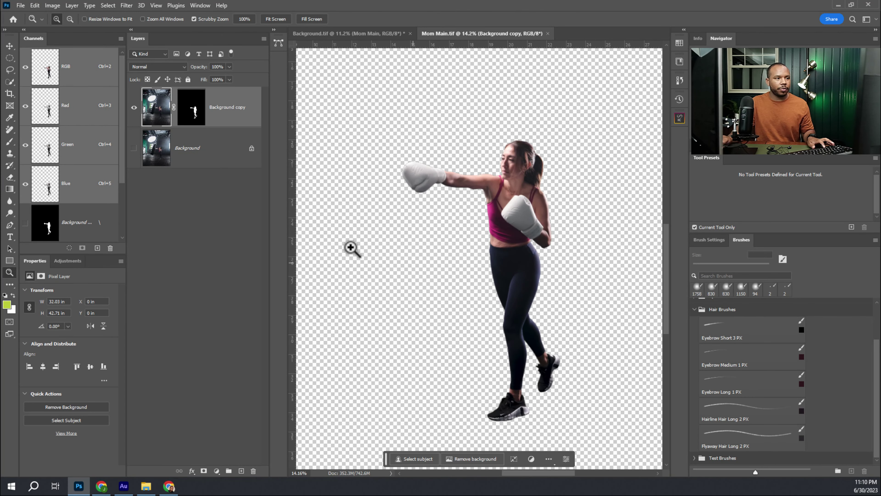
click(193, 114)
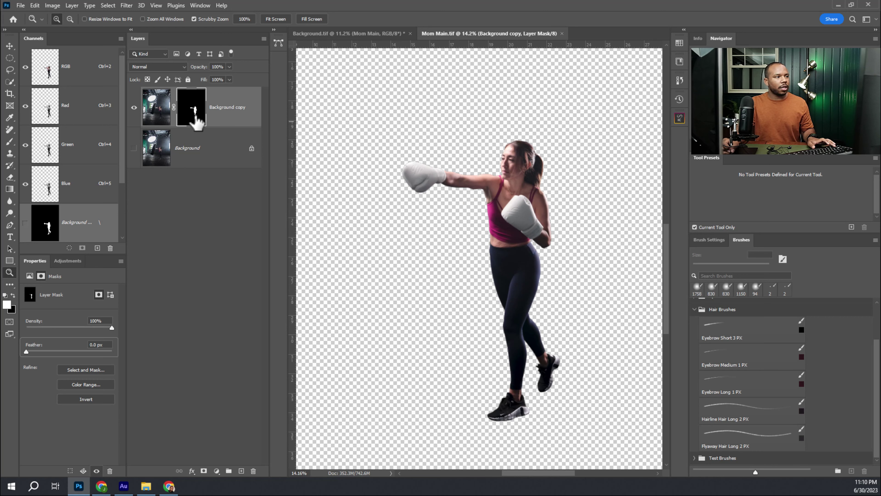
shift+click(193, 115)
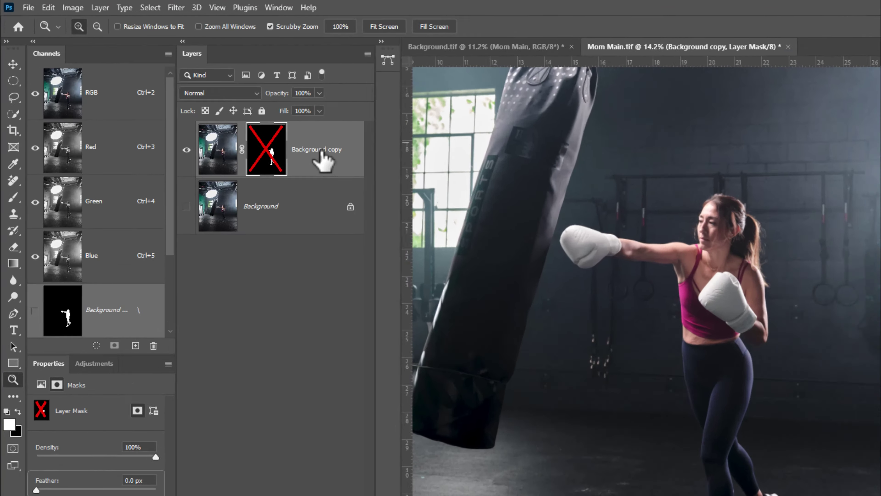
shift+click(198, 113)
shift+click(200, 114)
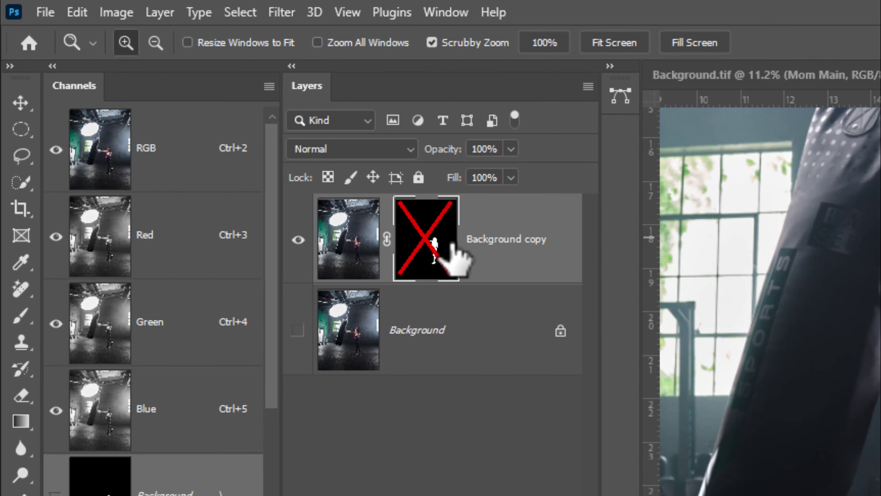
shift+click(451, 250)
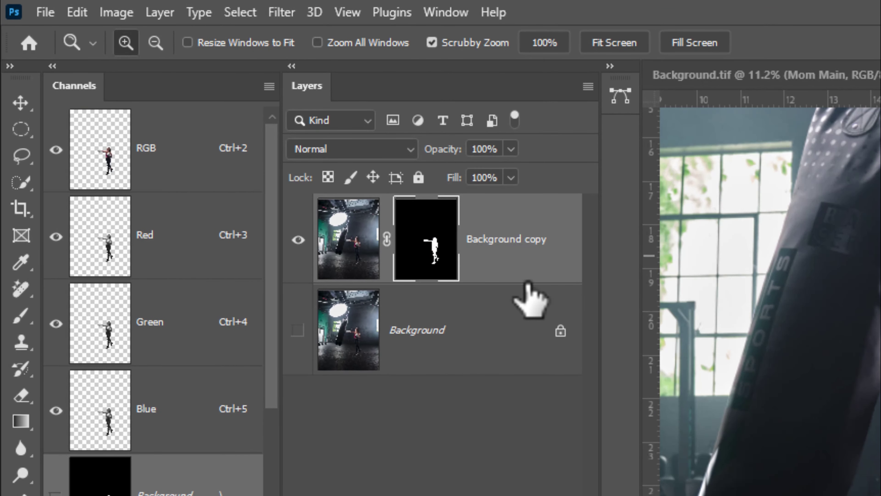
Make the Background layer visible and display Path 1 temporarily to inspect its outline around the woman's hair
click(297, 330)
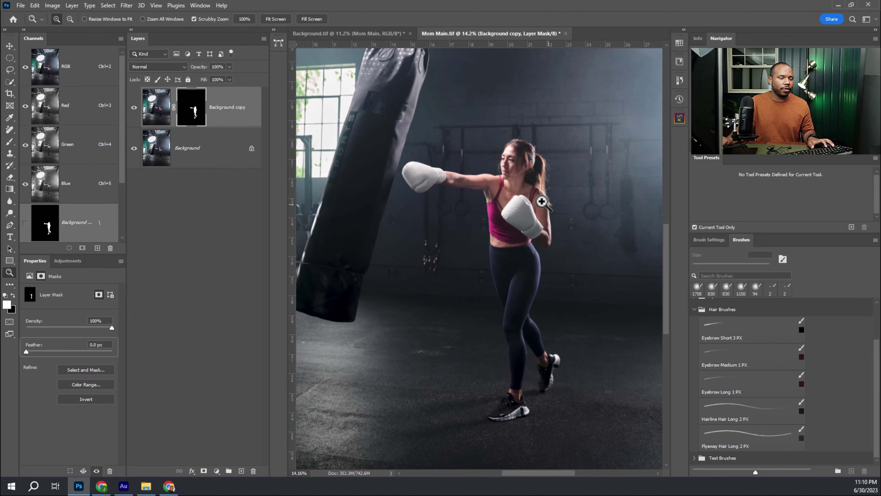
mouse_move(542, 201)
mouse_down()
mouse_move(572, 202)
mouse_move(531, 173)
mouse_move(535, 197)
mouse_up()
drag(515, 143, 492, 261)
click(278, 43)
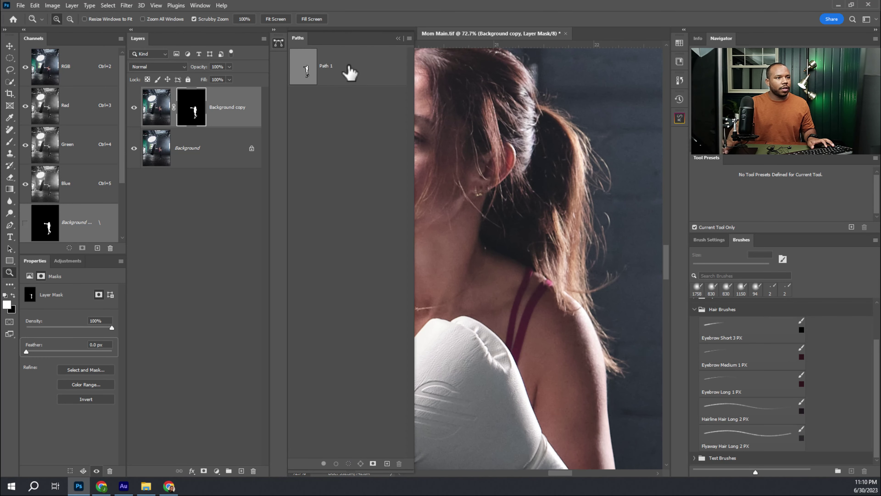
click(311, 78)
drag(469, 108, 526, 159)
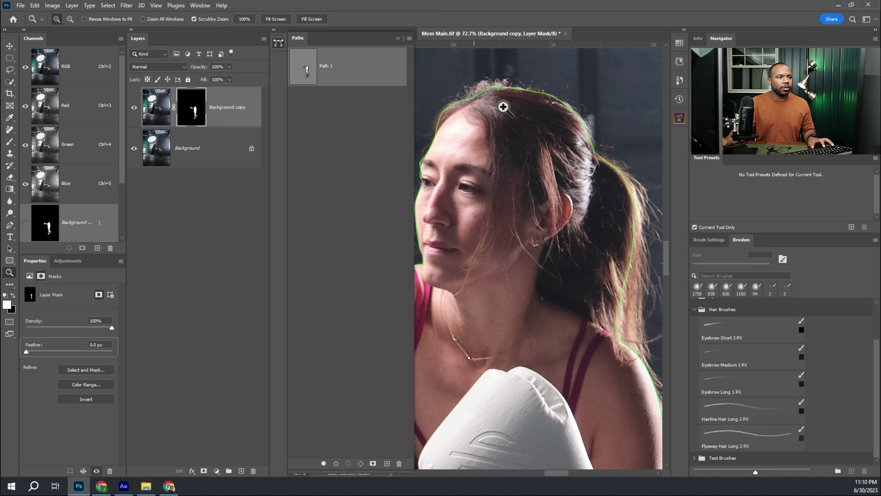
drag(582, 350, 564, 354)
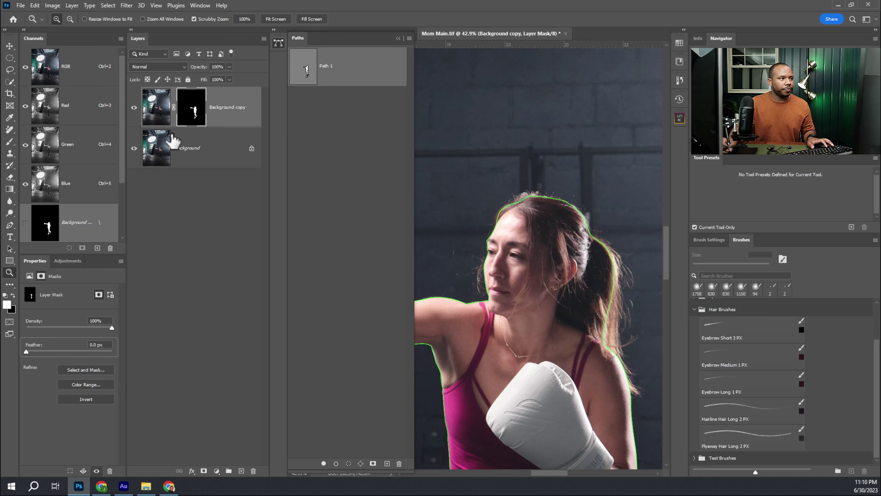
click(157, 108)
click(314, 142)
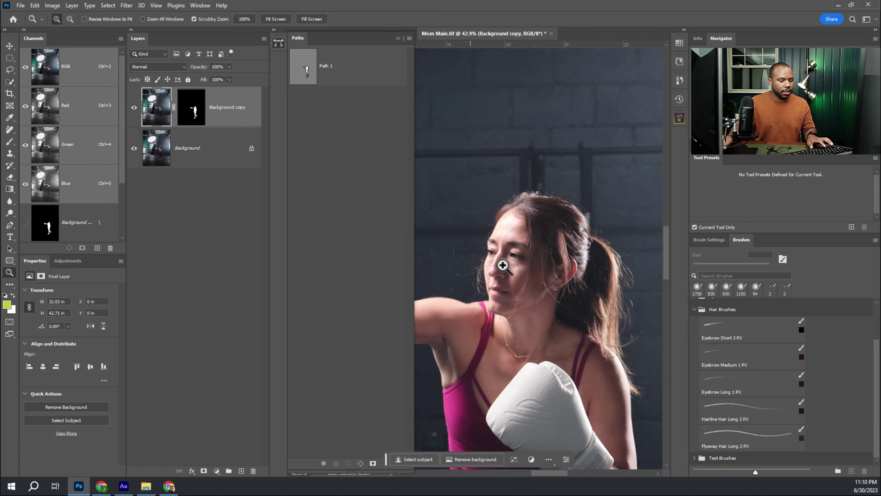
Lasso a loose band around the hair's outer edge with Background copy active, from the face over the head to the ponytail tip
key(l)
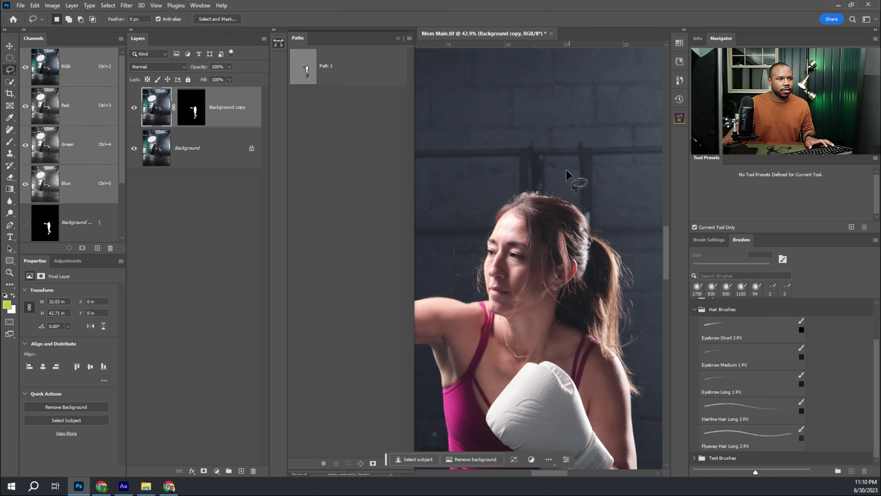
drag(571, 181, 572, 181)
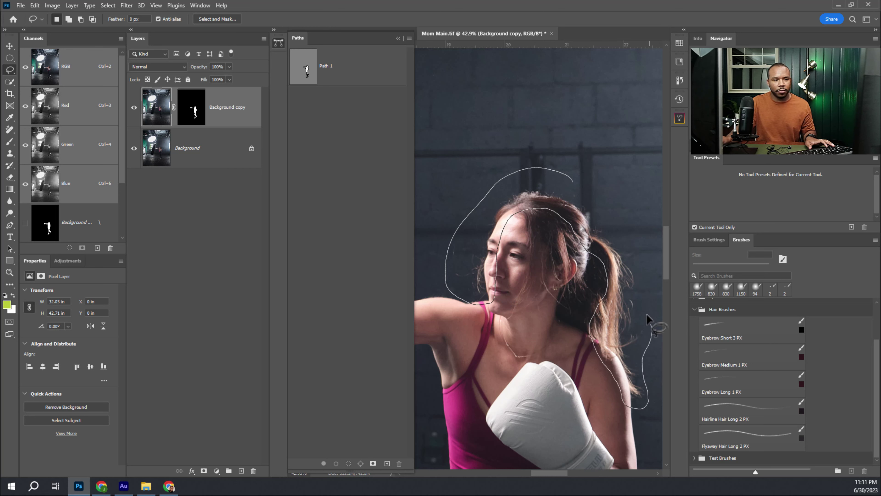
drag(593, 181, 574, 181)
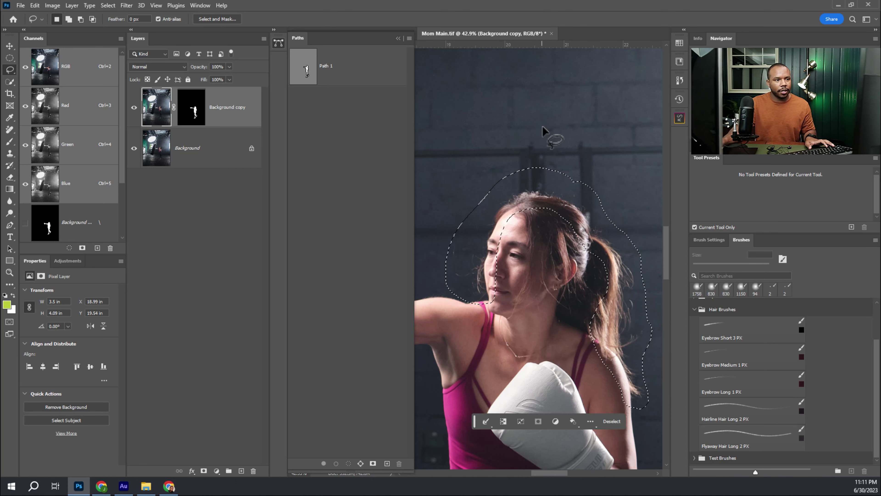
click(397, 38)
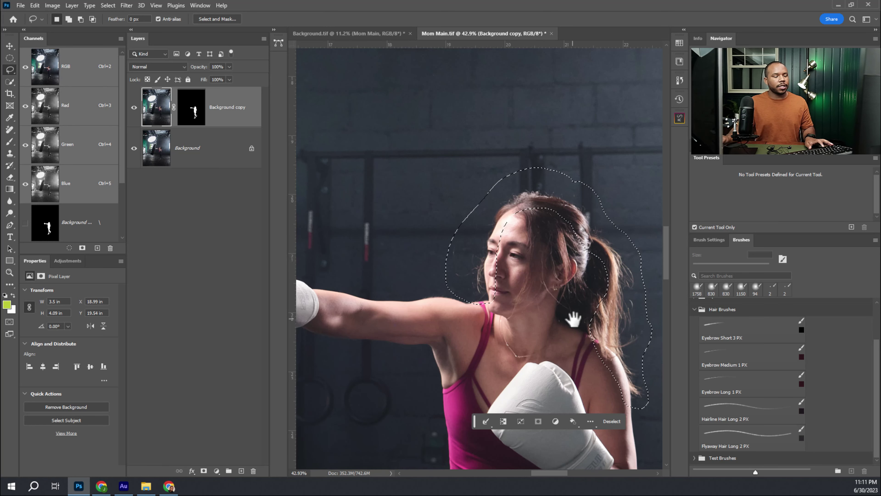
Lasso a closer band around the outer hair edge on the Background layer, covering flyaways from the face to the ponytail tip
drag(574, 315, 531, 291)
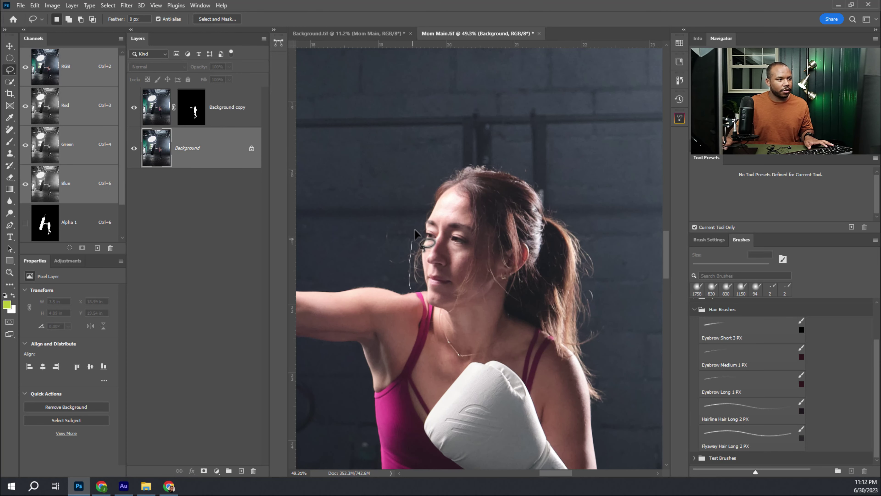
drag(414, 230, 431, 187)
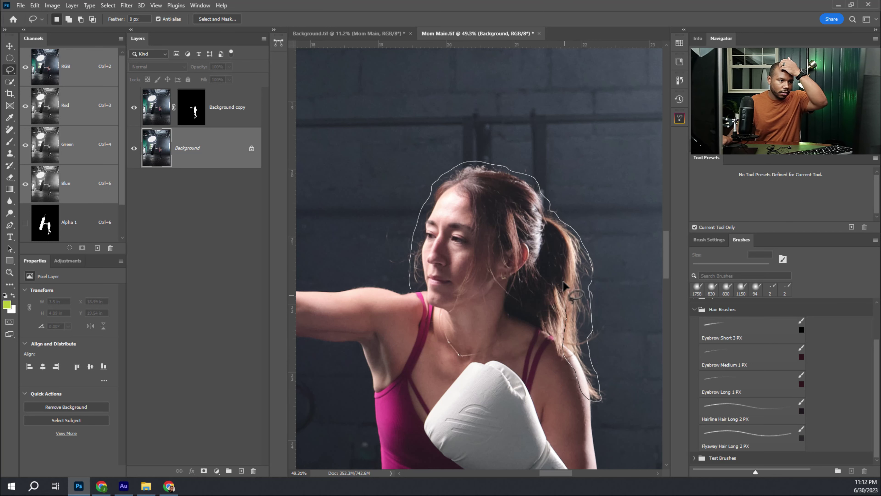
mouse_move(499, 181)
mouse_down()
mouse_move(444, 199)
mouse_move(429, 243)
mouse_up()
drag(418, 295, 418, 295)
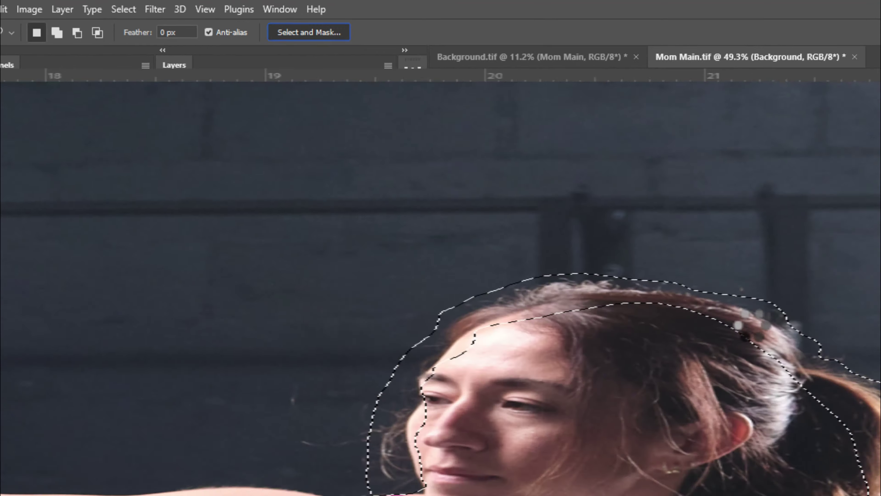
Refine the lassoed hair edge in Select and Mask with the Refine Edge Brush, from the face and forehead to the ponytail tip
click(427, 49)
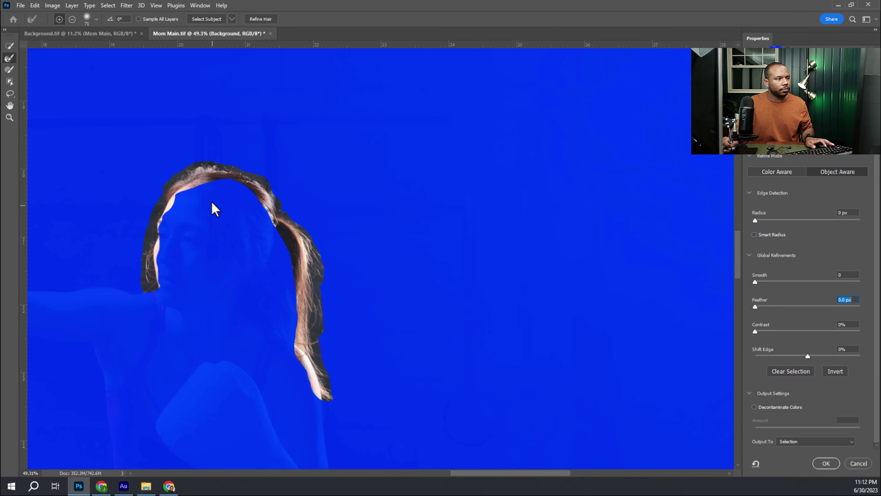
alt+drag(168, 195, 173, 194)
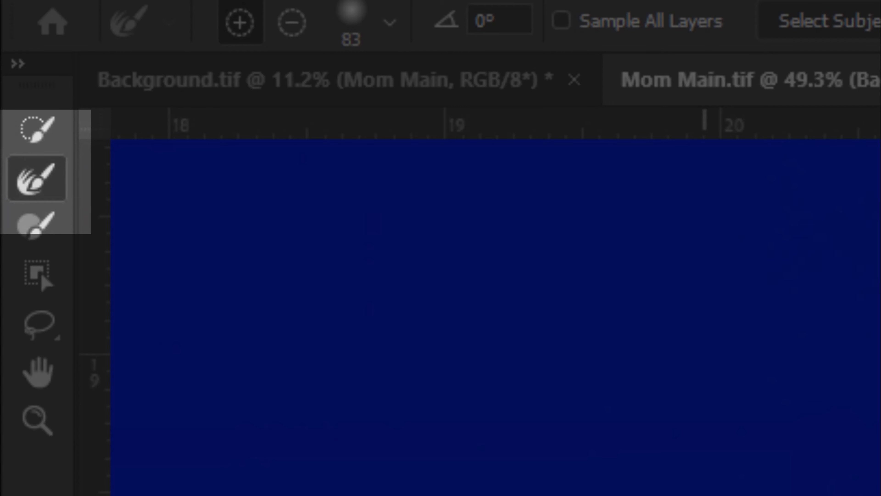
mouse_move(174, 323)
mouse_down()
mouse_move(330, 250)
mouse_move(374, 378)
mouse_move(330, 392)
mouse_up()
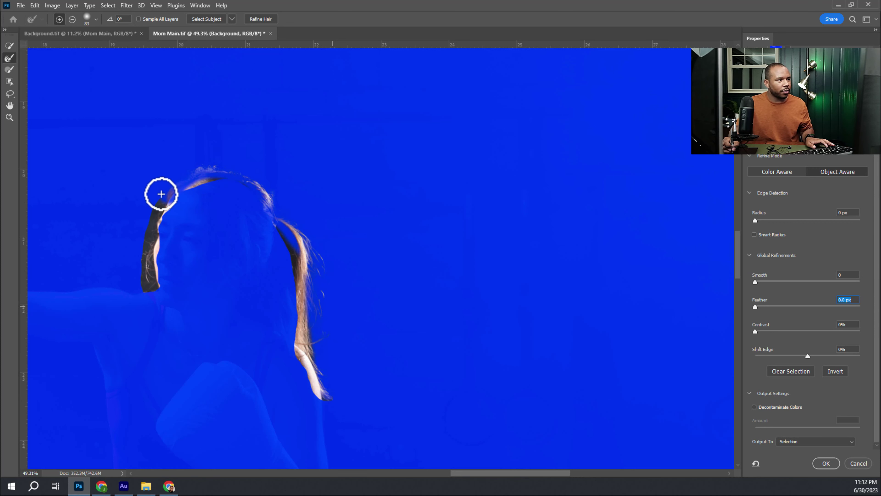
mouse_move(161, 194)
mouse_down()
mouse_move(145, 290)
mouse_move(177, 236)
mouse_up()
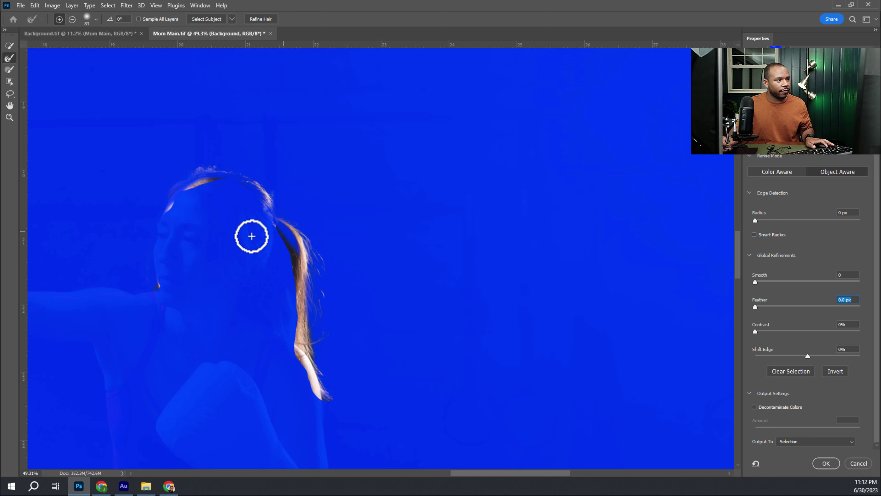
mouse_move(144, 258)
mouse_down()
mouse_move(148, 279)
mouse_move(147, 262)
mouse_move(193, 179)
mouse_move(213, 167)
mouse_up()
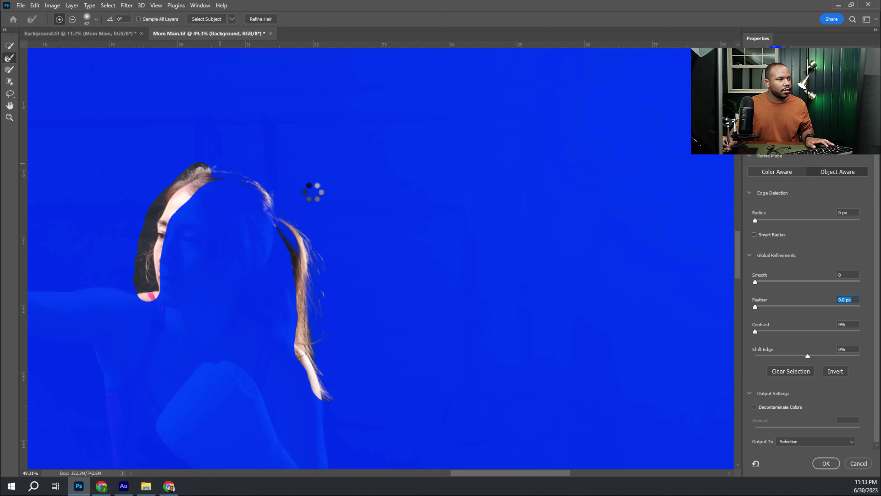
drag(312, 260, 458, 263)
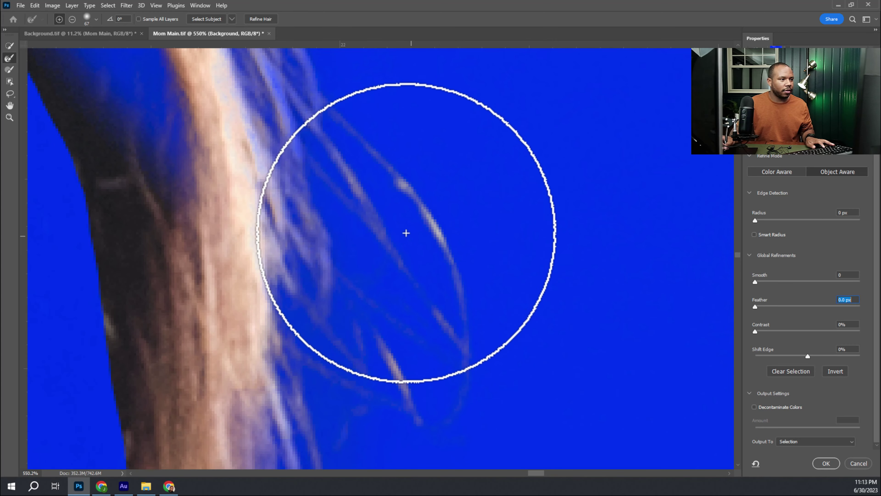
alt+click(376, 243)
drag(377, 243, 323, 258)
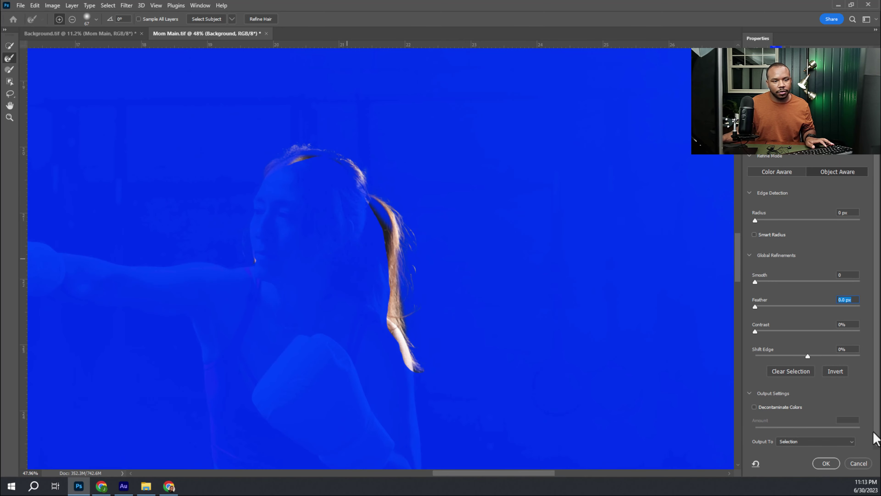
Output the refined hair selection as a New Layer with Layer Mask
click(848, 443)
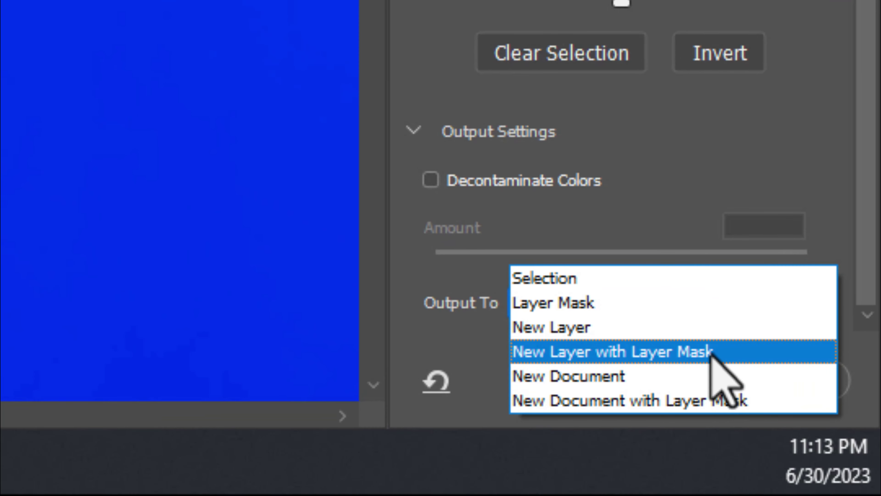
click(664, 357)
click(671, 376)
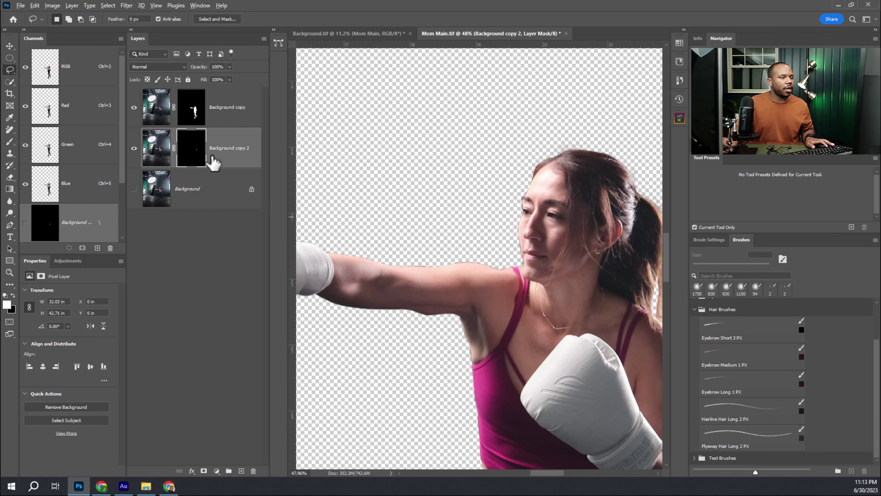
Inspect the hair mask of Background copy 2 on its own and move that layer above Background copy
alt+click(192, 161)
drag(604, 178, 499, 171)
drag(431, 149, 452, 144)
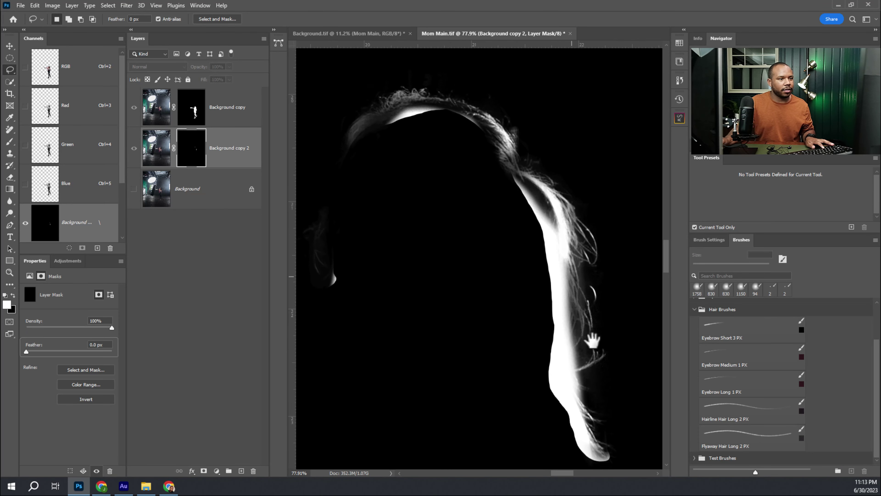
drag(471, 229, 449, 232)
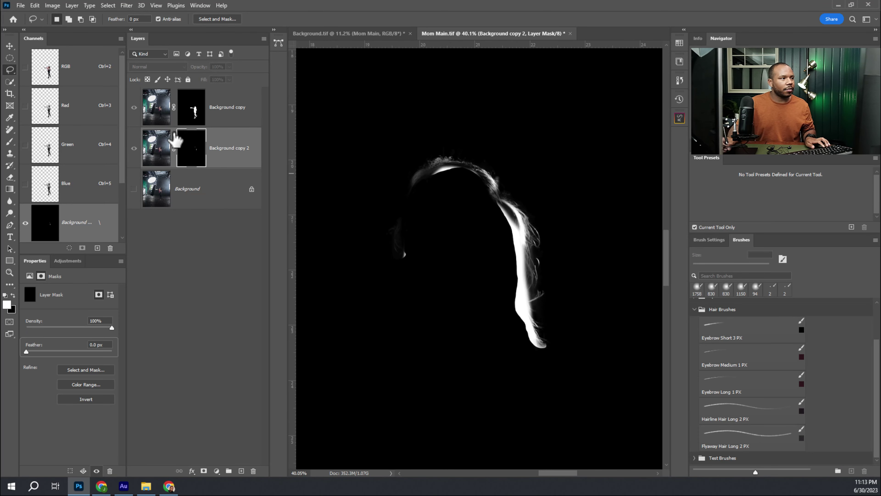
click(137, 174)
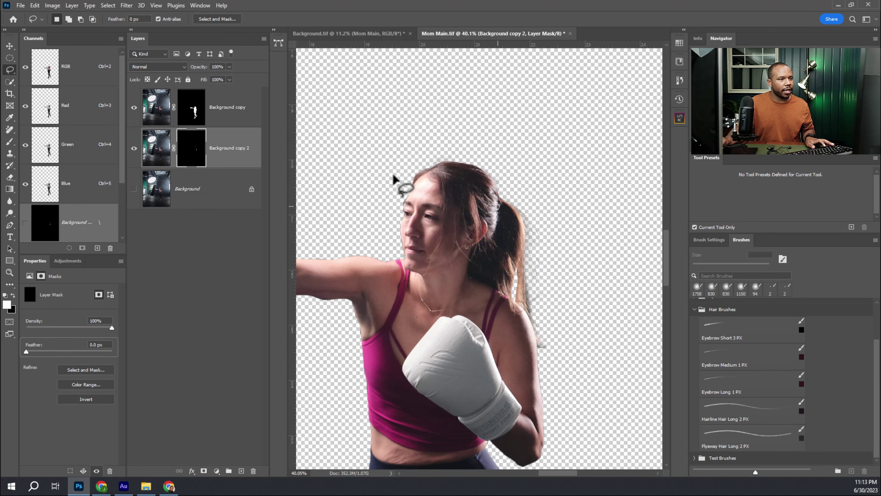
drag(244, 157, 232, 94)
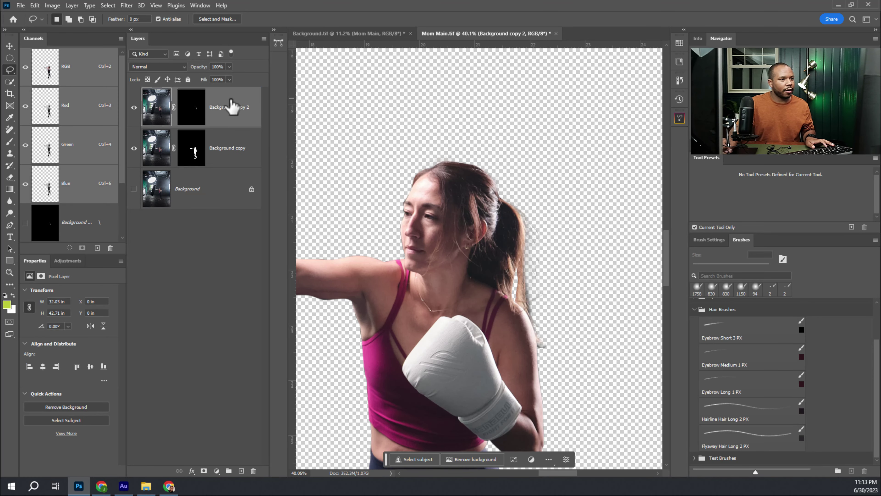
Toggle the visibility of Background copy 2 to compare the hair edge with and without the refined flyaways
click(134, 107)
click(134, 108)
click(134, 108)
click(134, 107)
mouse_move(509, 285)
mouse_down()
mouse_move(553, 284)
mouse_move(511, 276)
mouse_up()
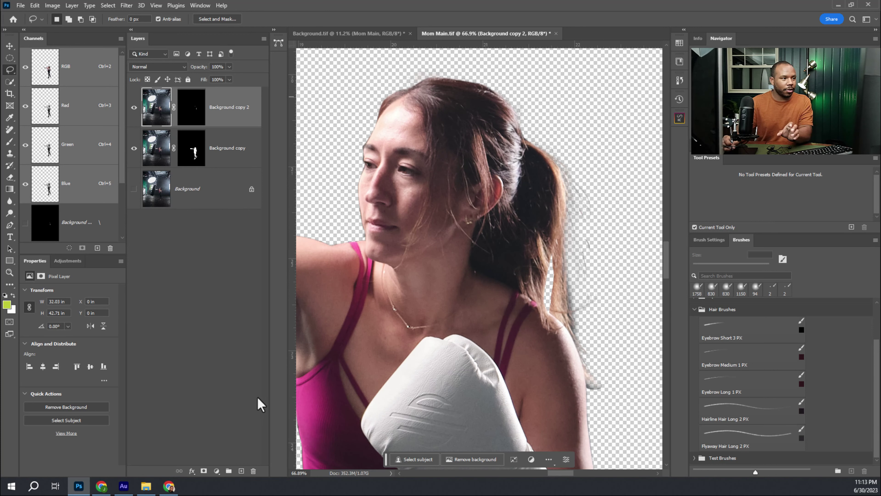
Add a dark grey Solid Color fill layer and place it directly above the Background layer
click(218, 470)
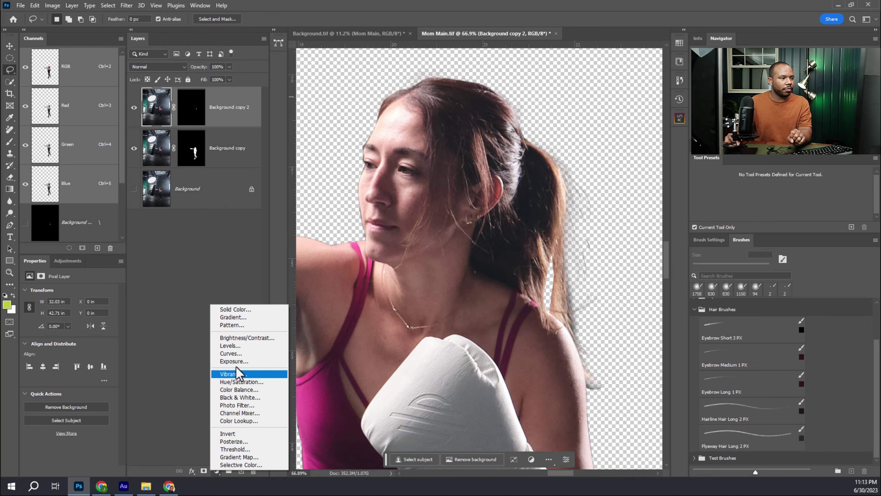
click(243, 309)
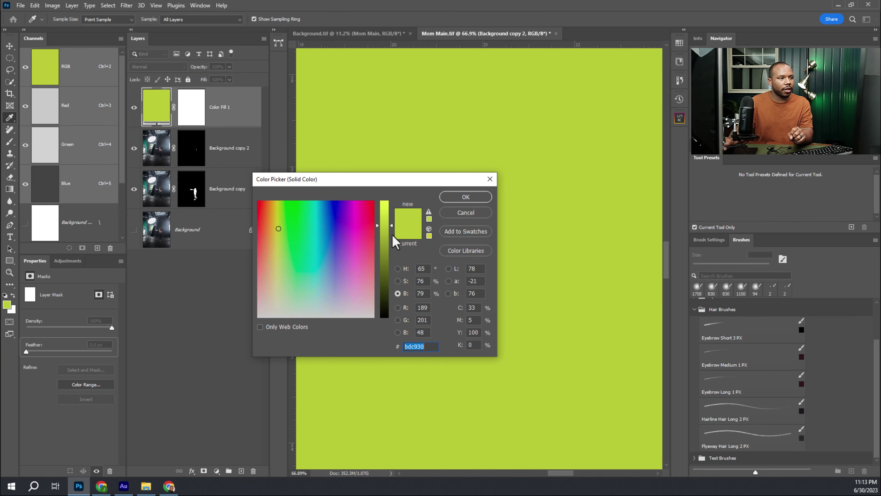
click(384, 201)
mouse_move(364, 306)
mouse_down()
mouse_move(375, 319)
mouse_move(385, 298)
mouse_up()
click(466, 196)
drag(242, 120, 243, 209)
Examine the hair against the grey fill, select the Background copy layer mask and check that mask on its own
drag(575, 266, 590, 234)
drag(541, 166, 559, 272)
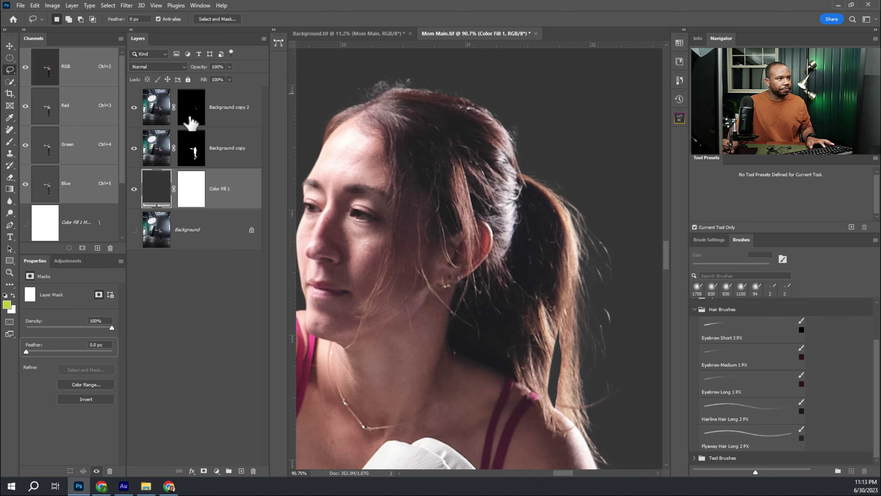
click(195, 153)
alt+click(192, 156)
alt+click(199, 154)
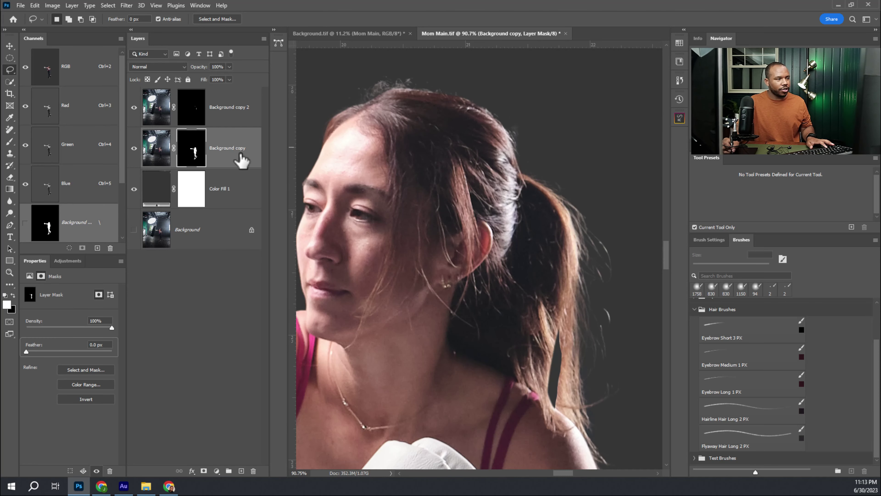
Activate the Brush tool for the Background copy mask and adjust its tip size to about 152 px
key(b)
drag(518, 333, 386, 342)
alt+right_click(482, 350)
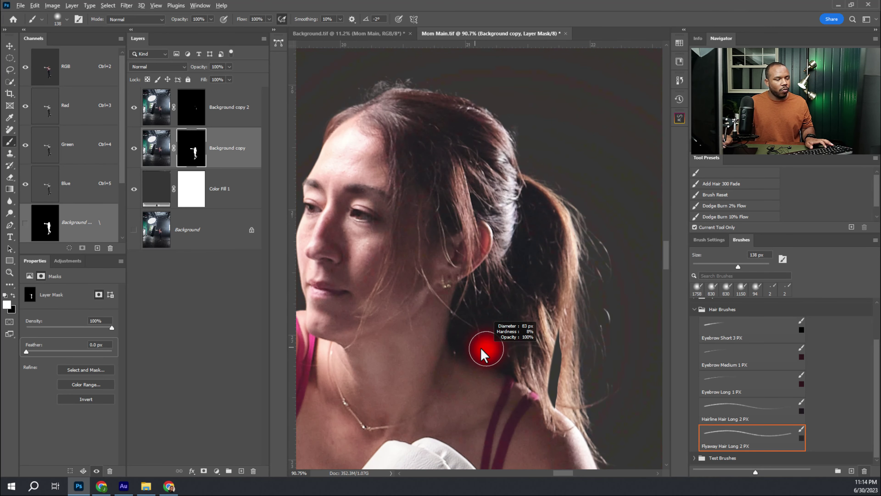
alt+right_click(524, 327)
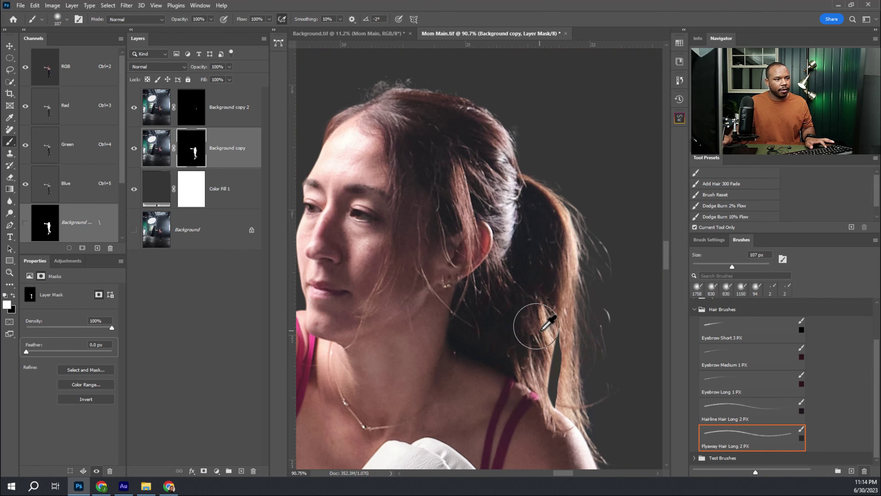
mouse_move(528, 328)
mouse_down()
mouse_move(507, 265)
mouse_move(522, 360)
mouse_move(520, 293)
mouse_move(486, 309)
mouse_move(536, 309)
mouse_move(527, 295)
mouse_move(493, 318)
mouse_move(497, 291)
mouse_up()
alt+right_click(496, 316)
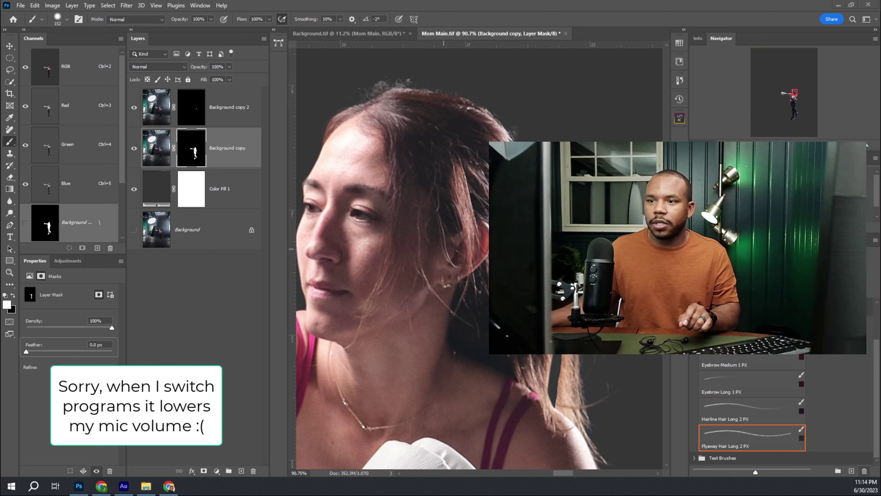
Review the Pro Pen 2 settings in Wacom Tablet Properties, close the window and test resizing the brush tip
drag(313, 145, 335, 115)
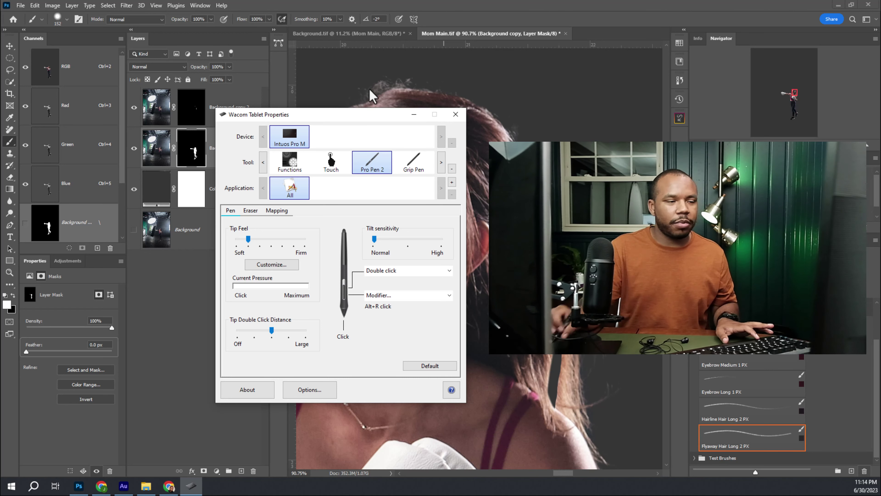
click(456, 114)
mouse_move(420, 189)
mouse_down()
mouse_move(410, 197)
mouse_move(395, 93)
mouse_move(410, 213)
mouse_up()
drag(424, 259, 423, 202)
drag(420, 232, 431, 197)
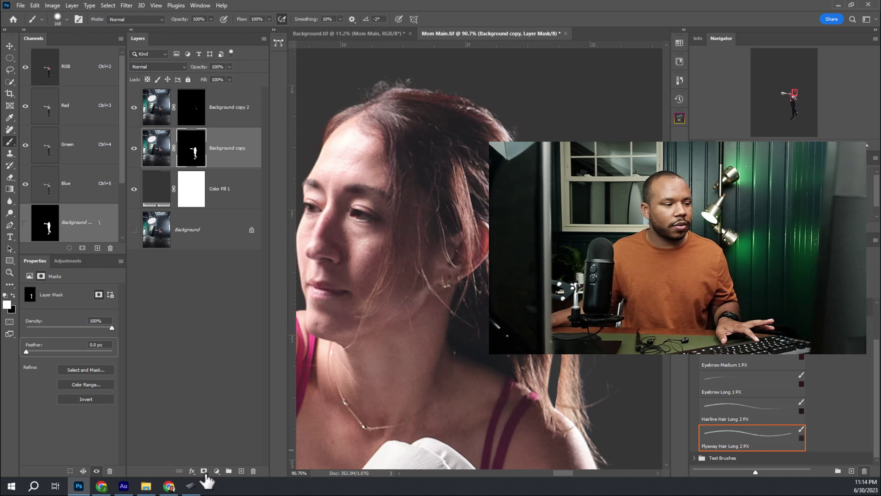
Reopen Wacom Tablet Properties, view the Keyboard options for the pen's Modifier button and close the window without changes
click(191, 486)
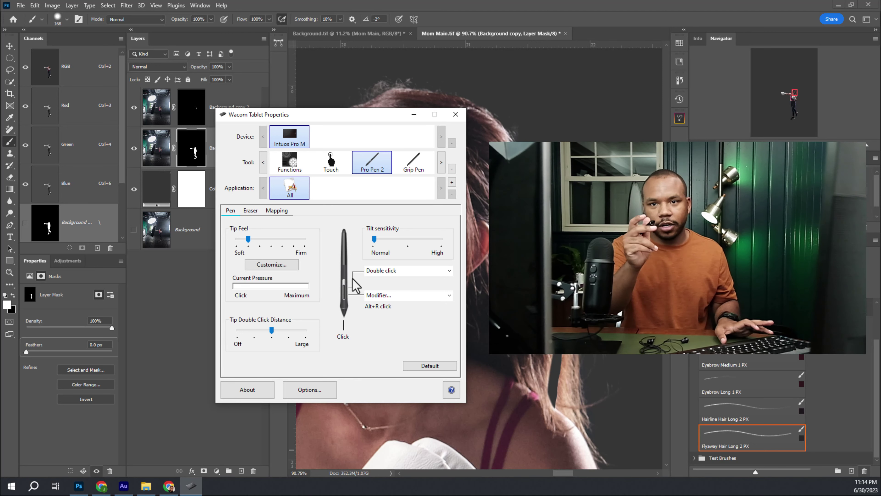
click(400, 296)
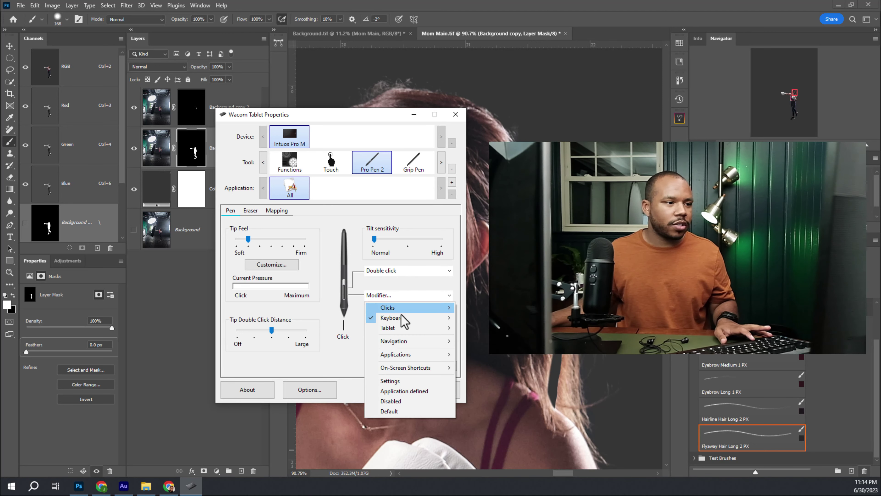
mouse_move(401, 314)
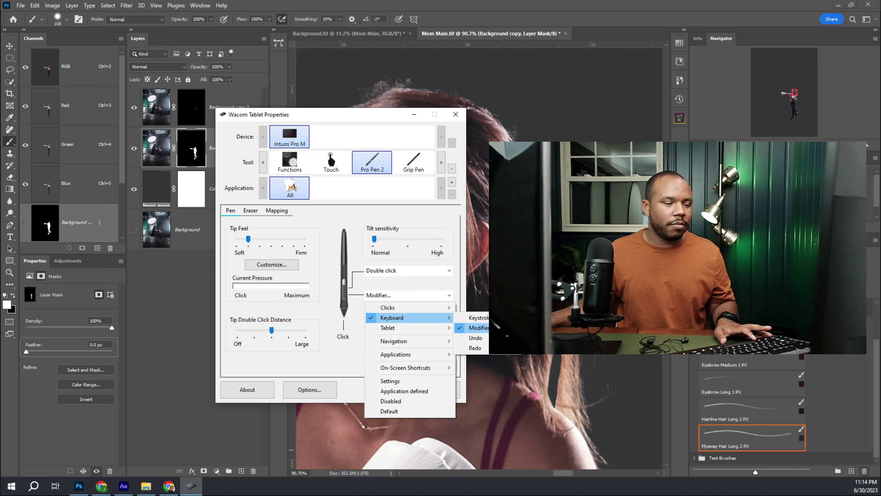
click(357, 330)
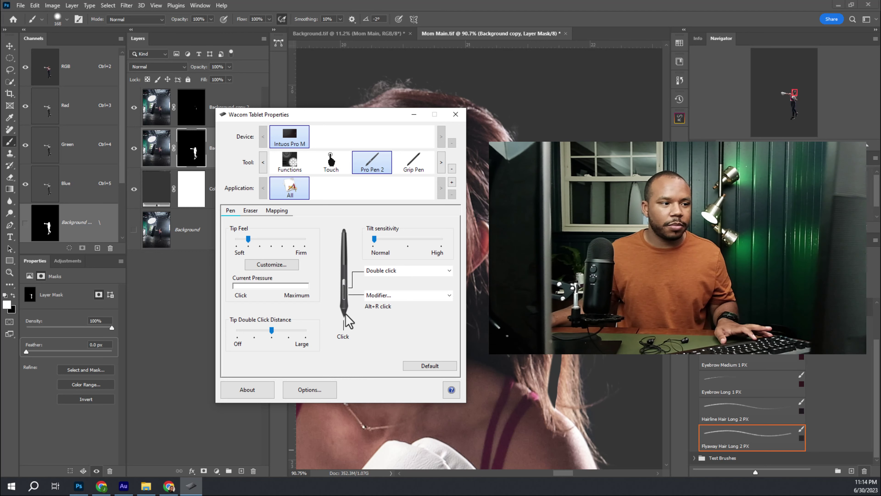
click(456, 115)
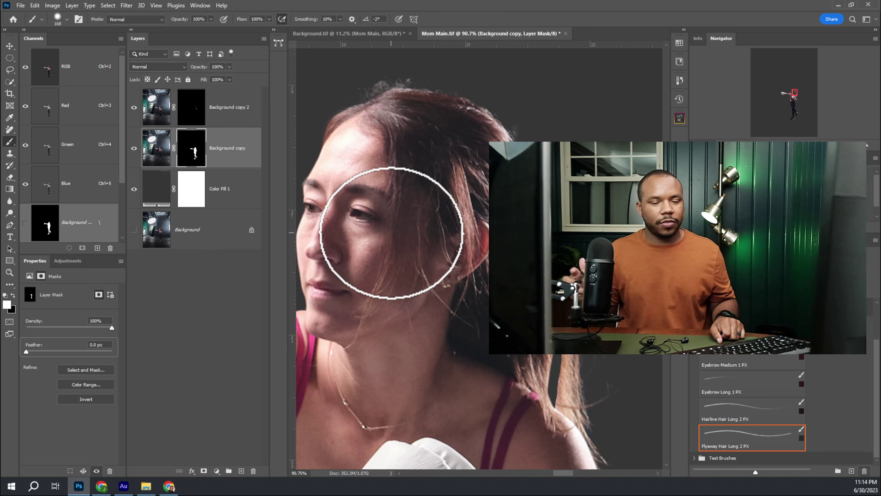
Resize the brush tip over the woman's hair, reducing it to 88 px
drag(445, 260, 464, 264)
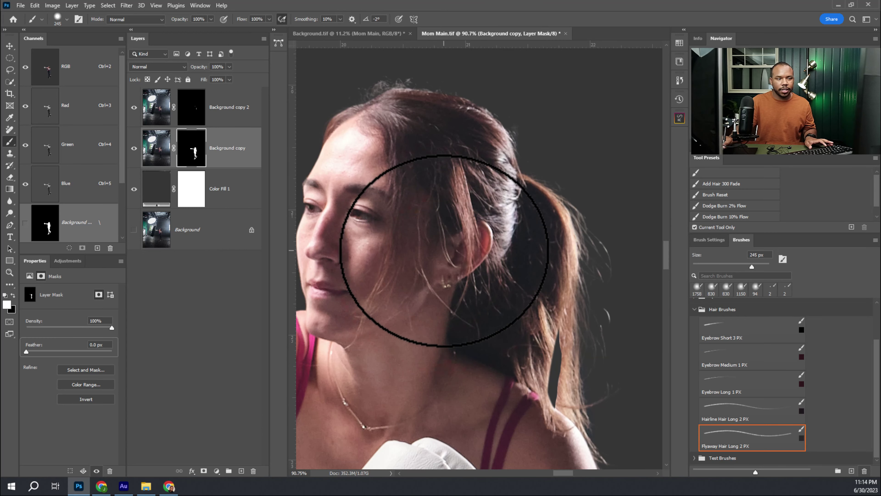
mouse_move(386, 246)
mouse_down()
mouse_move(392, 305)
mouse_move(400, 222)
mouse_move(391, 245)
mouse_up()
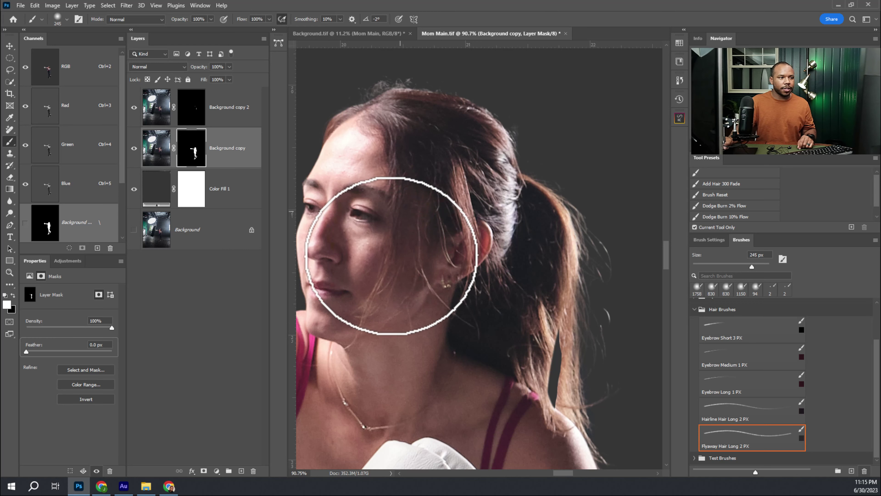
mouse_move(446, 291)
mouse_down()
mouse_move(433, 384)
mouse_move(441, 290)
mouse_up()
mouse_move(473, 337)
mouse_down()
mouse_move(460, 336)
mouse_move(484, 338)
mouse_up()
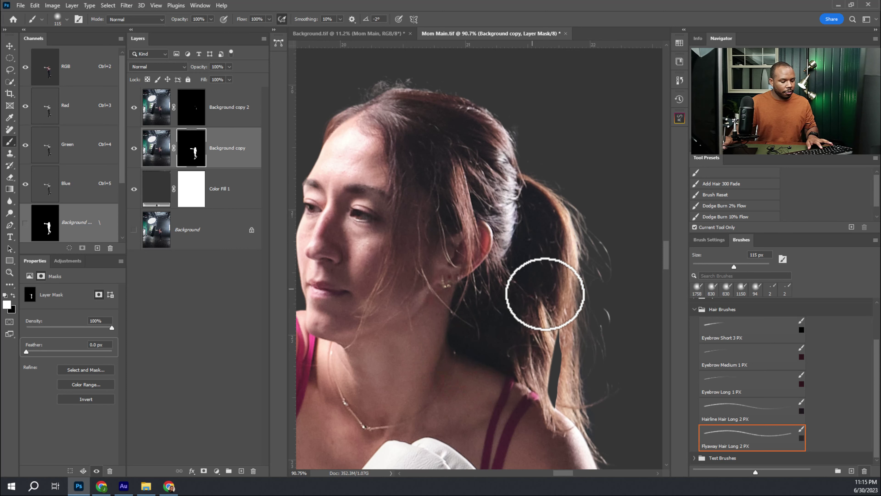
mouse_move(517, 349)
mouse_down()
mouse_move(531, 350)
mouse_move(522, 351)
mouse_up()
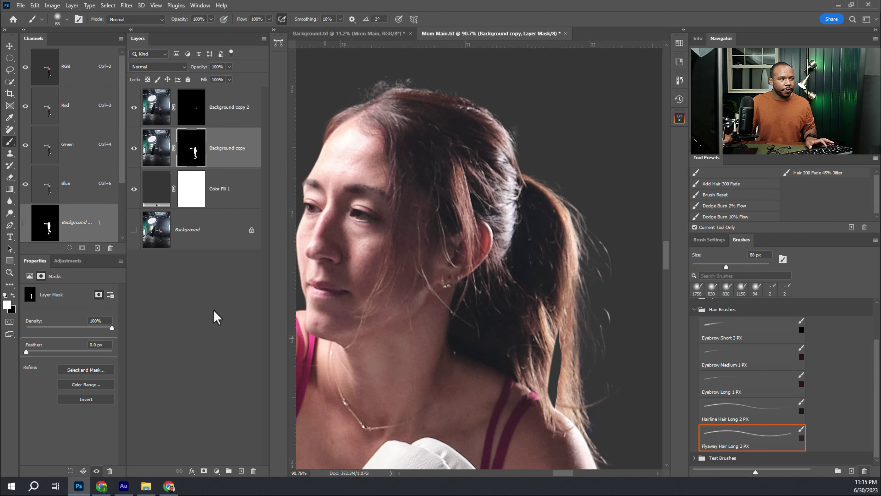
Try rotating the canvas view about 25°, reset the view and return to the Brush tool
drag(510, 297, 548, 342)
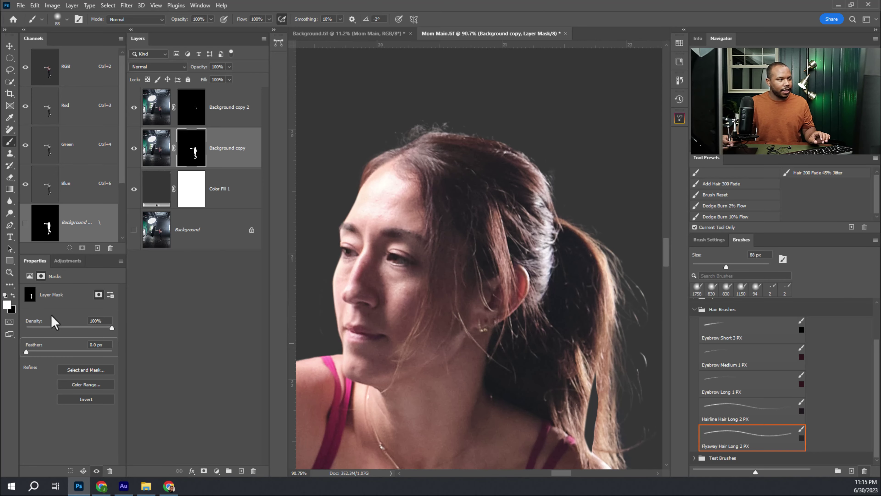
key(r)
drag(481, 347, 481, 266)
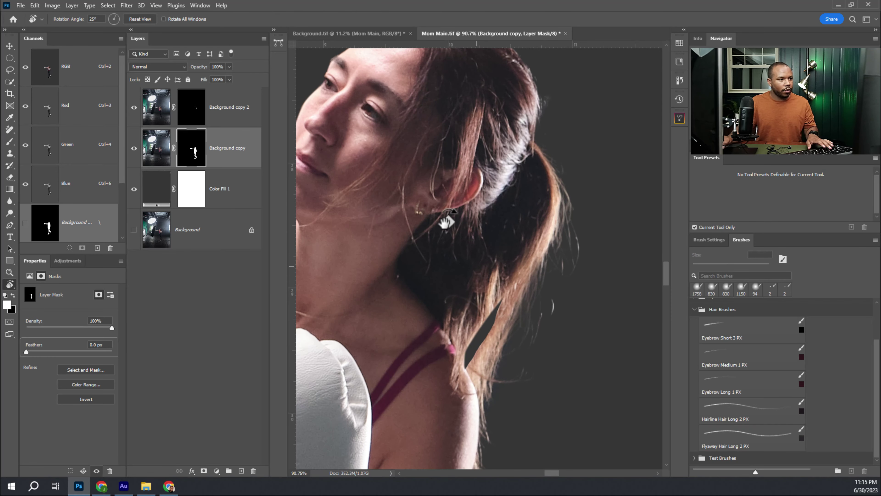
click(139, 19)
key(v)
key(b)
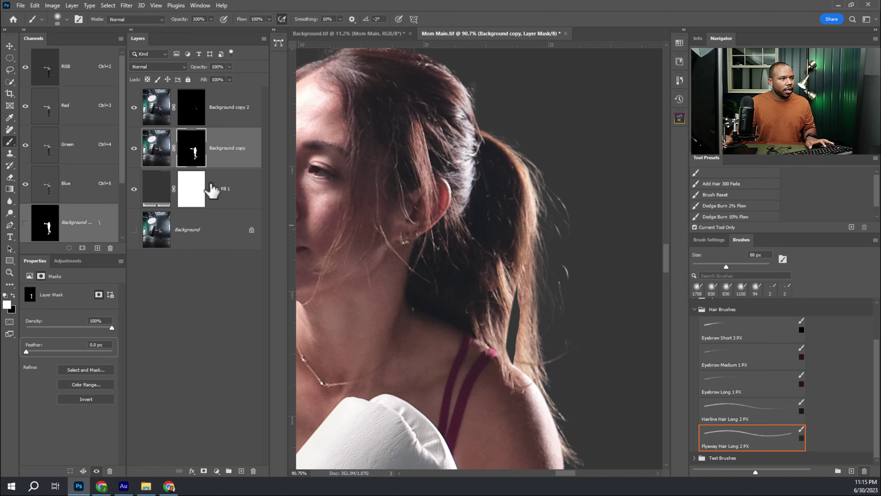
Paint white on the Background copy mask to fill the ponytail gap and reduce the brush to 49 px at the hairline
mouse_move(505, 288)
mouse_down()
mouse_move(515, 344)
mouse_move(515, 329)
mouse_move(509, 382)
mouse_up()
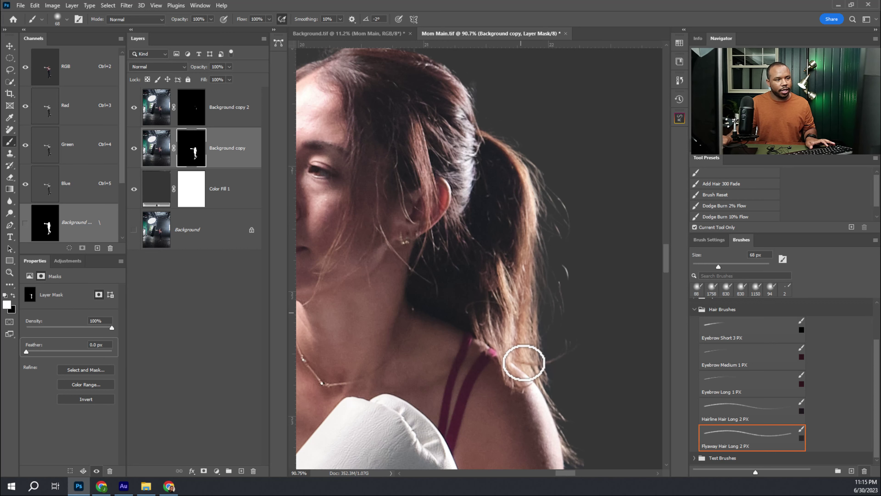
drag(401, 141, 480, 252)
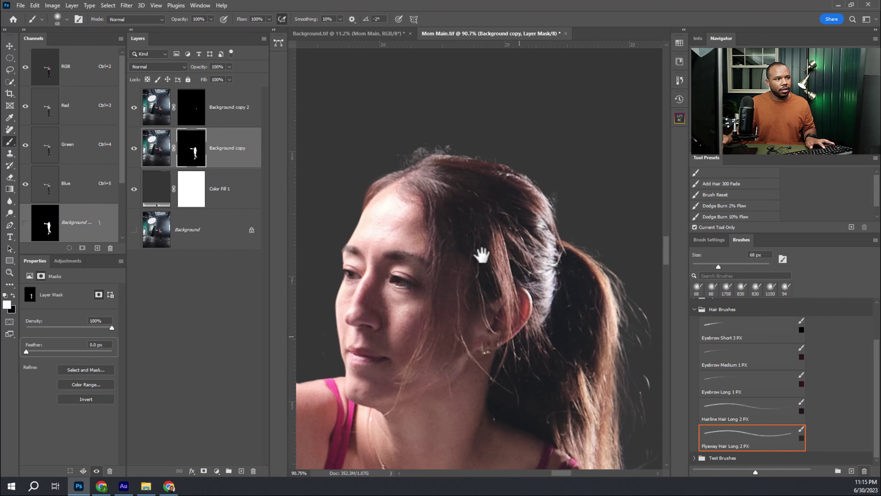
drag(387, 198, 381, 199)
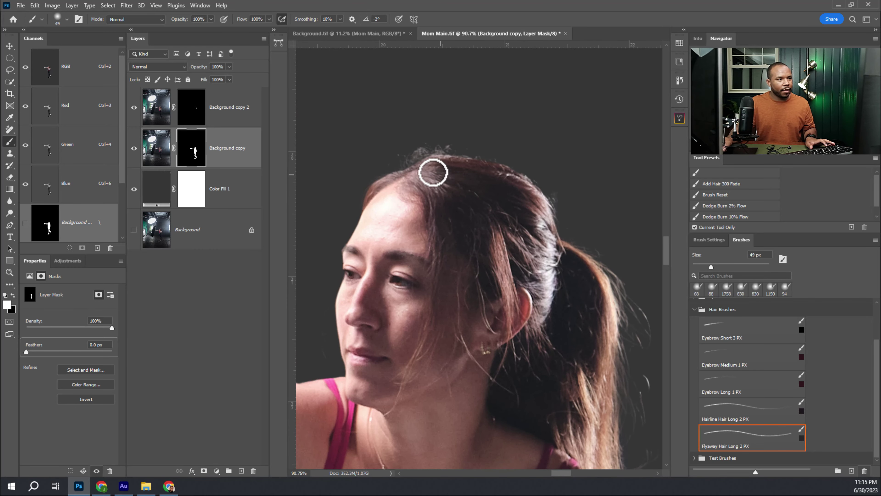
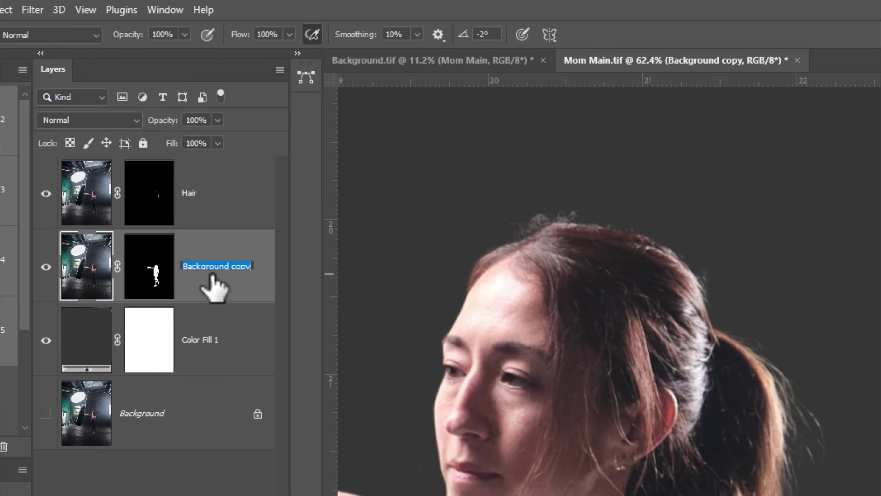
Rename the Background copy layer to Body and check its layer mask on its own
text(Body)
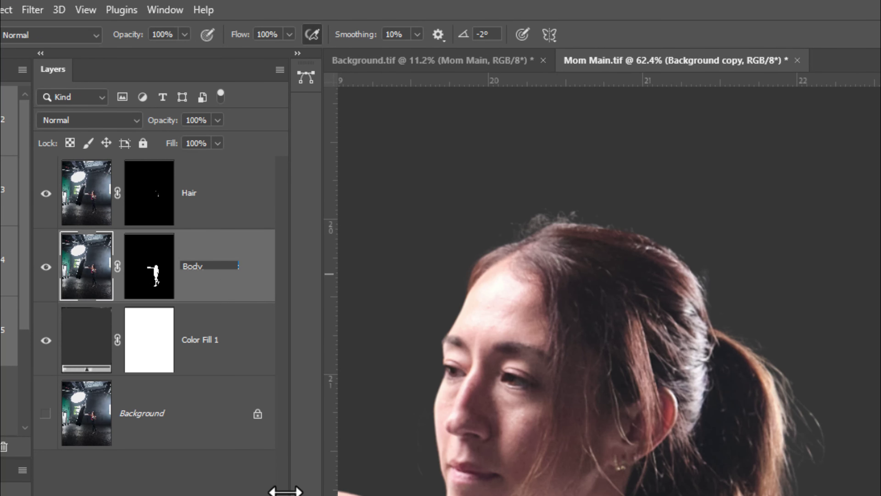
click(156, 272)
alt+click(155, 270)
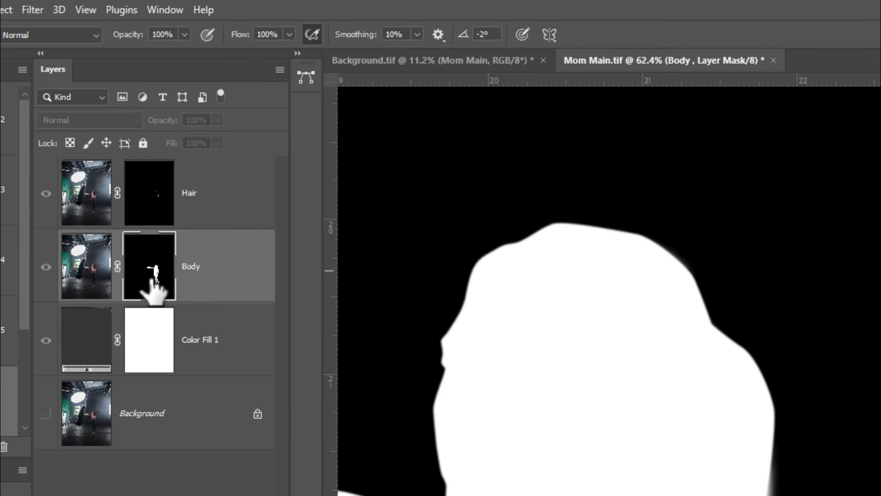
alt+click(156, 273)
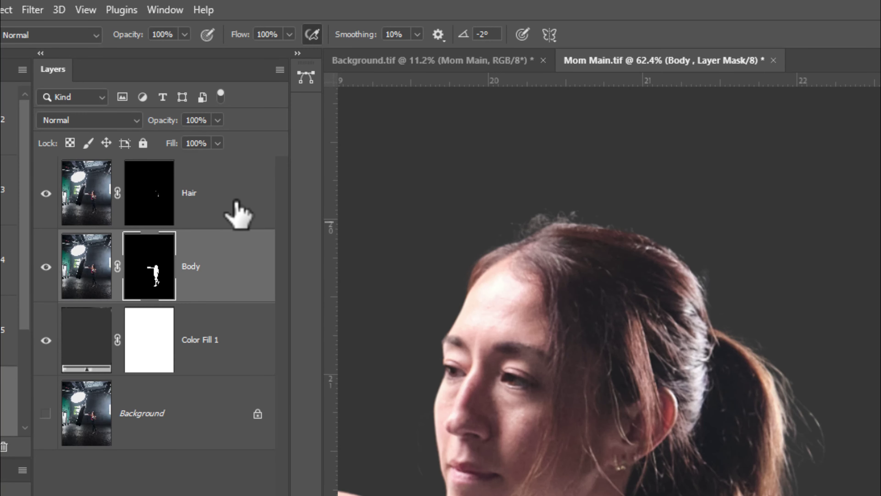
Duplicate the Hair layer three times to build up the density of the flyaway strands
click(239, 210)
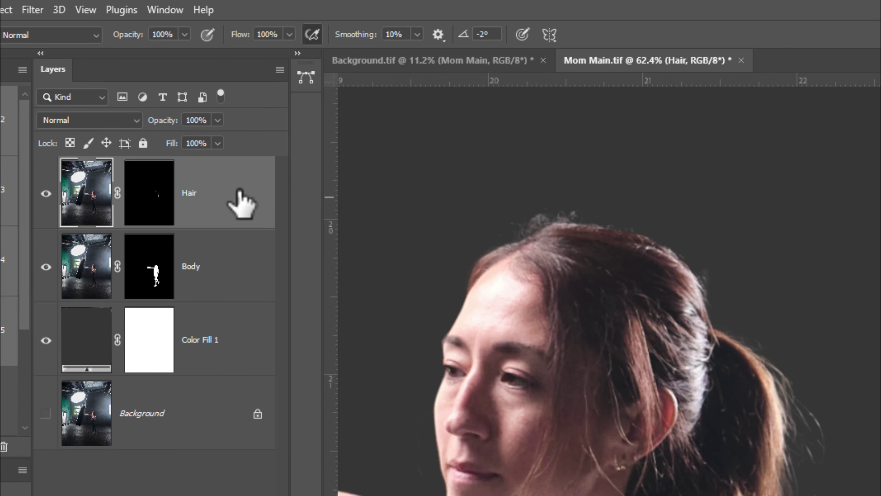
drag(238, 193, 244, 170)
drag(239, 106, 240, 99)
Examine the thickened flyaway strands up close along the ponytail and around the head
drag(545, 266, 603, 275)
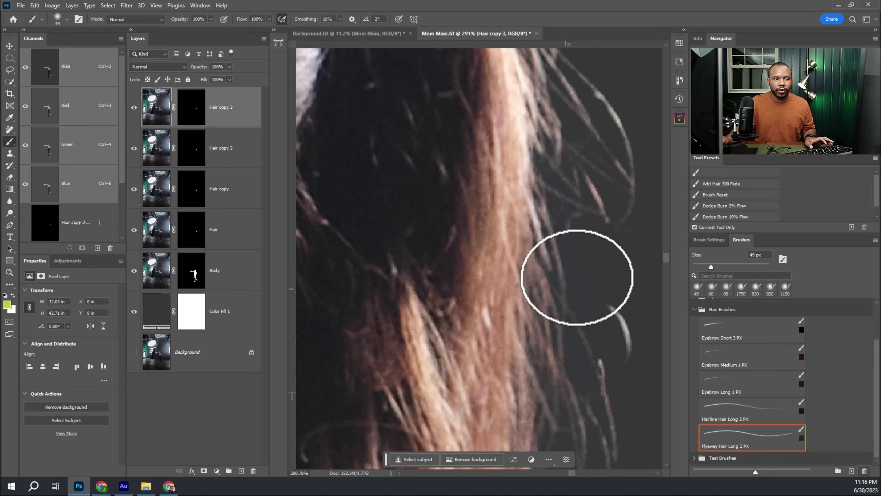
drag(563, 293, 540, 289)
drag(482, 221, 466, 141)
drag(500, 260, 481, 258)
drag(472, 187, 497, 266)
drag(393, 157, 447, 188)
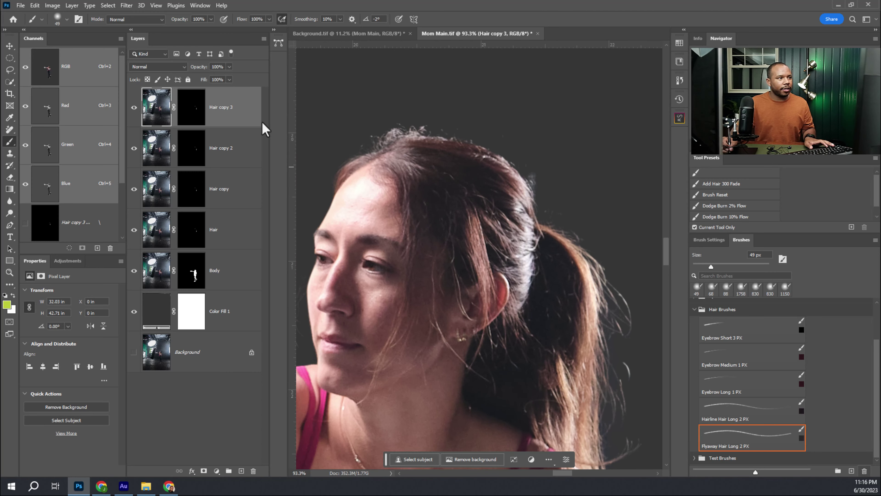
key(space)
drag(455, 256, 458, 211)
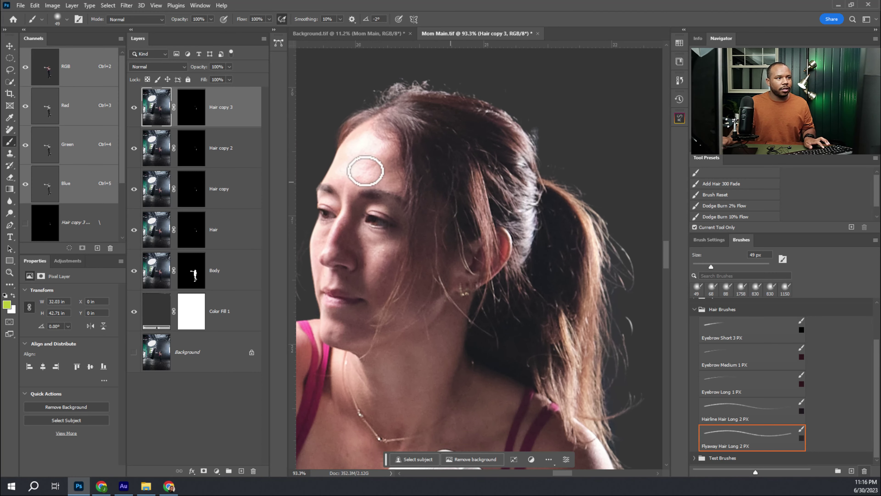
Toggle the visibility of Hair copy 3 and Hair copy 2 to compare how strong the flyaway hair appears
click(135, 108)
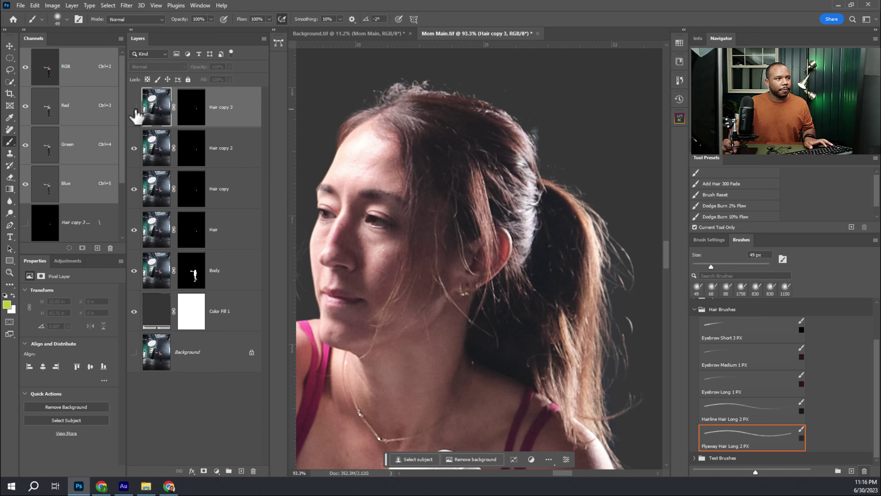
click(133, 148)
click(133, 150)
click(133, 117)
click(133, 118)
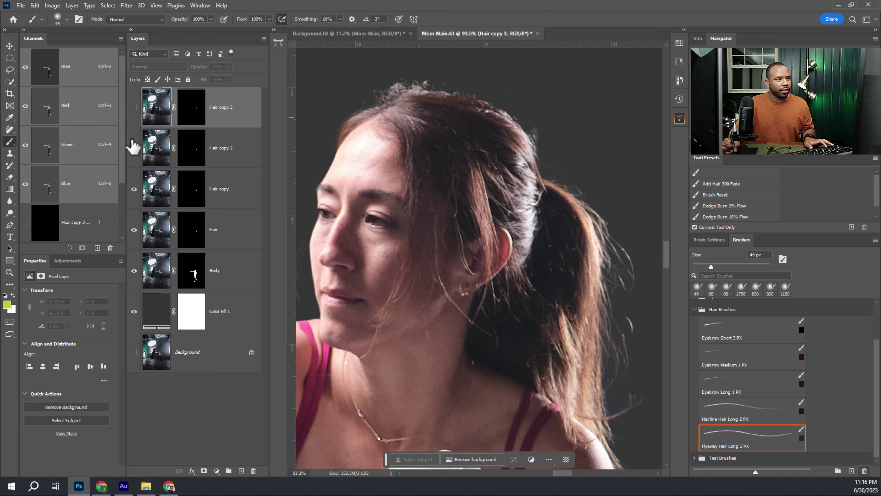
Show Hair copy 2 and Hair copy 3 again and merge the four hair layers into one layer named Hair Flyaways
click(133, 149)
click(134, 108)
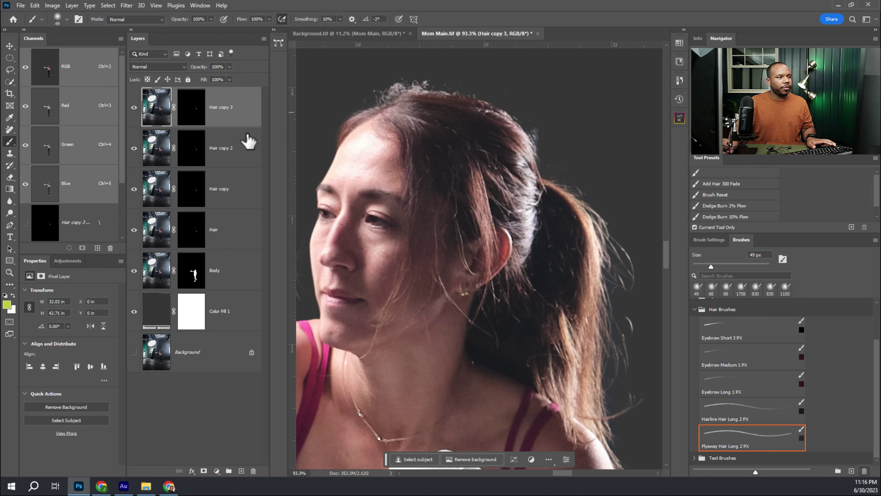
shift+click(241, 241)
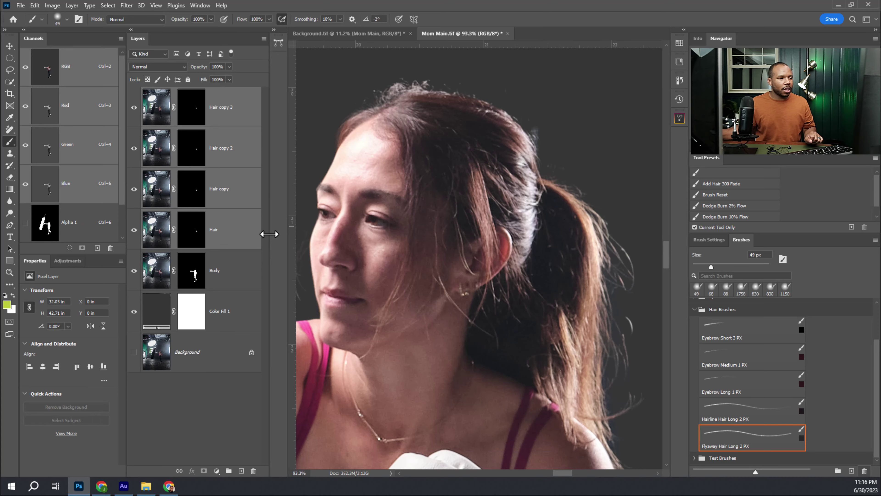
right_click(243, 237)
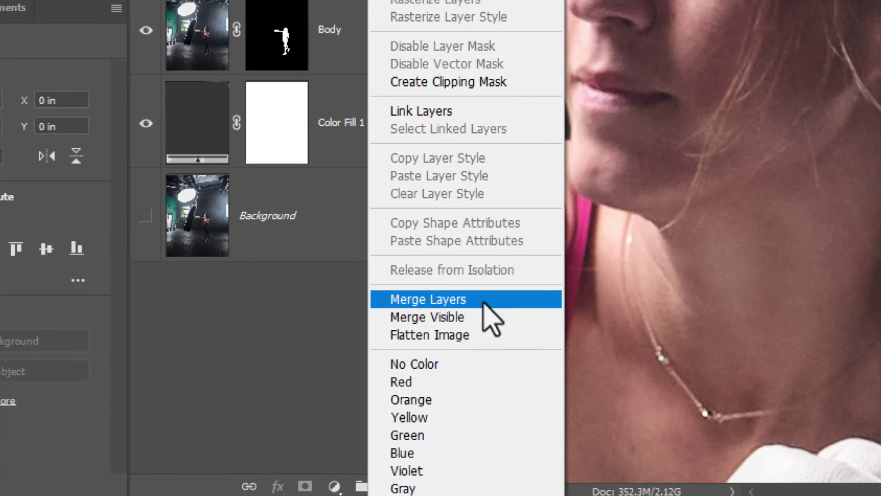
click(282, 389)
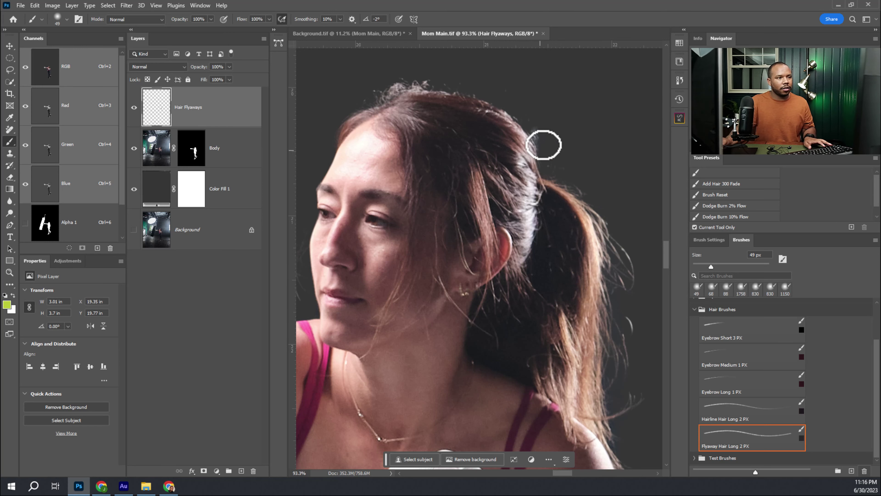
Choose the Hard Round Pressure Opacity brush from General Brushes and size it to 35 px
drag(551, 135, 563, 141)
drag(515, 191, 473, 280)
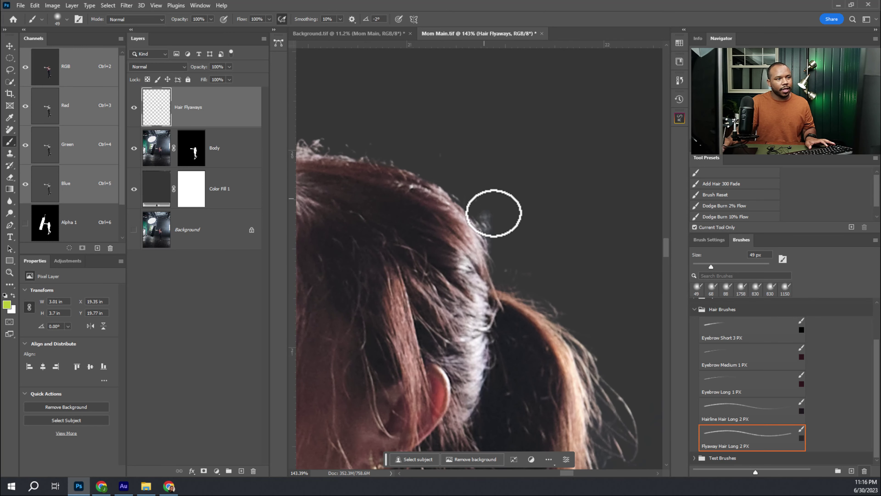
scroll(538, 240, down, 1)
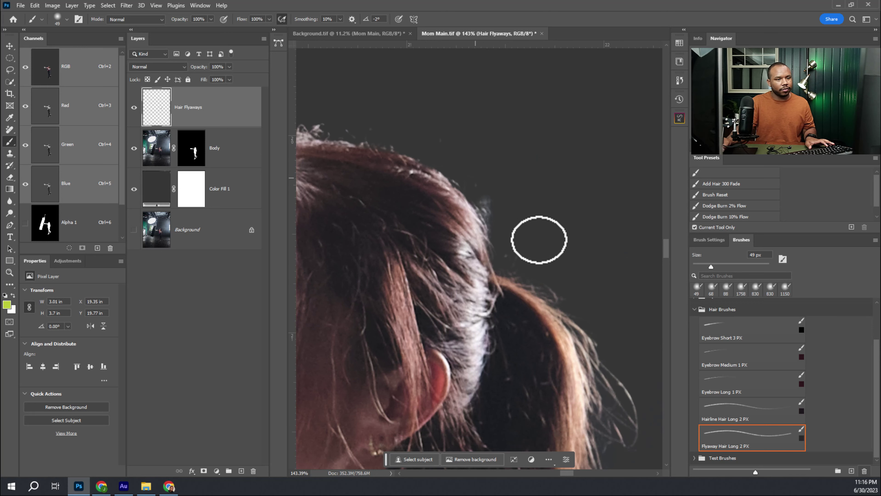
scroll(878, 417, up, 1)
scroll(878, 417, up, 2)
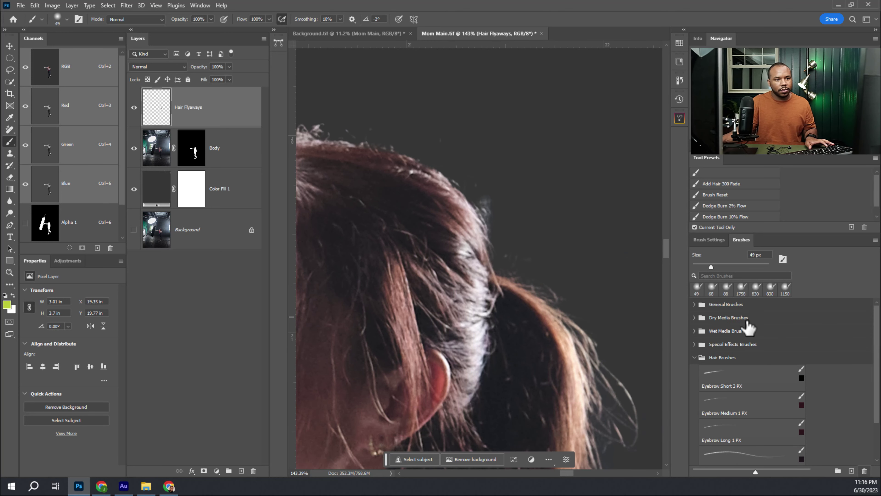
click(694, 305)
click(735, 379)
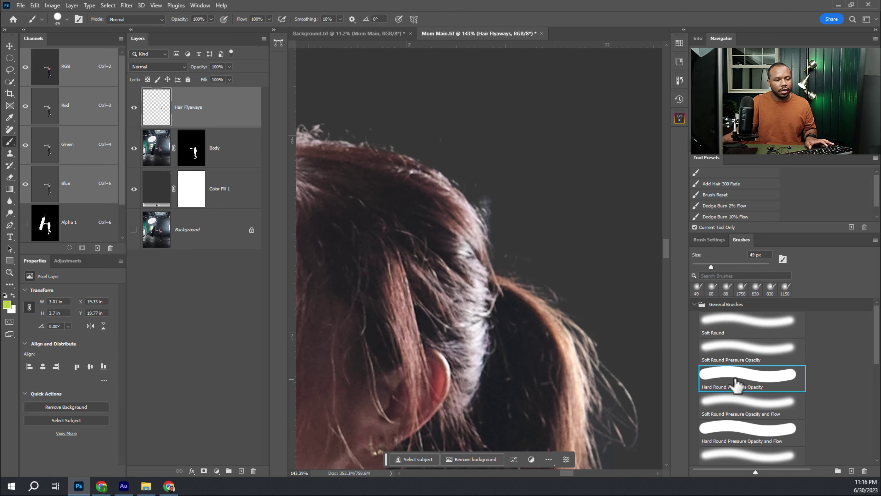
scroll(498, 168, up, 1)
drag(486, 192, 481, 191)
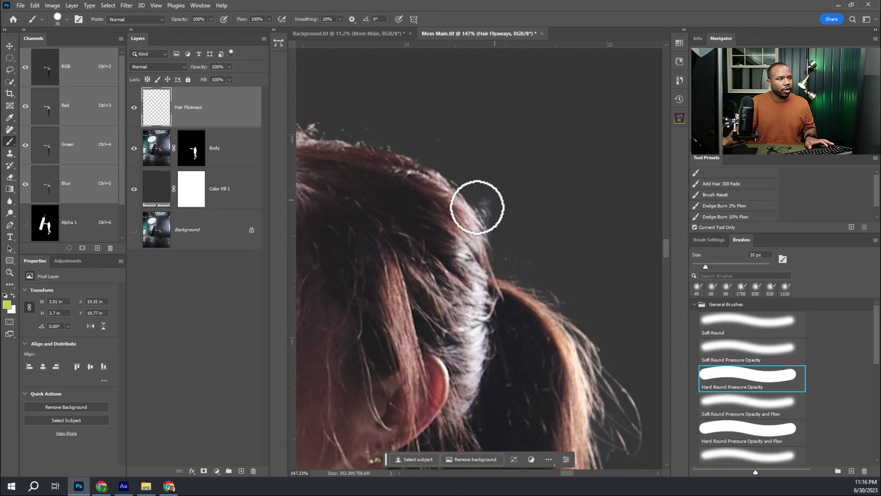
Add a white layer mask to Hair Flyaways, target the mask with black, and reduce the brush to 27 px
click(203, 470)
click(157, 108)
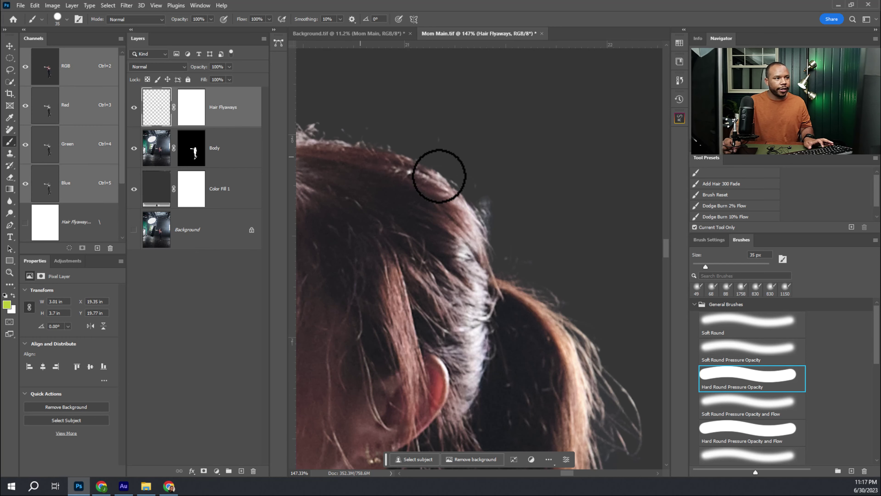
key(bracketleft)
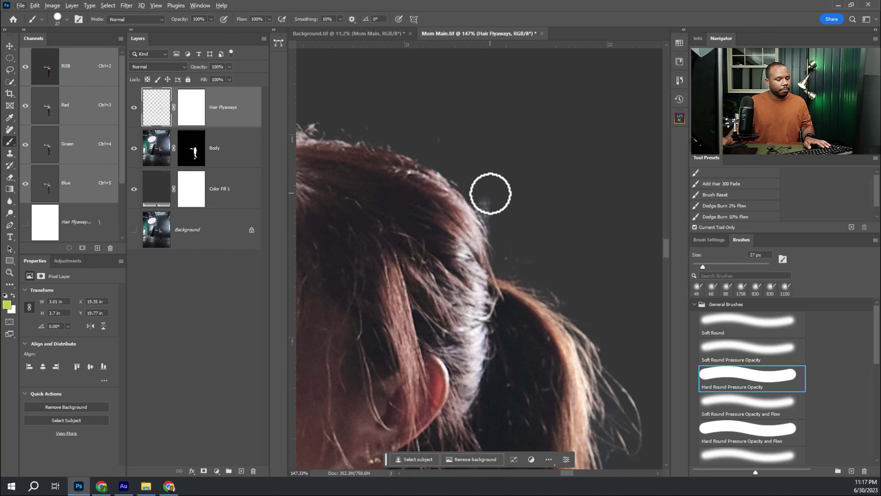
click(191, 116)
key(x)
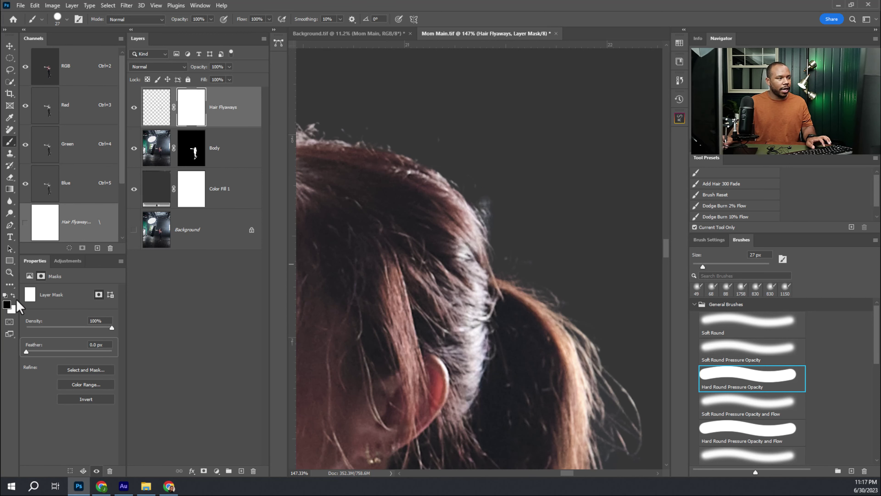
Soften the brush and paint black on the Hair Flyaways mask to hide stray residue behind and above the head
drag(474, 171, 502, 229)
alt+right_click(508, 219)
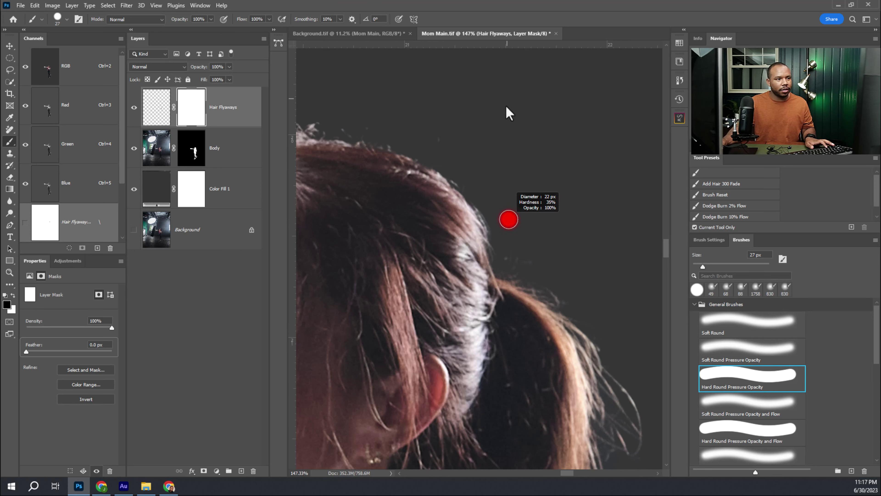
alt+right_click(502, 212)
drag(511, 253, 528, 270)
click(435, 139)
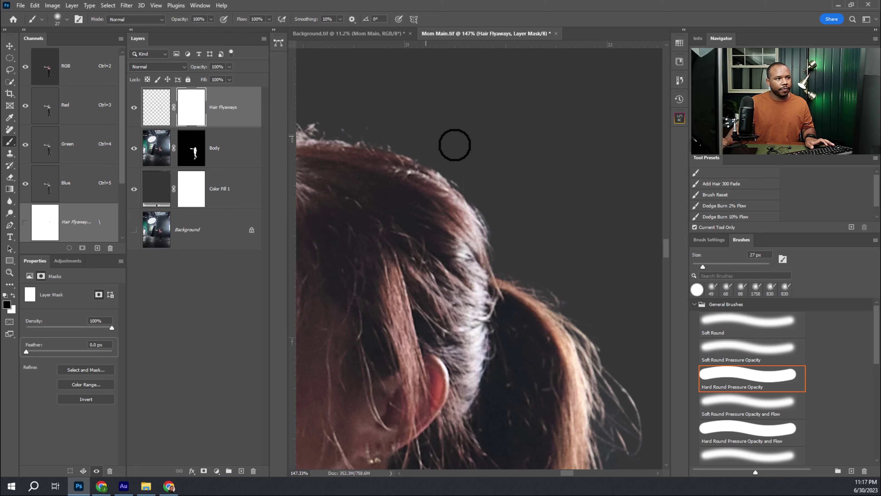
drag(434, 138, 532, 179)
mouse_move(443, 161)
mouse_down()
mouse_move(484, 153)
mouse_move(537, 174)
mouse_up()
Shrink the brush to 20 px and mask out leftover background residue along the outer ponytail and above the shoulder
alt+right_click(524, 163)
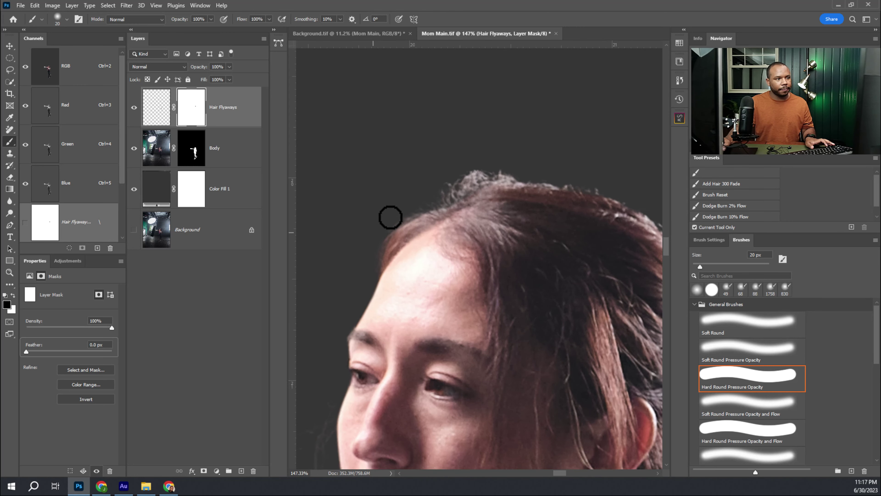
drag(554, 181, 508, 199)
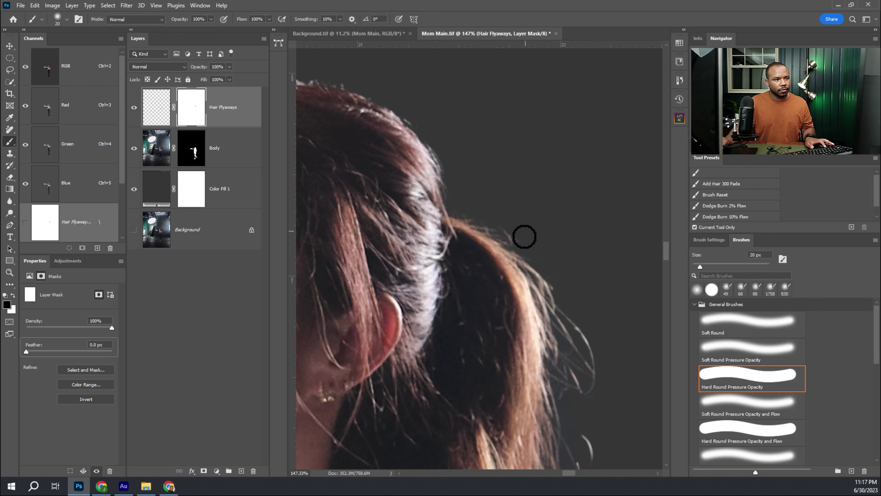
drag(545, 266, 506, 159)
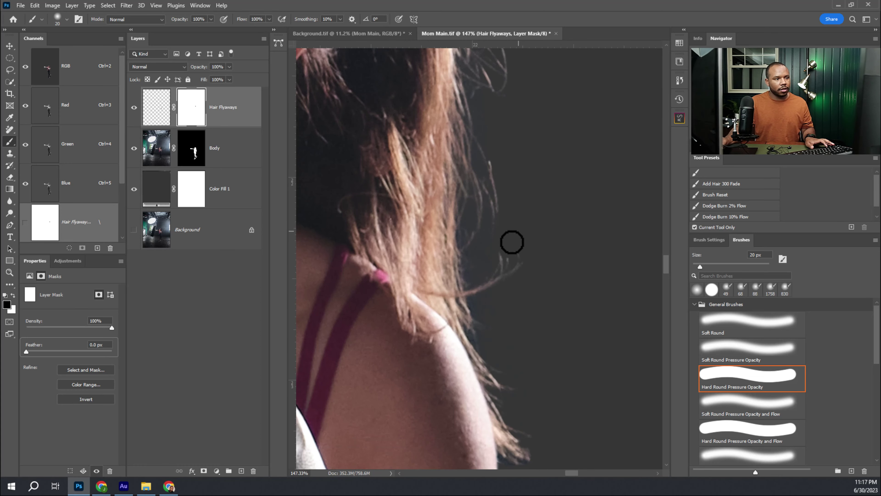
drag(543, 296, 486, 269)
drag(499, 235, 535, 227)
drag(526, 280, 487, 294)
drag(506, 207, 537, 63)
Delete the Color Fill 1 layer and save Mom Main.tif with the woman on transparency
drag(249, 197, 253, 471)
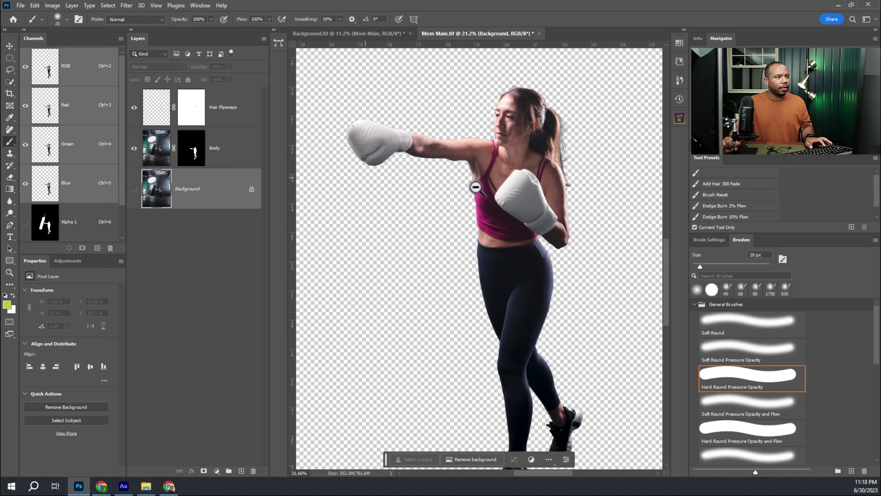
drag(476, 187, 430, 203)
drag(526, 173, 508, 180)
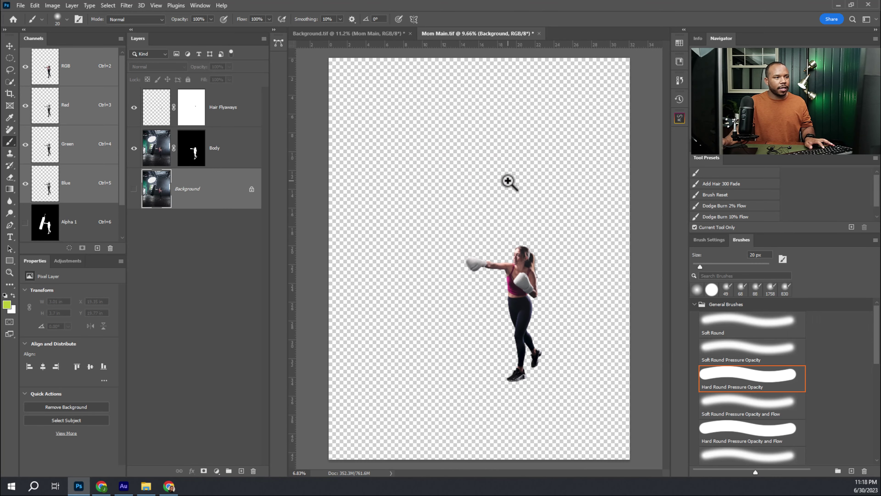
alt+click(508, 181)
key(ctrl+s)
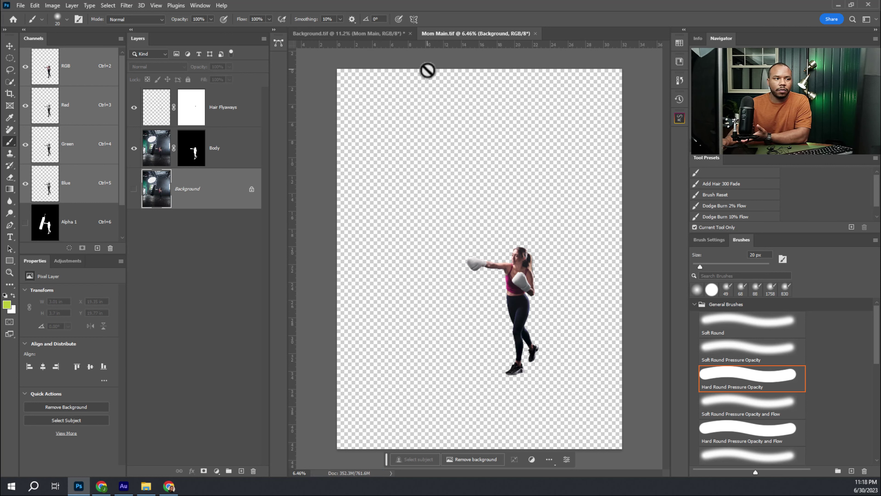
Switch to Background.tif and examine the updated Mom Main cutout against the gym, from the hair up close to the whole composite
click(384, 33)
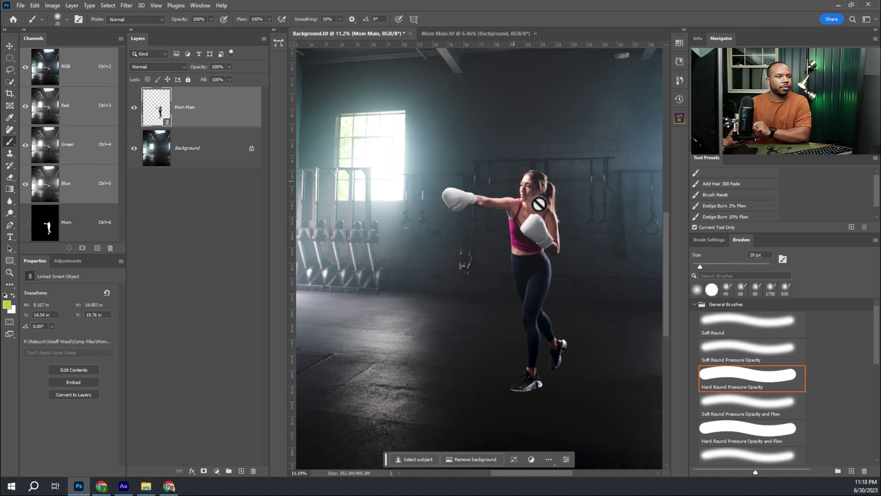
drag(564, 196, 602, 201)
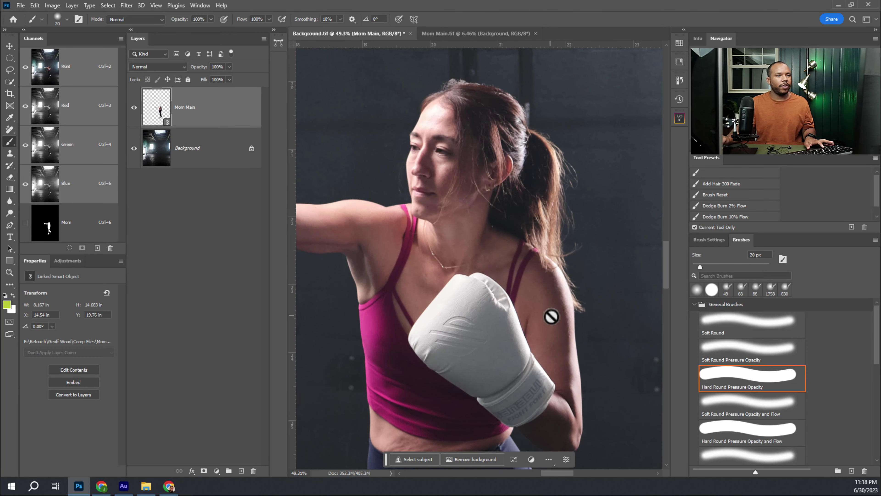
scroll(551, 316, up, 3)
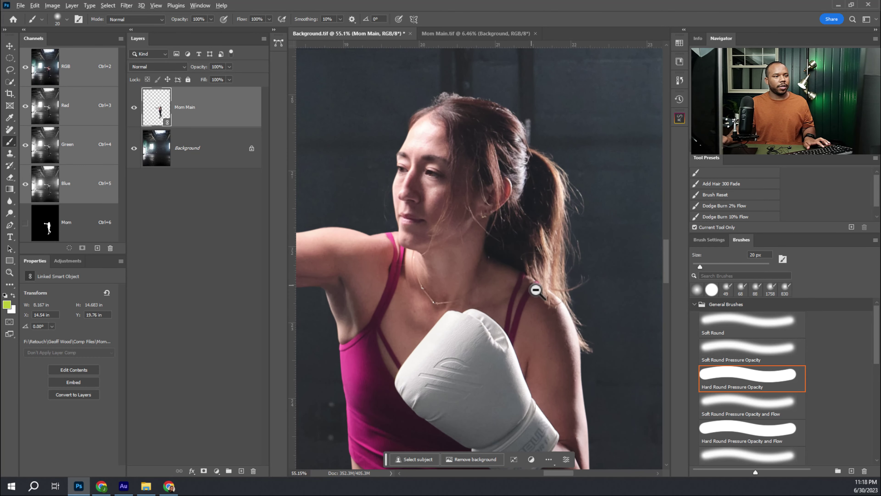
scroll(527, 288, down, 2)
scroll(497, 295, down, 3)
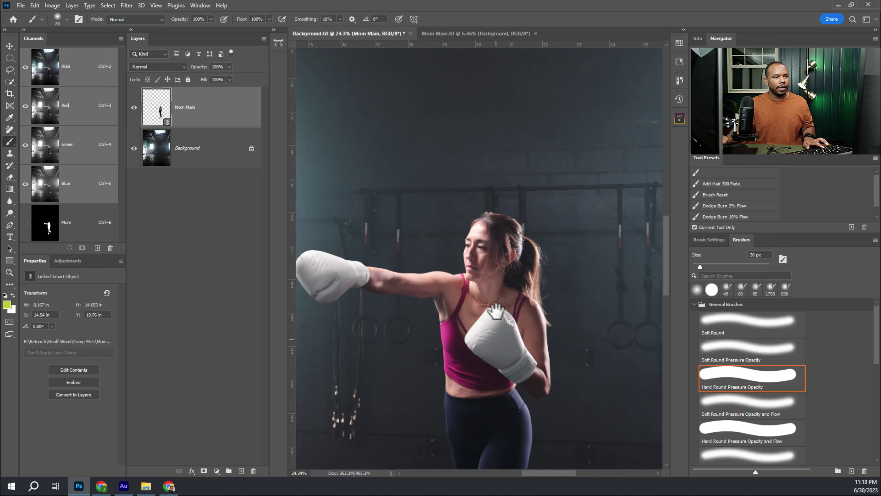
drag(496, 311, 506, 245)
drag(513, 370, 514, 296)
key(r)
drag(389, 233, 387, 222)
click(142, 19)
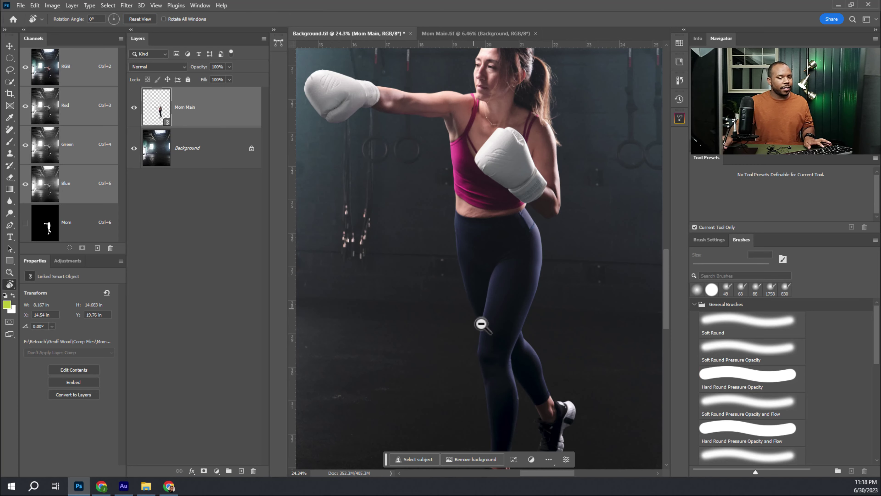
scroll(481, 323, down, 4)
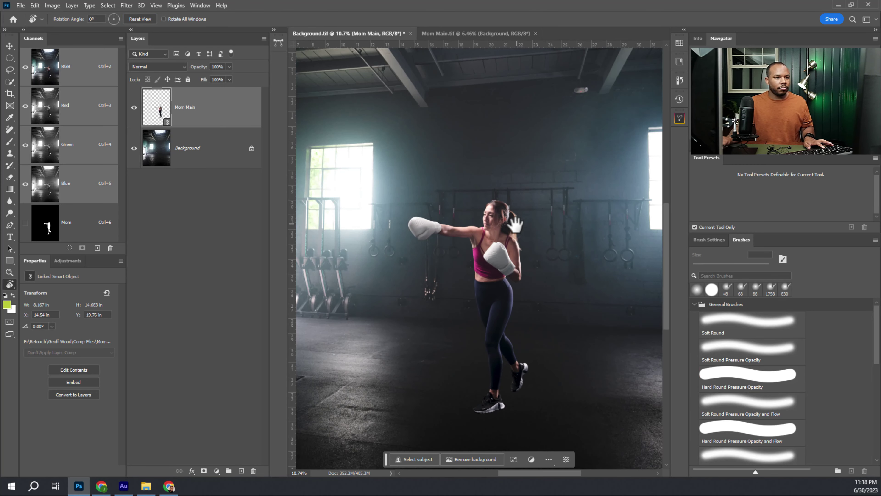
key(b)
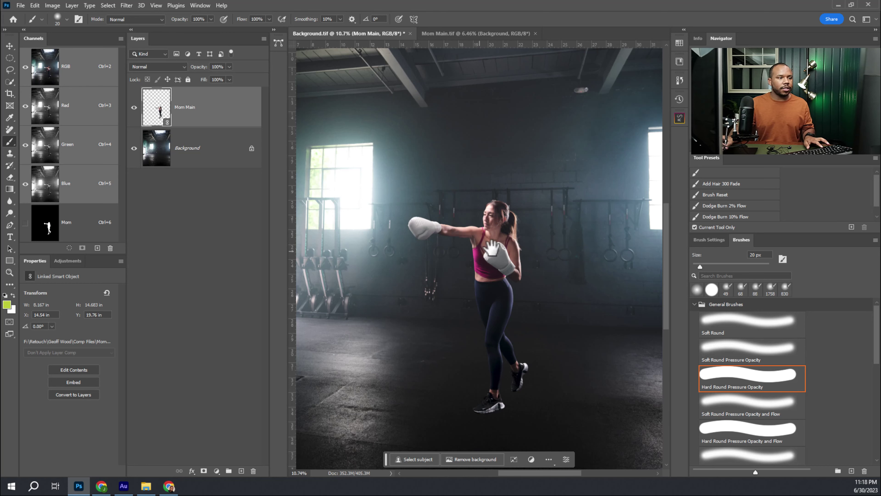
scroll(490, 250, down, 3)
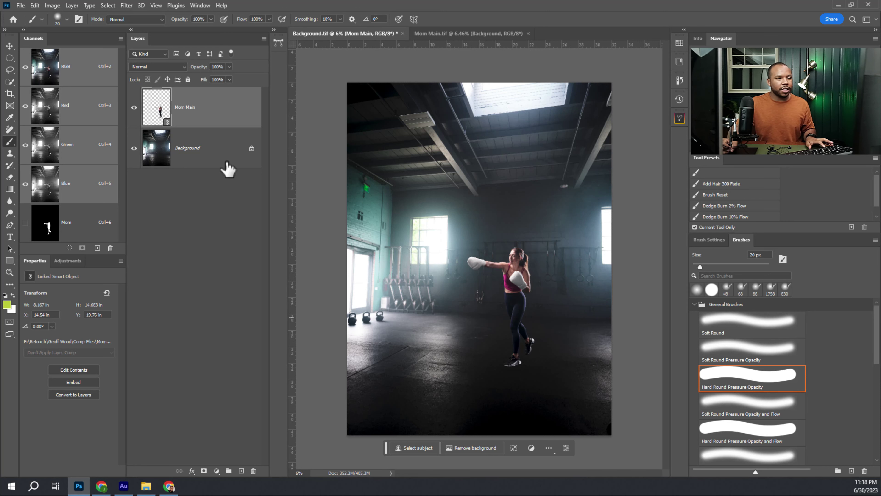
Create a layer group named Global BG and place it between the Mom Main and Background layers
click(229, 169)
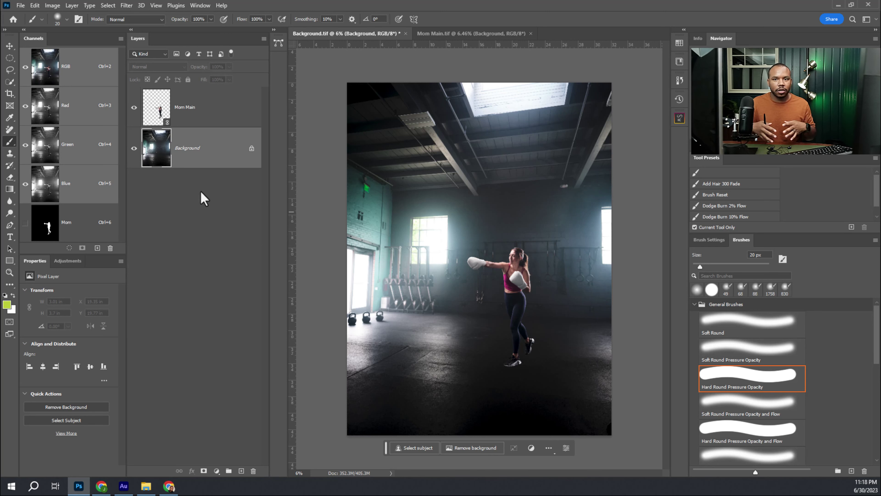
click(204, 198)
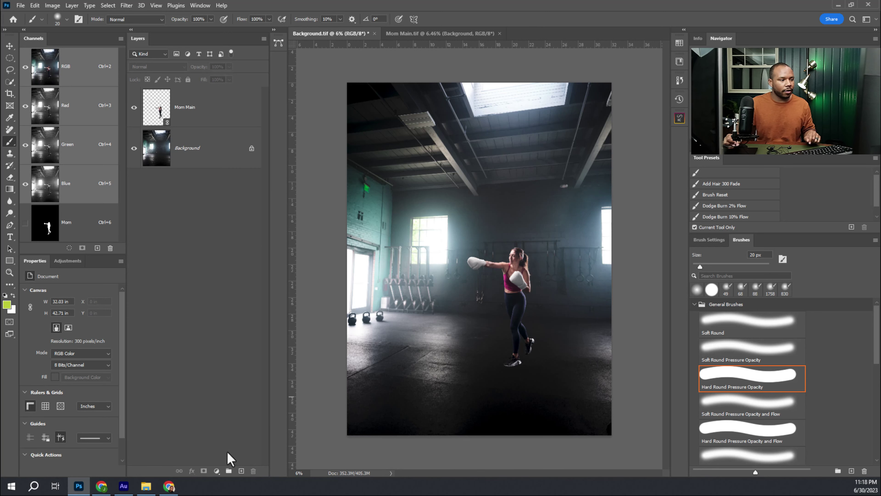
click(228, 471)
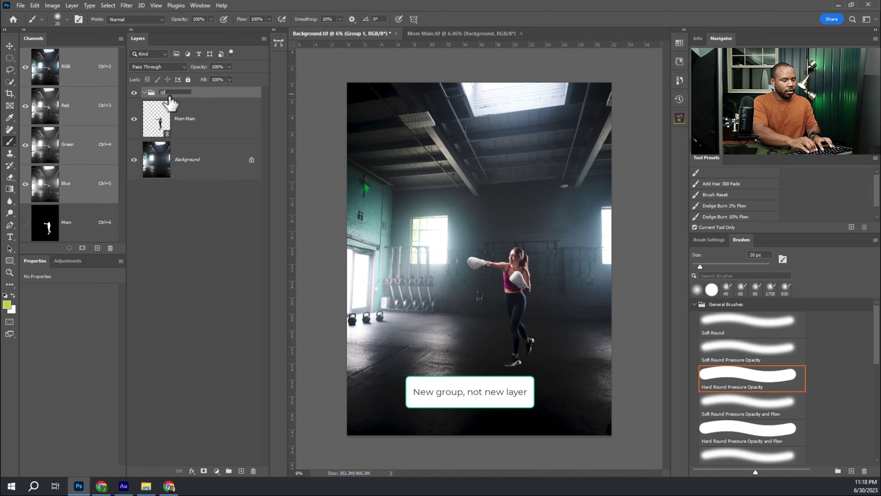
key(Return)
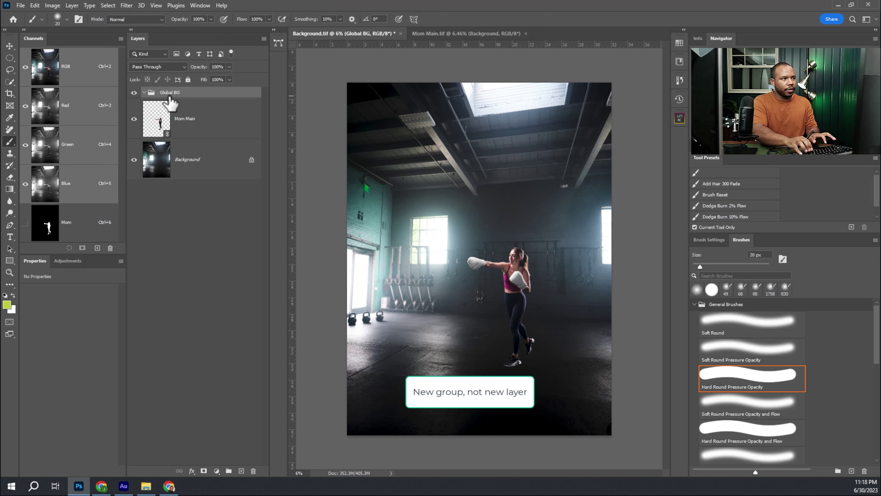
drag(209, 103, 223, 141)
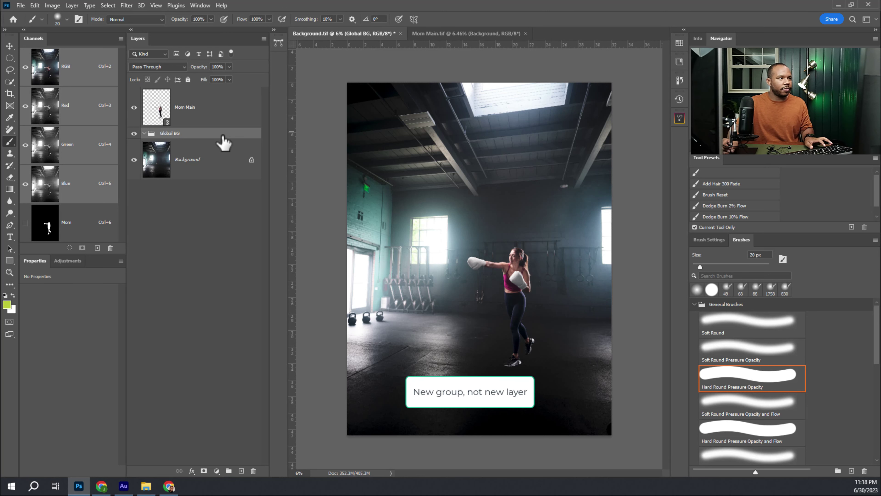
Add a Curves adjustment layer inside the Global BG group and set its blend mode to Luminosity
click(216, 470)
click(258, 356)
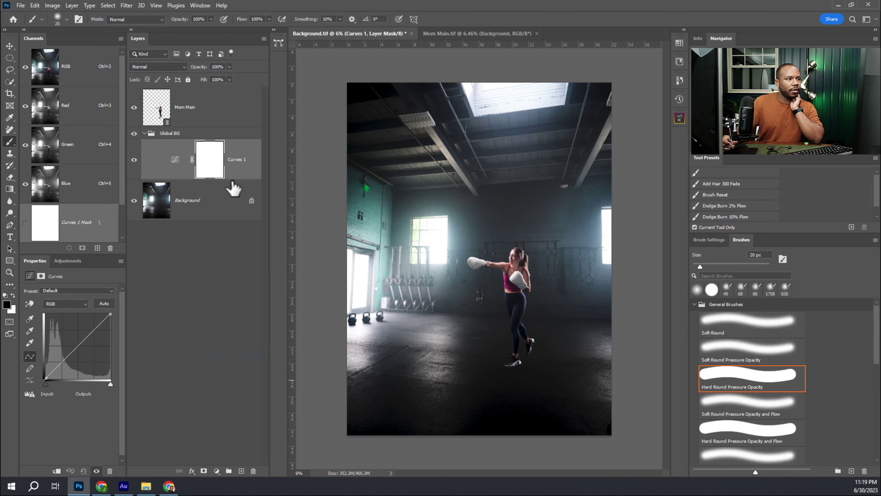
click(176, 163)
click(167, 67)
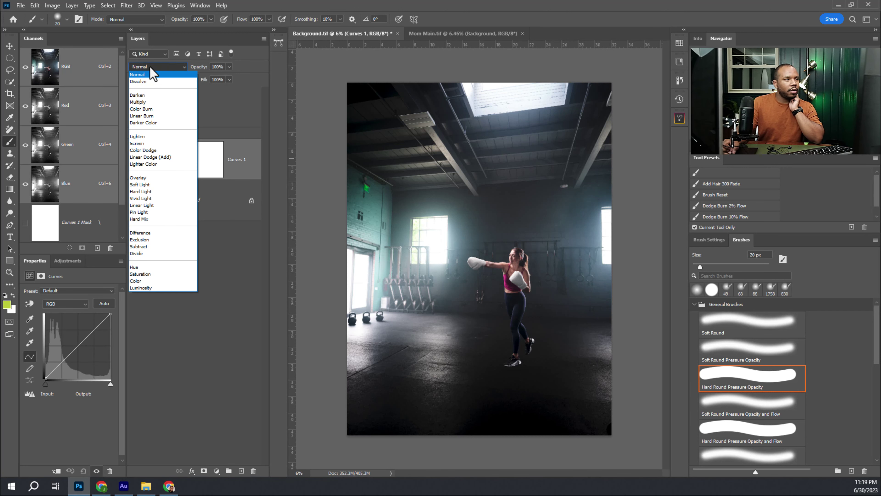
click(141, 287)
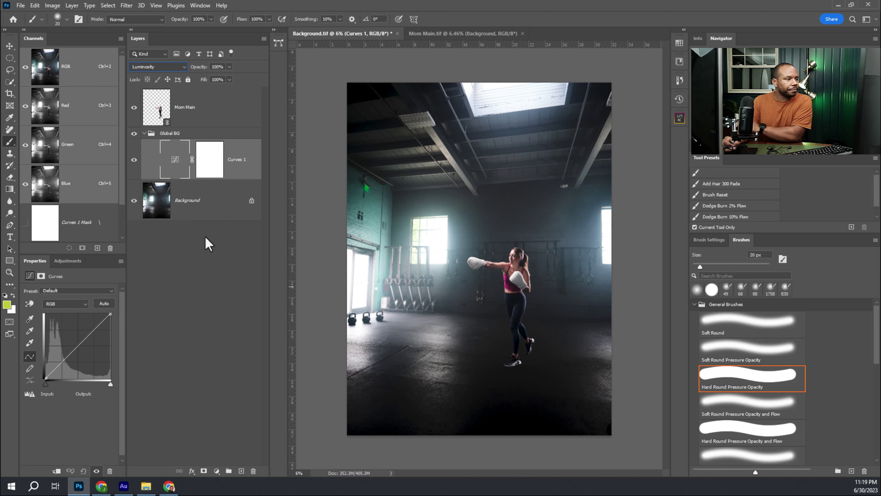
Brighten the gym by raising the Curves 1 midpoint to input 104, output 155, and compare it with the layer hidden
drag(78, 345, 73, 340)
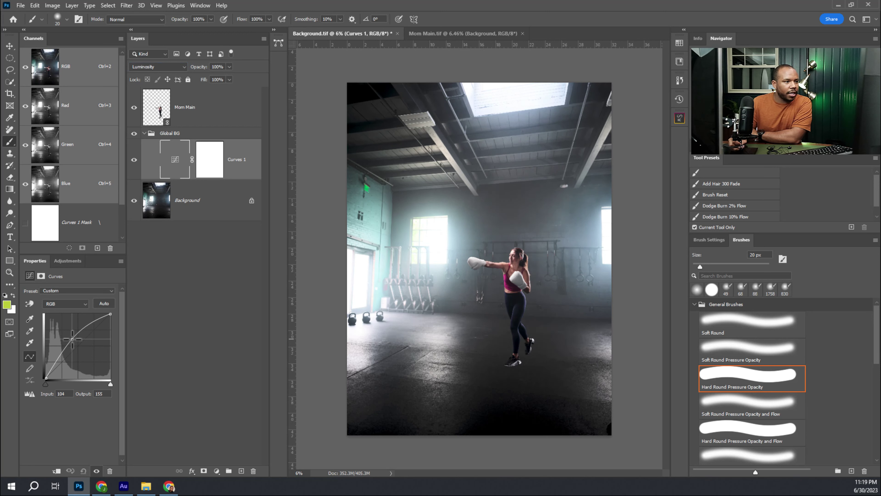
click(134, 160)
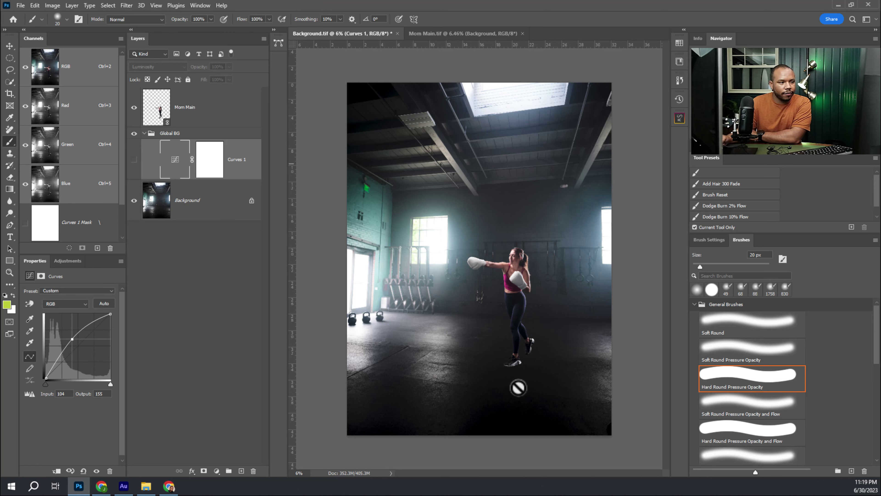
click(134, 160)
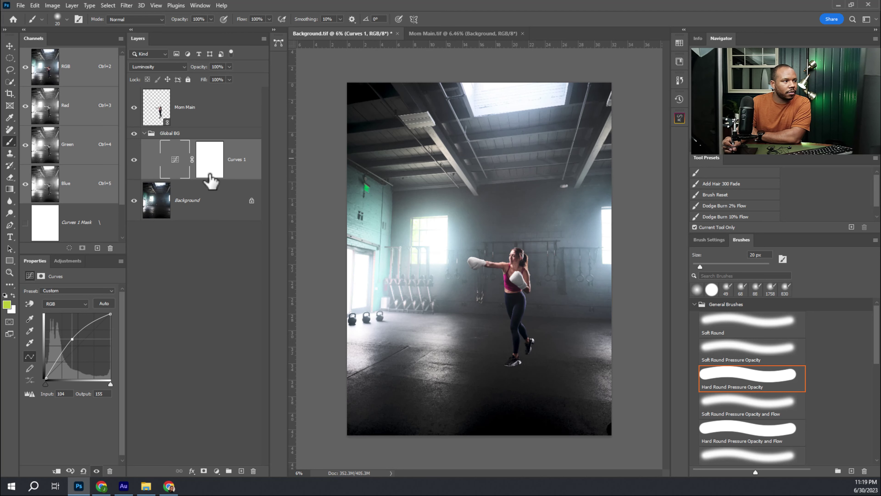
Fill the Curves 1 layer mask with black at 100% opacity in Normal mode
click(209, 166)
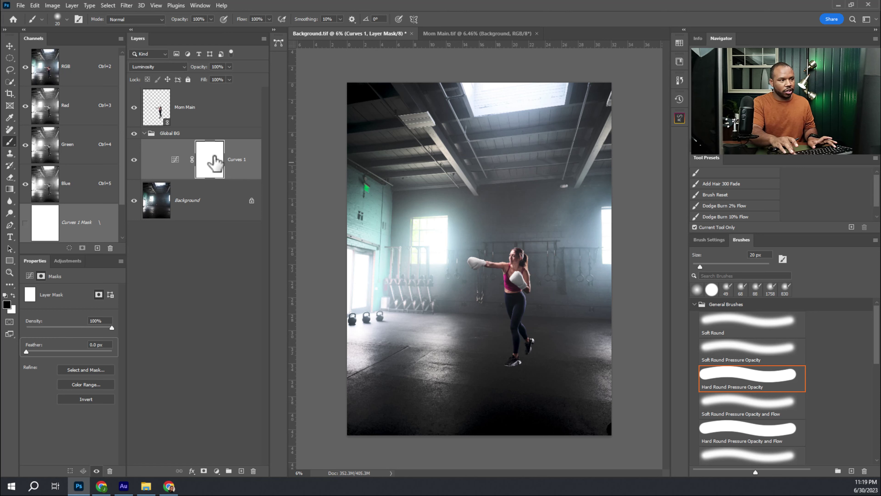
key(ctrl+i)
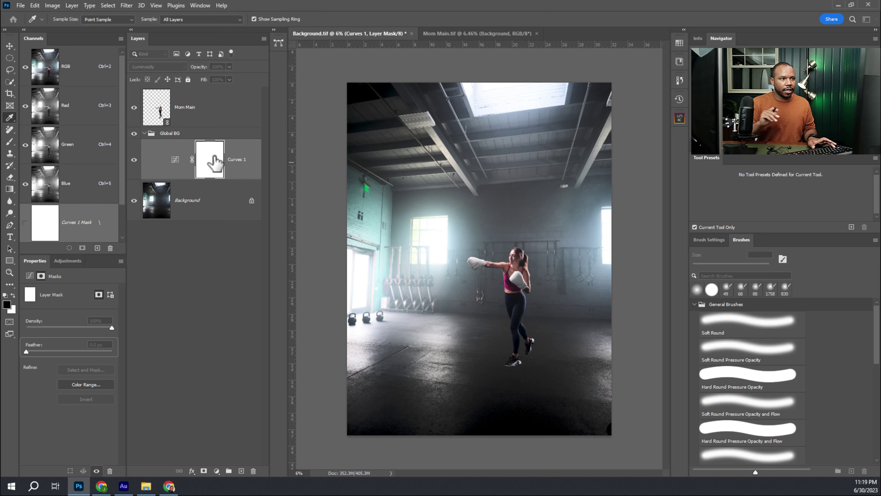
key(shift+BackSpace)
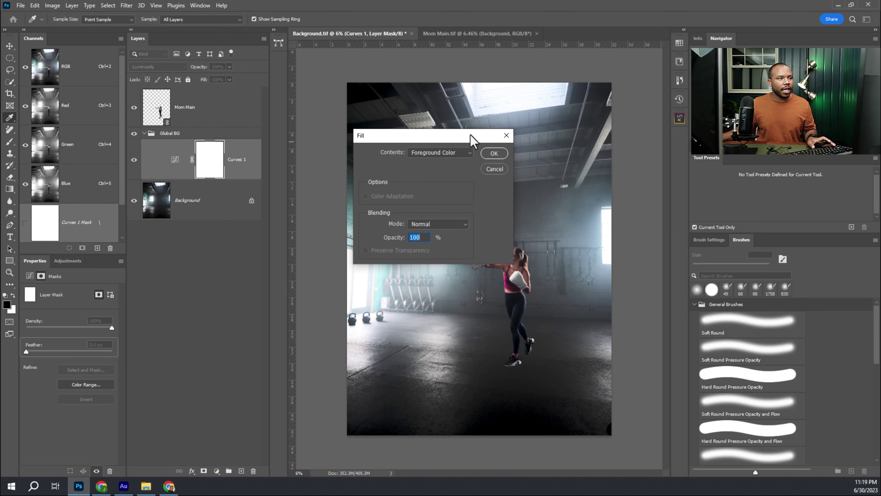
click(444, 153)
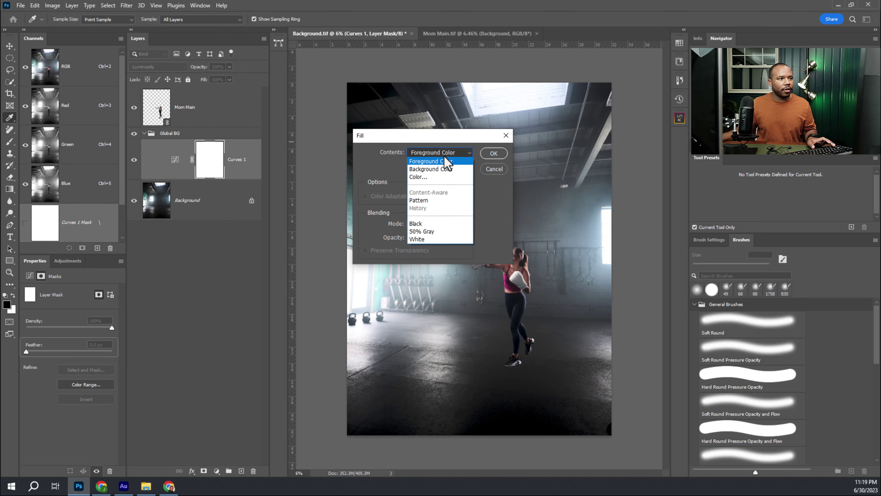
click(430, 223)
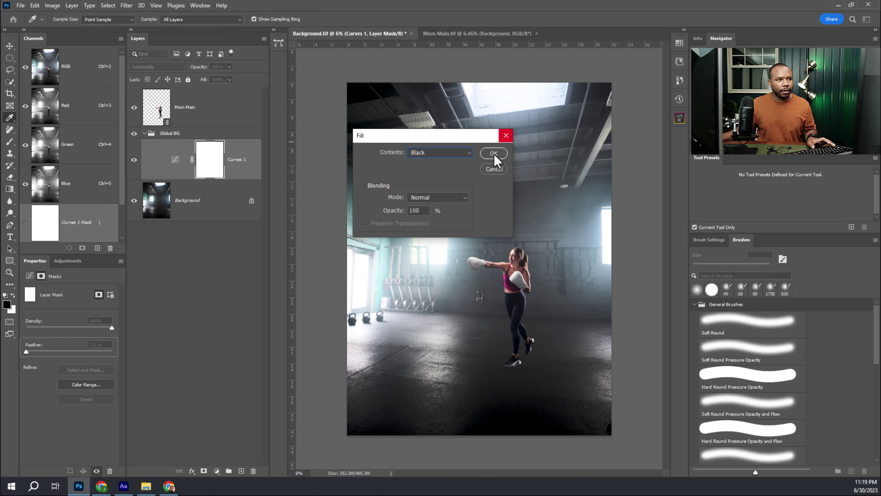
click(494, 153)
key(b)
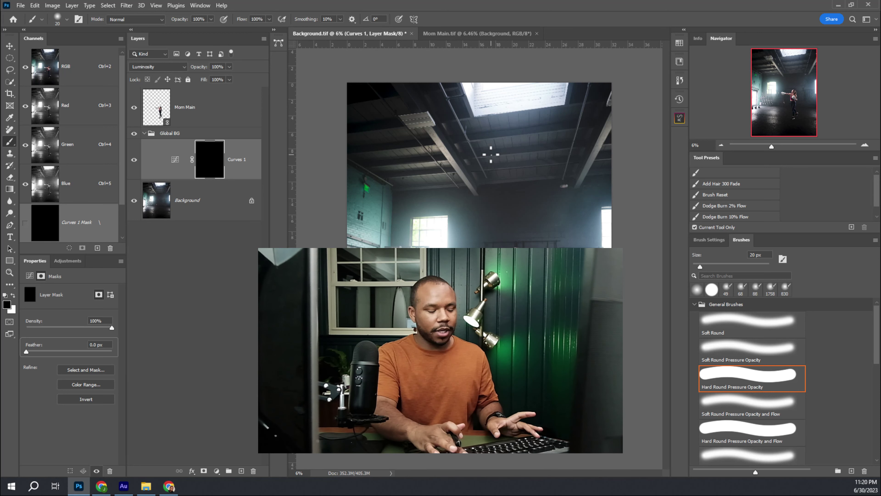
key(shift+F5)
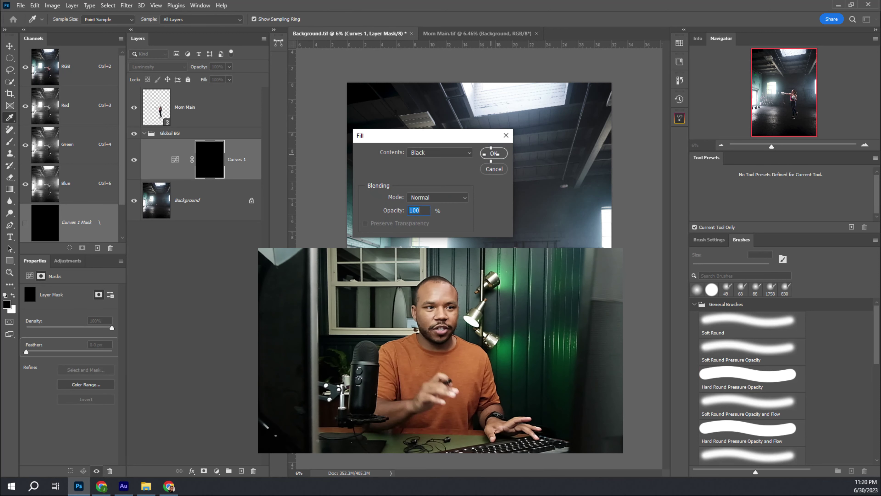
click(448, 153)
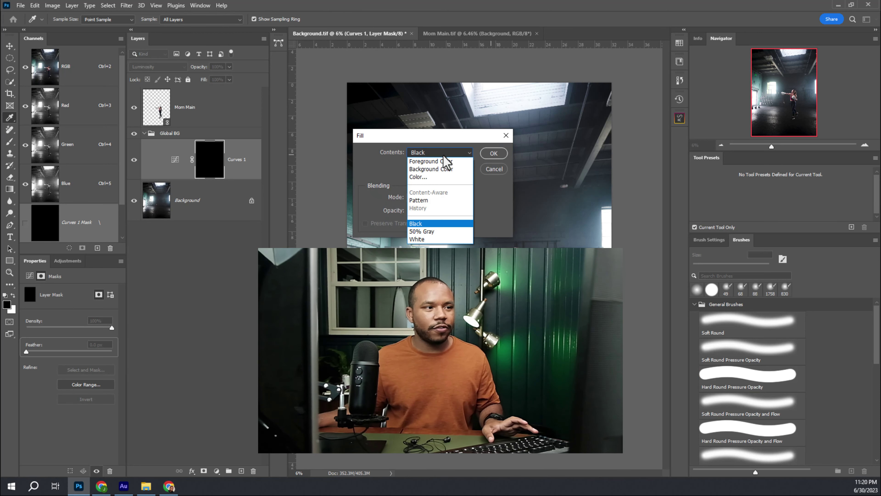
click(493, 169)
click(494, 170)
key(b)
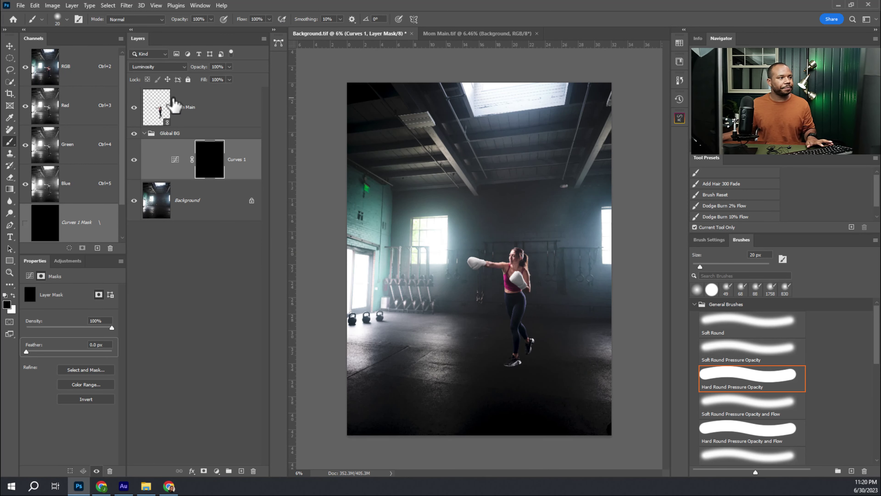
Invert the Curves 1 mask back and forth between white and black, finishing on black
key(ctrl+i)
key(ctrl+i)
key(ctrl+i)
key(ctrl+i)
key(ctrl+i)
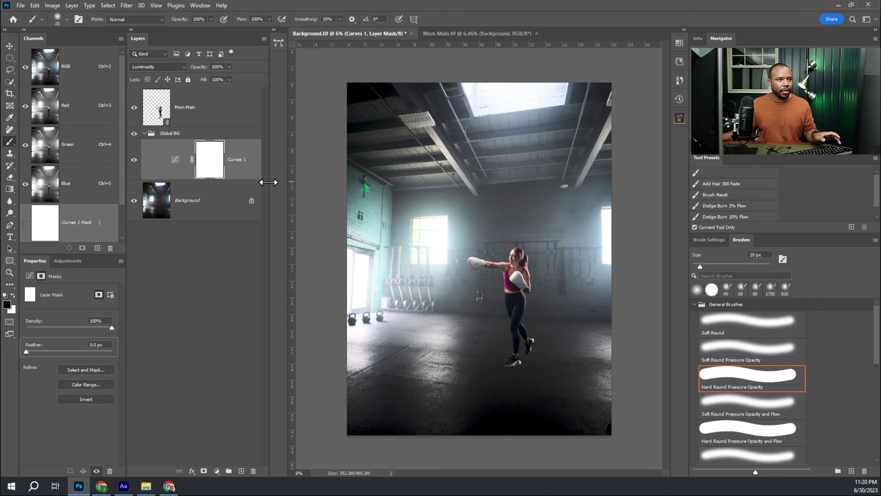
key(ctrl+i)
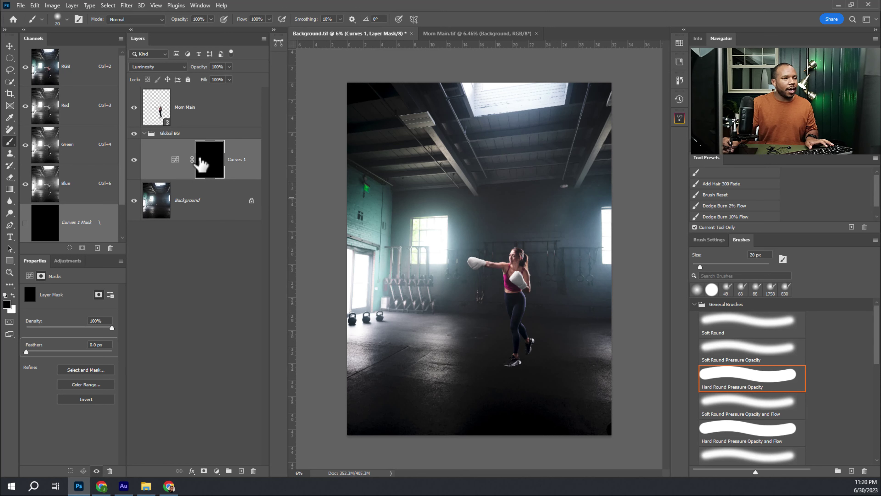
Draw a linear gradient on the Curves 1 mask and reposition its ends so black covers the upper gym and white the floor
key(g)
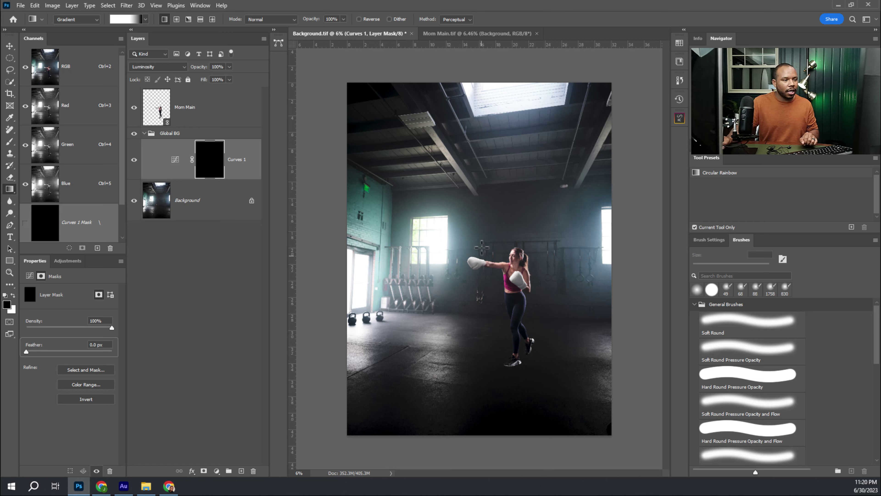
drag(483, 247, 485, 336)
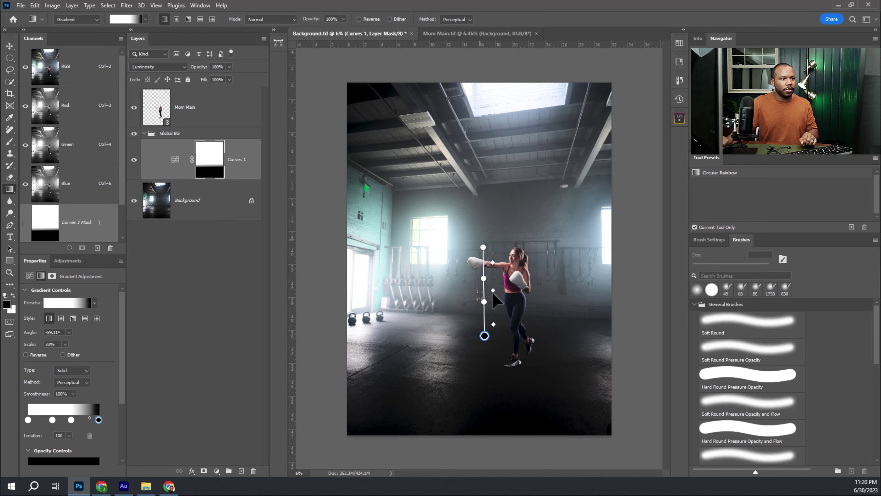
drag(484, 336, 481, 174)
drag(483, 246, 484, 352)
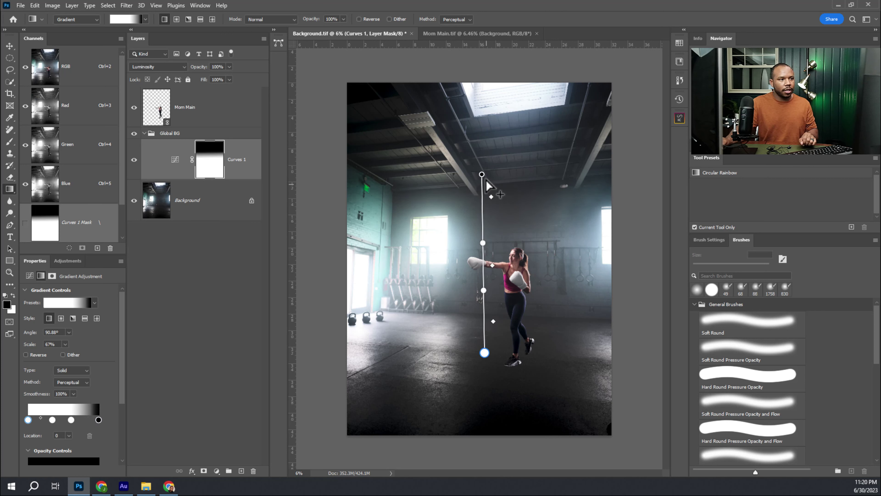
drag(481, 174, 484, 300)
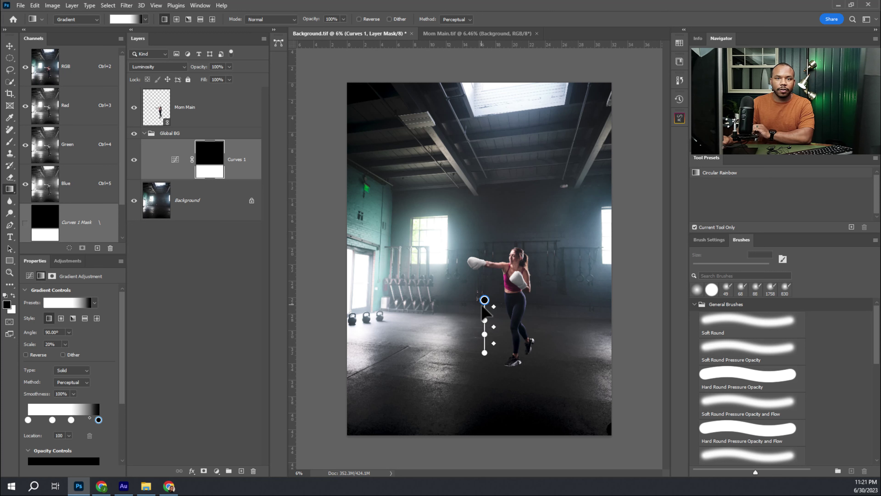
Stretch the mask gradient to a scale of about 41%, moving its white end toward the floor's lower edge
drag(485, 352, 481, 402)
double_click(484, 299)
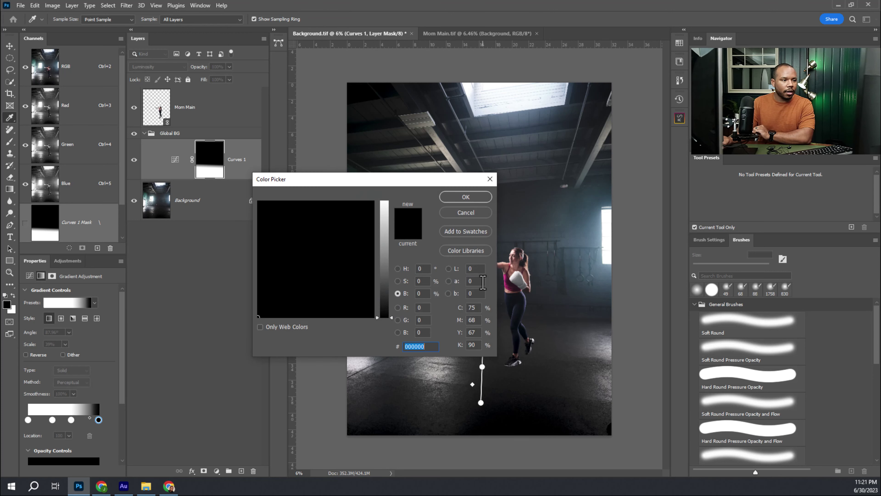
click(479, 215)
mouse_move(482, 300)
mouse_down()
mouse_move(482, 274)
mouse_move(483, 296)
mouse_up()
drag(480, 402, 480, 407)
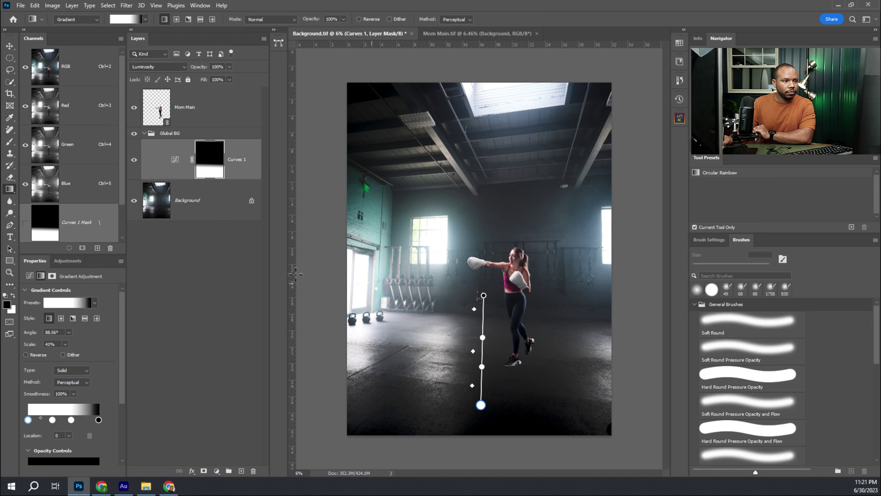
Toggle the Curves 1 layer's visibility to compare the floor with and without the brightening
click(236, 287)
click(134, 160)
click(135, 160)
click(134, 160)
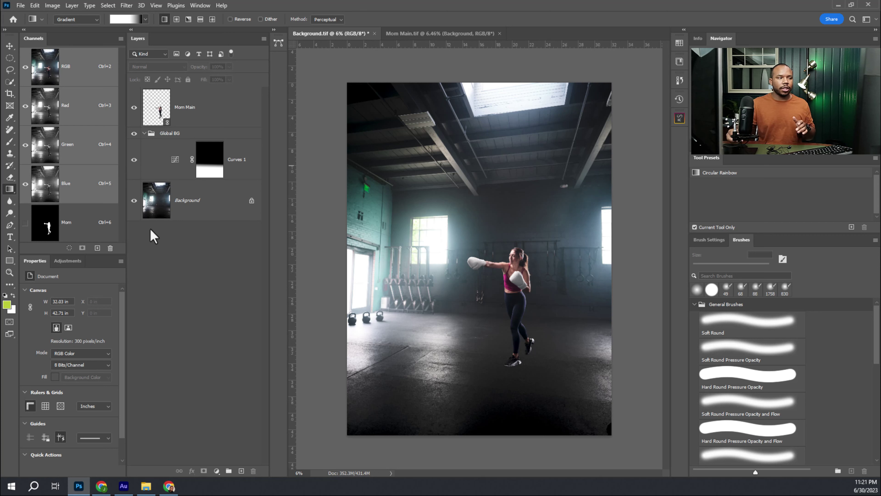
Tighten the gradient transition on the Curves 1 mask, moving its black end slightly lower on the floor
click(208, 170)
drag(483, 295, 484, 306)
mouse_move(483, 343)
mouse_down()
mouse_move(483, 313)
mouse_move(483, 335)
mouse_up()
Raise the Curves 1 midpoint to input 113, output 171 to brighten the floor further
click(175, 163)
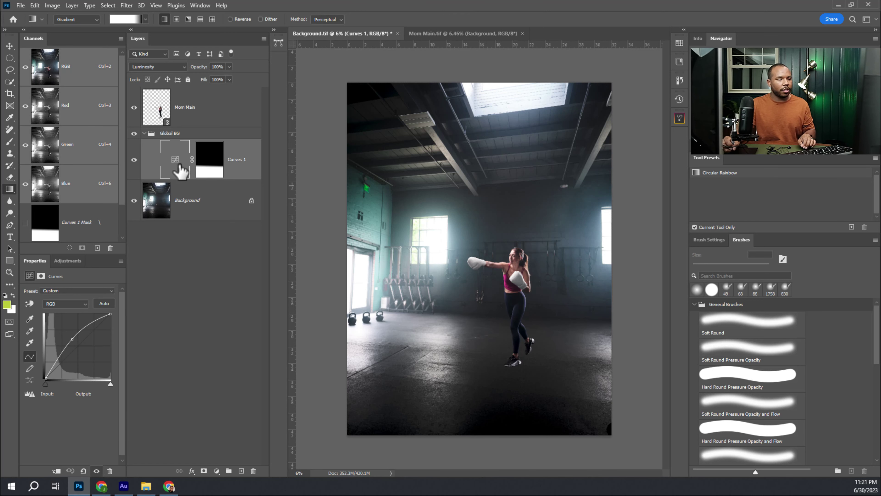
click(134, 161)
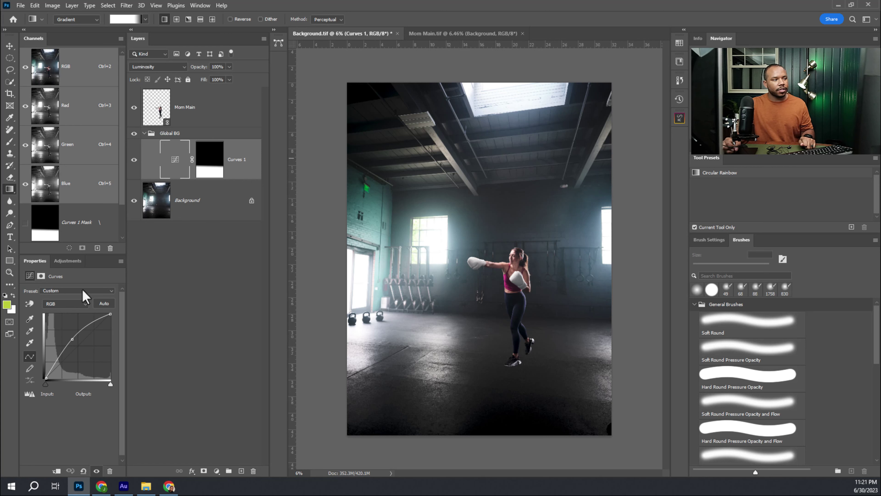
drag(74, 339, 76, 334)
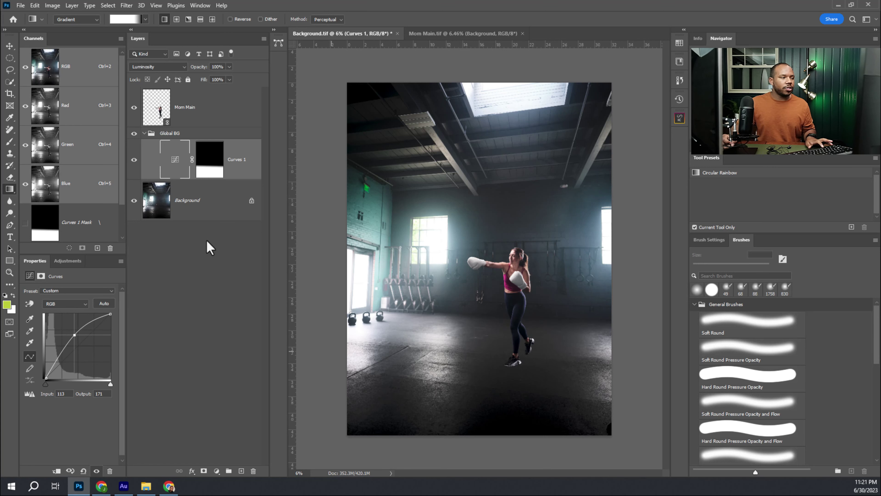
Examine how the woman and her feet sit on the brightened floor, and select the Global BG group
click(210, 247)
drag(499, 366, 491, 399)
drag(491, 255, 514, 369)
drag(508, 401, 508, 281)
scroll(524, 380, down, 2)
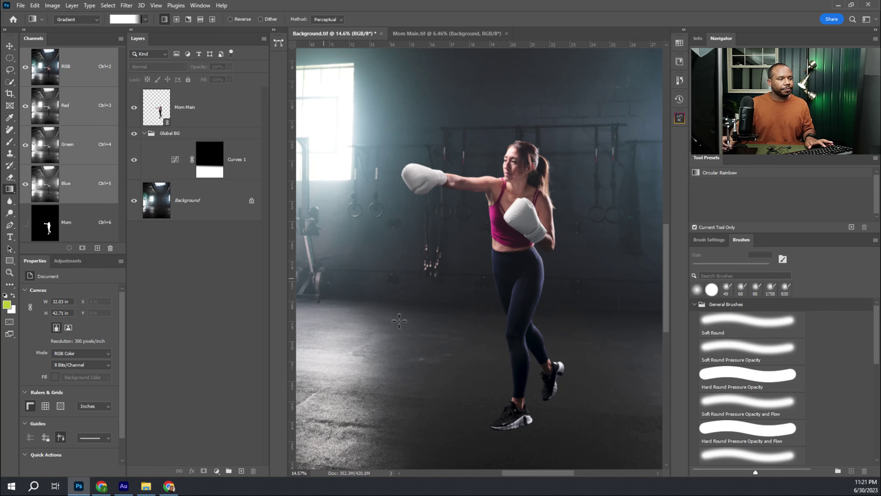
scroll(527, 404, down, 1)
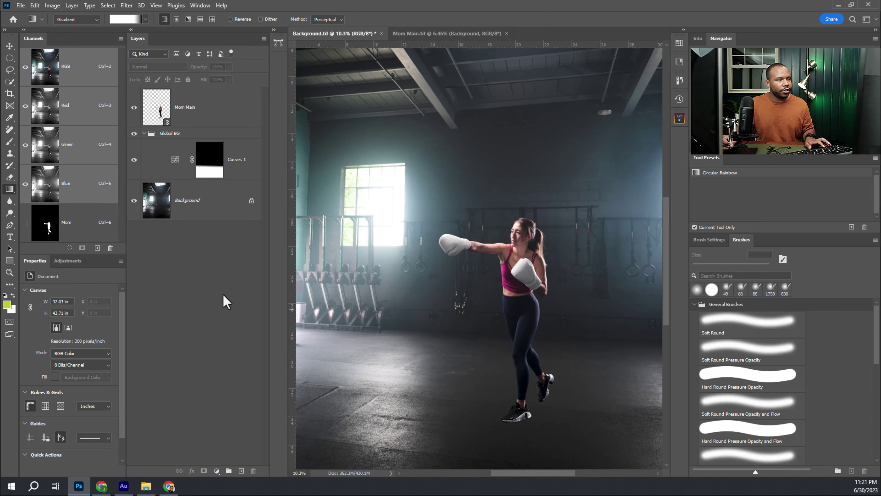
click(212, 134)
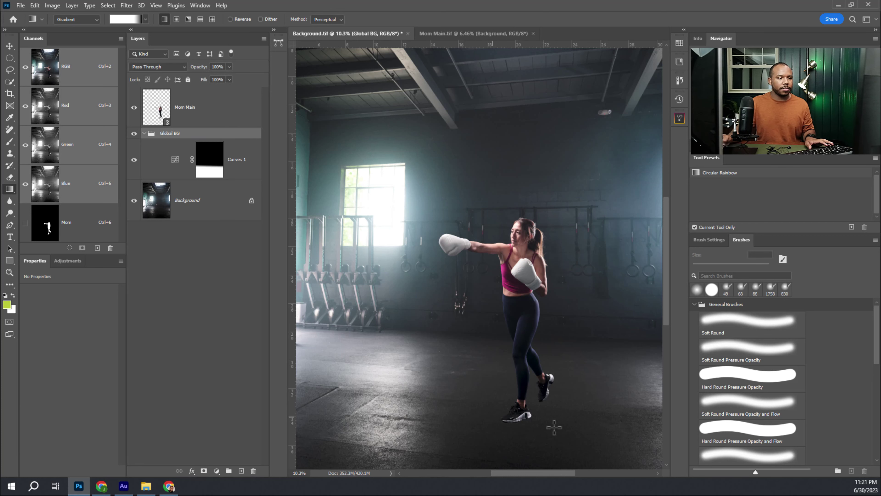
Switch to Mom Main.tif, show its Background layer, and examine the original floor shadows around the woman's shoes
click(465, 34)
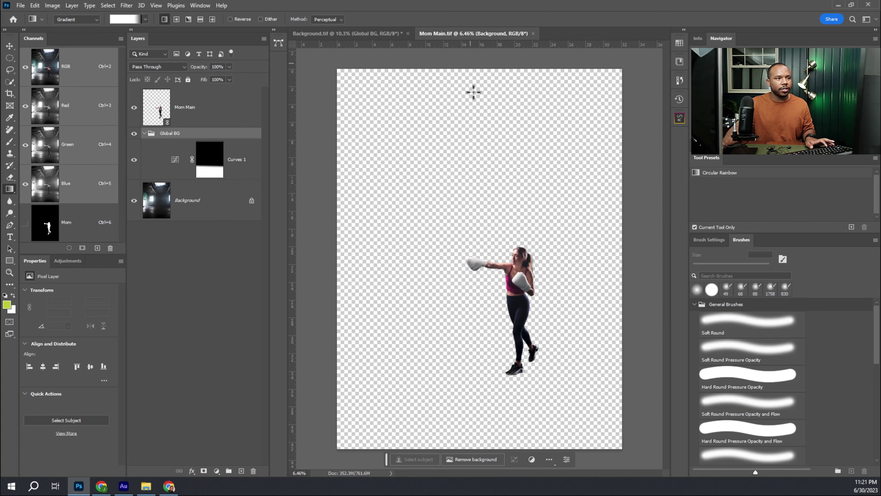
right_click(120, 197)
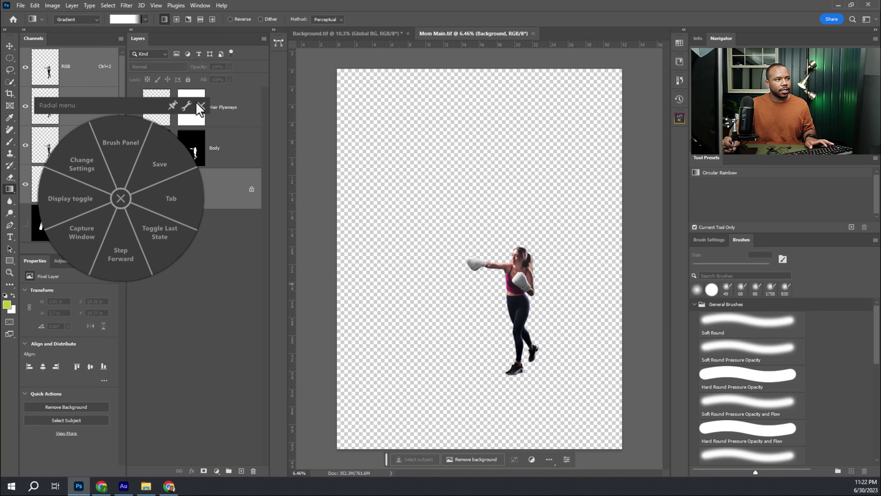
click(198, 105)
click(135, 189)
click(134, 190)
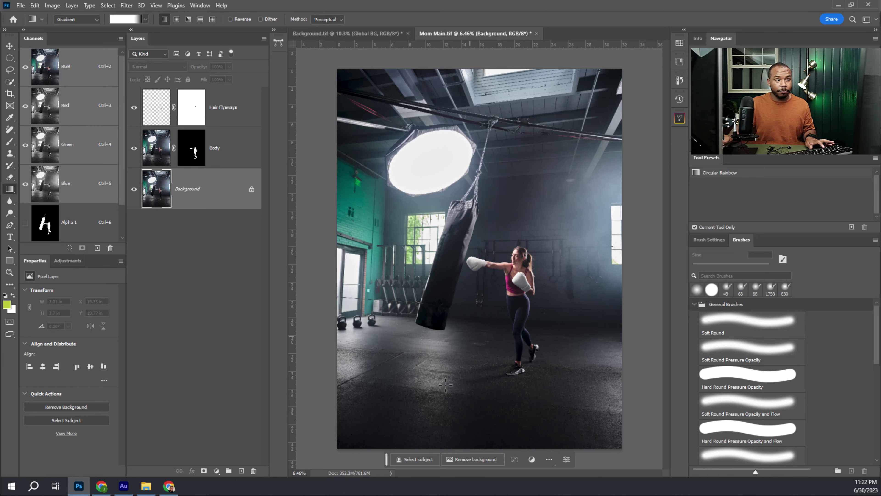
scroll(534, 373, up, 5)
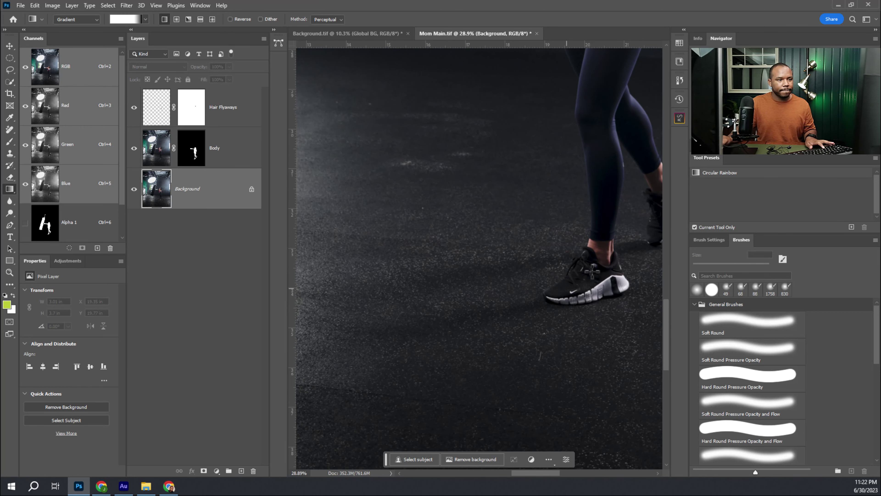
drag(544, 269, 546, 271)
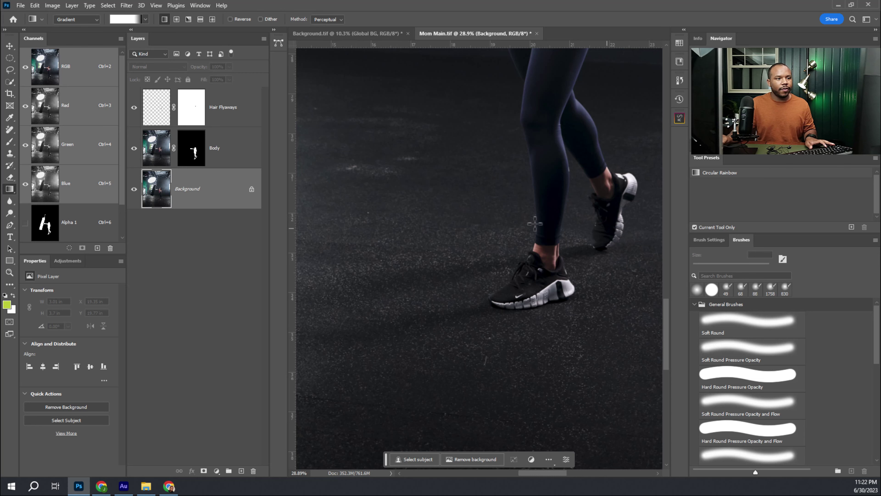
Return to Background.tif and create a layer group named Shadows above the Global BG group
scroll(570, 306, up, 1)
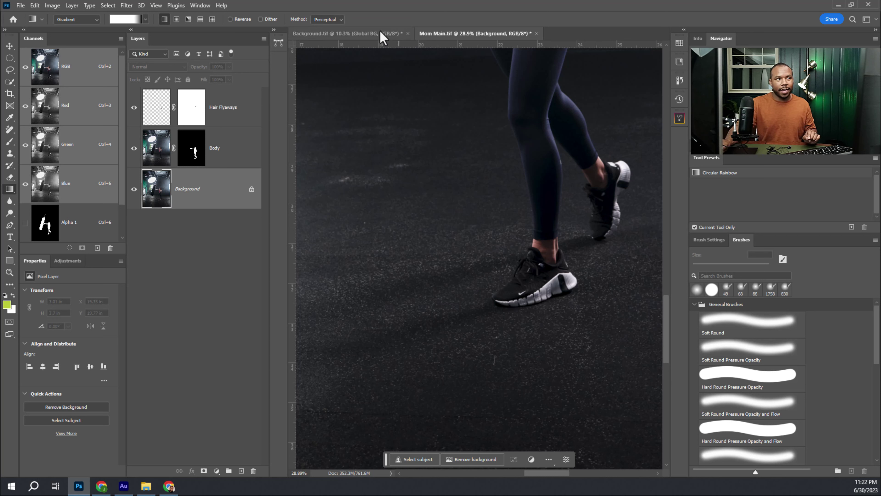
click(334, 35)
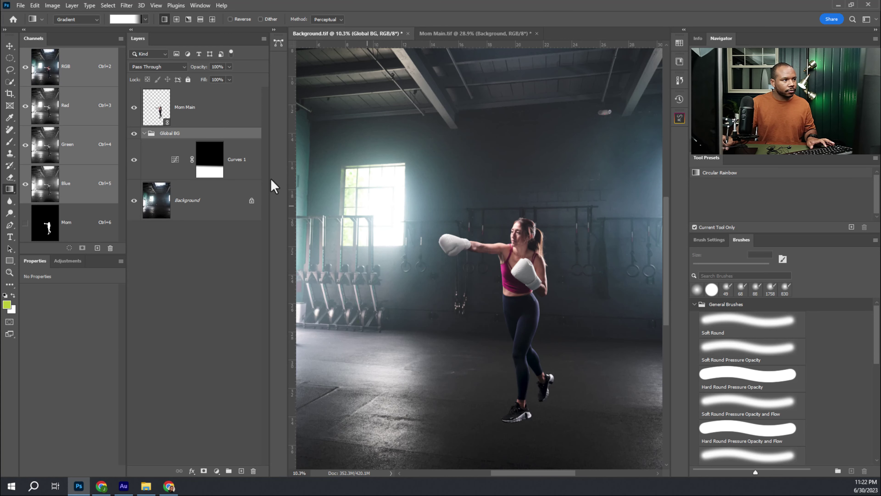
click(228, 471)
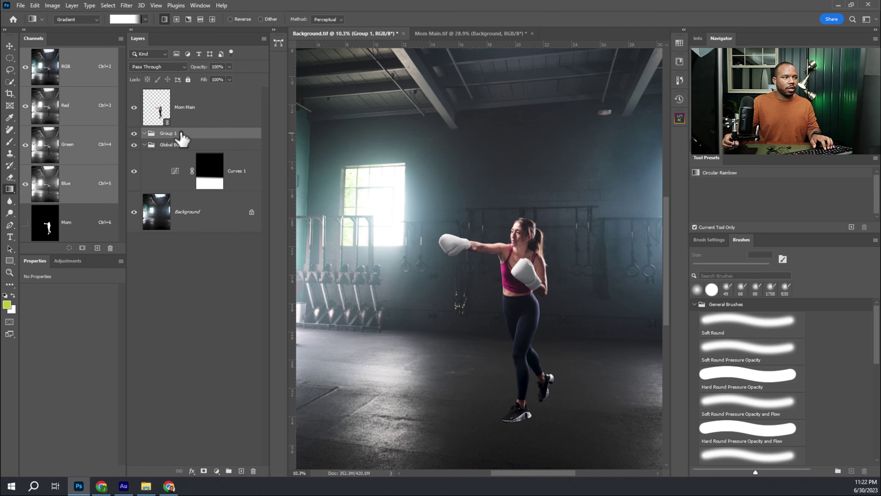
double_click(170, 133)
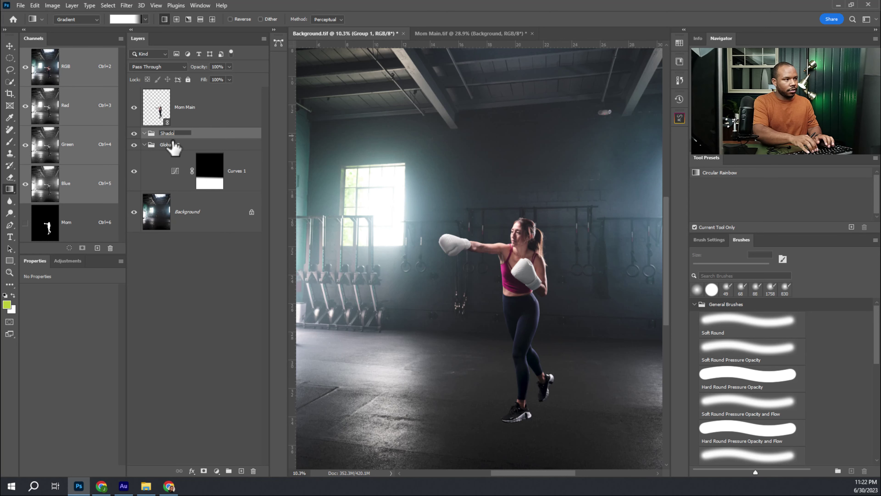
key(Return)
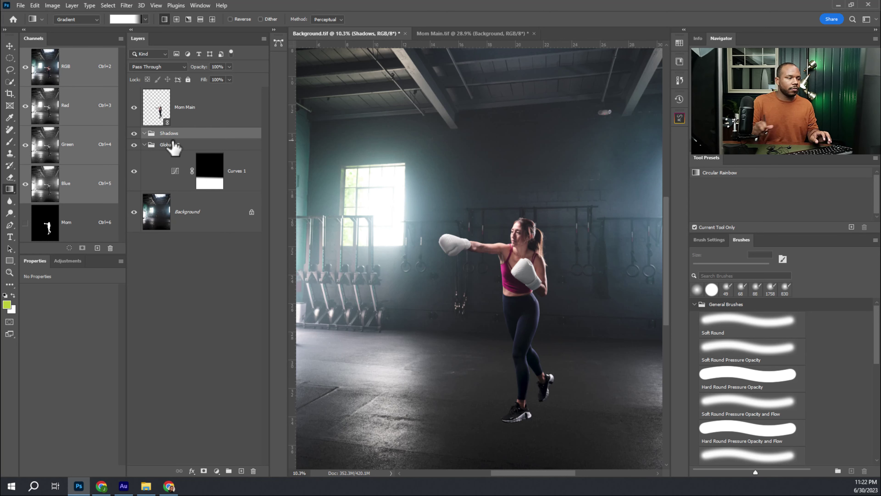
Add a darkening Curves adjustment in the Shadows group with input 167, output 95, and invert its mask to black
click(216, 471)
click(253, 355)
drag(79, 345, 89, 354)
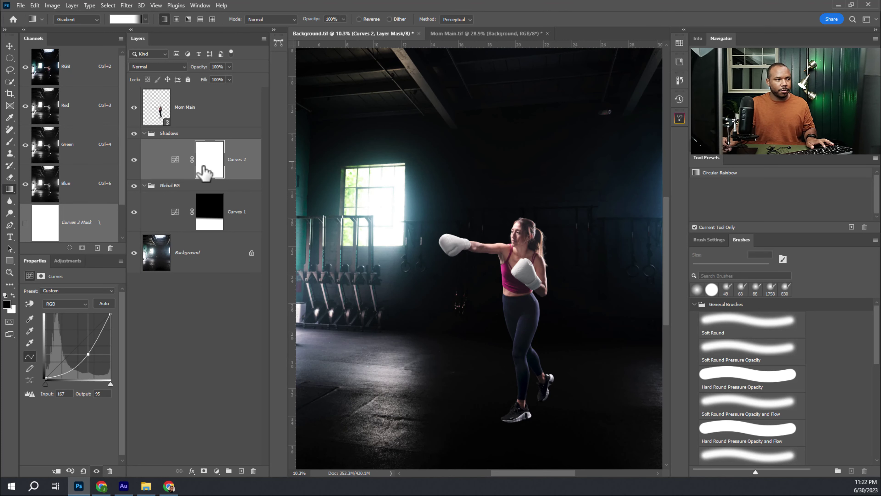
click(213, 166)
key(ctrl+i)
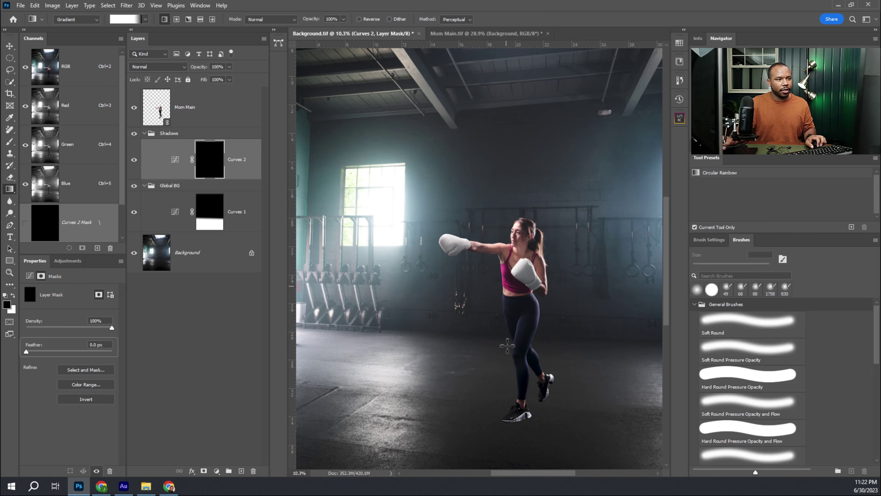
Set up a soft white brush of about 65 px and 26% hardness at the front shoe for the Curves 2 mask
drag(504, 424, 564, 424)
drag(556, 394, 572, 314)
key(b)
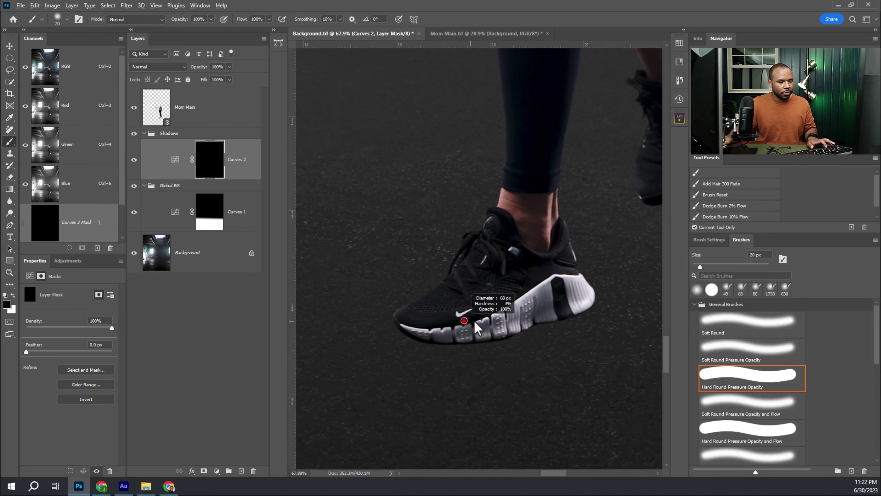
drag(452, 326, 455, 351)
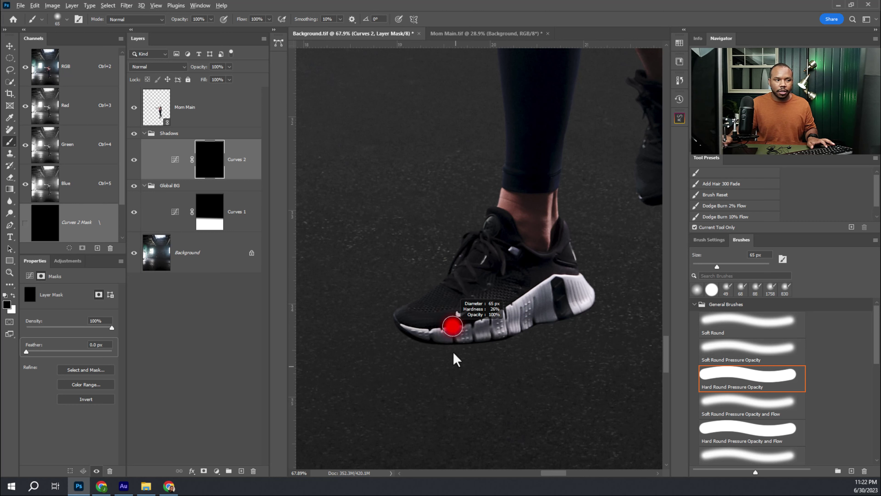
key(x)
Undo a trial shadow stroke under the front shoe, and set the brush to 25% flow and about 63 px
mouse_move(431, 342)
mouse_down()
mouse_move(466, 341)
mouse_move(425, 330)
mouse_move(592, 310)
mouse_move(543, 308)
mouse_up()
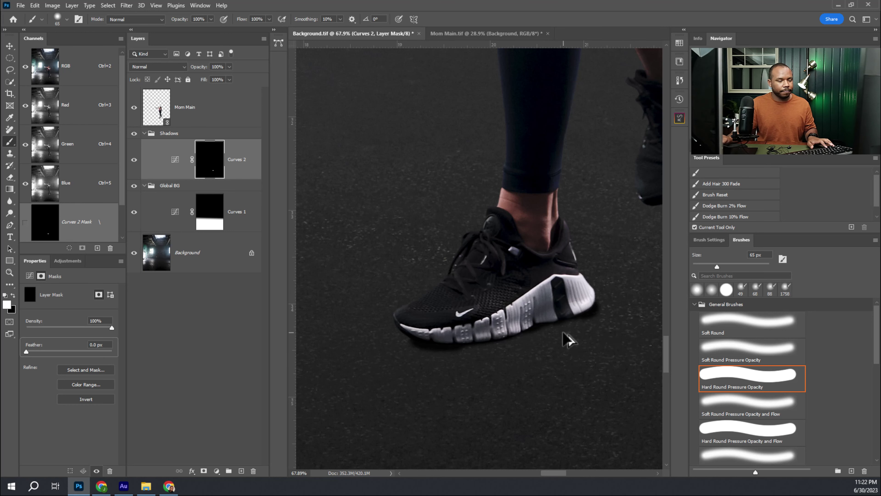
key(ctrl+z)
drag(504, 269, 489, 269)
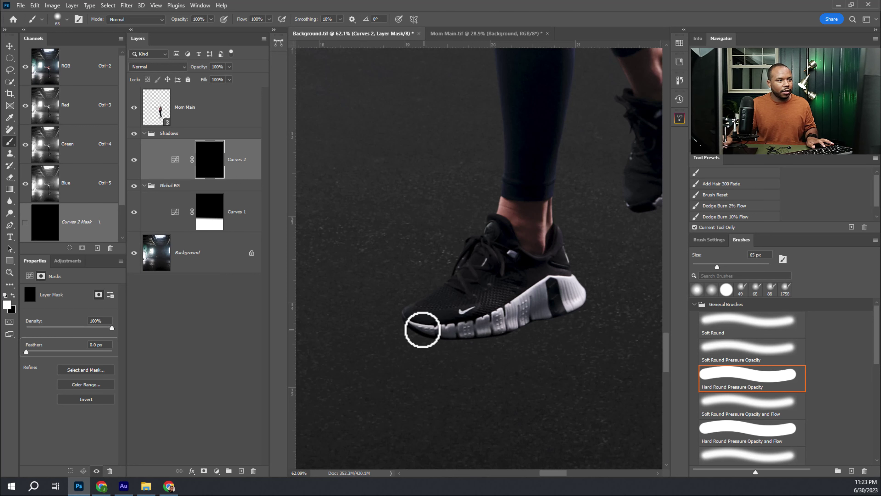
scroll(452, 329, up, 3)
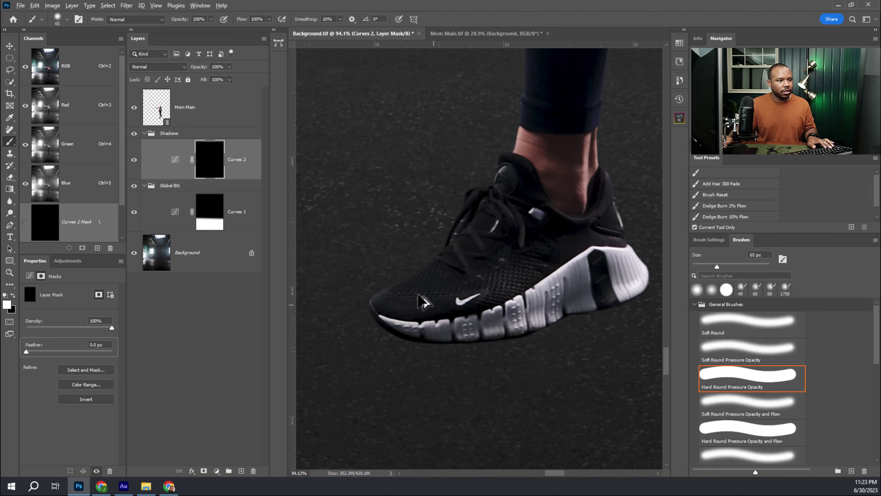
scroll(210, 66, down, 1)
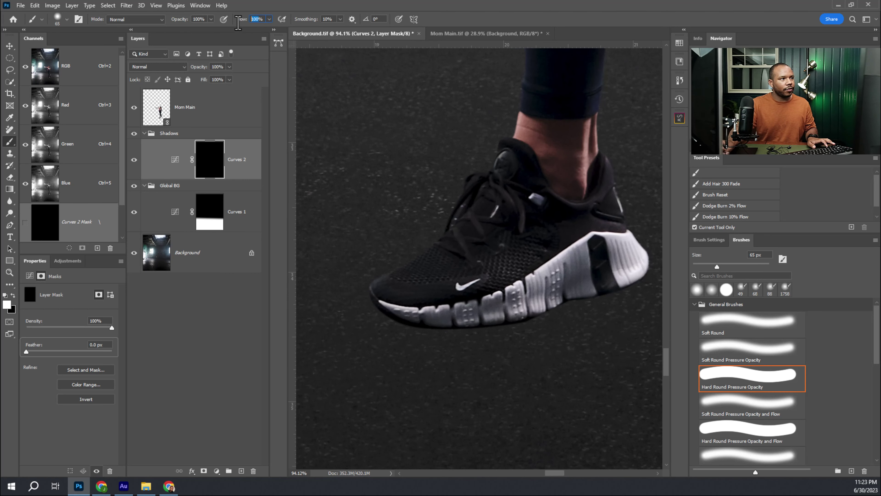
text(25)
key(Return)
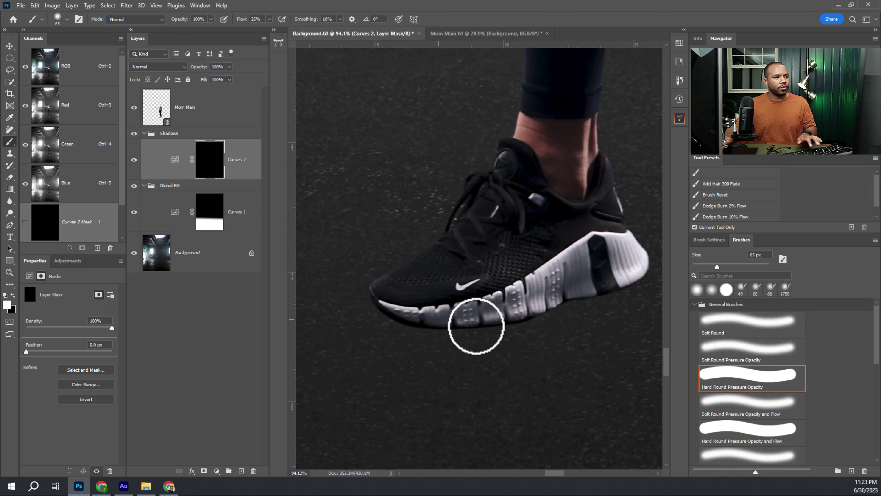
alt+right_click(421, 324)
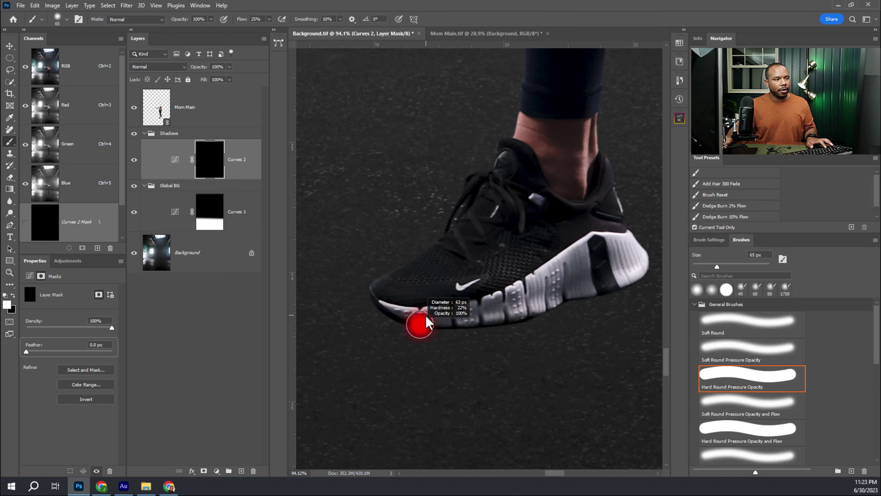
drag(426, 314, 399, 308)
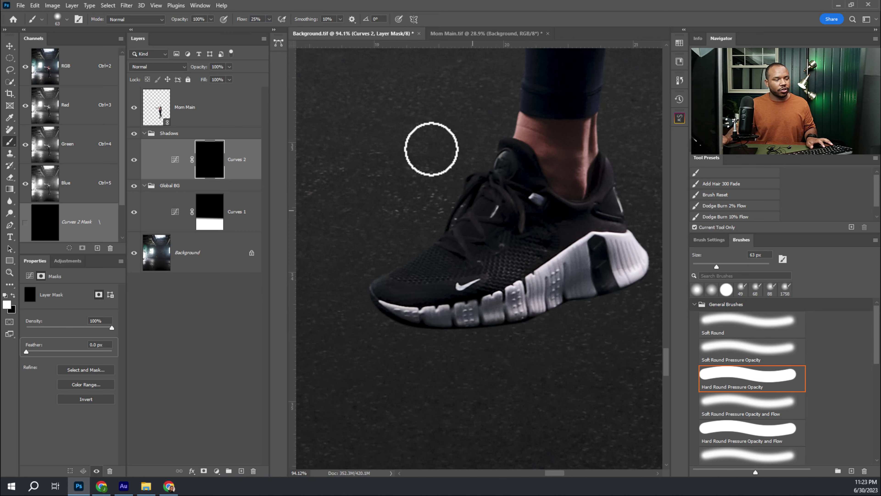
Examine the original contact shadows beneath the front shoe's sole and the back shoe's toe in Mom Main.tif
click(465, 33)
drag(468, 256, 504, 254)
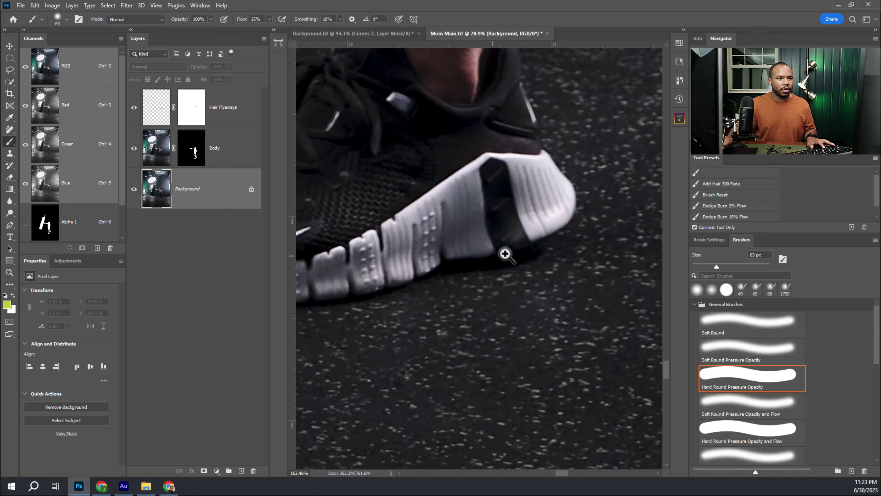
drag(449, 277, 554, 277)
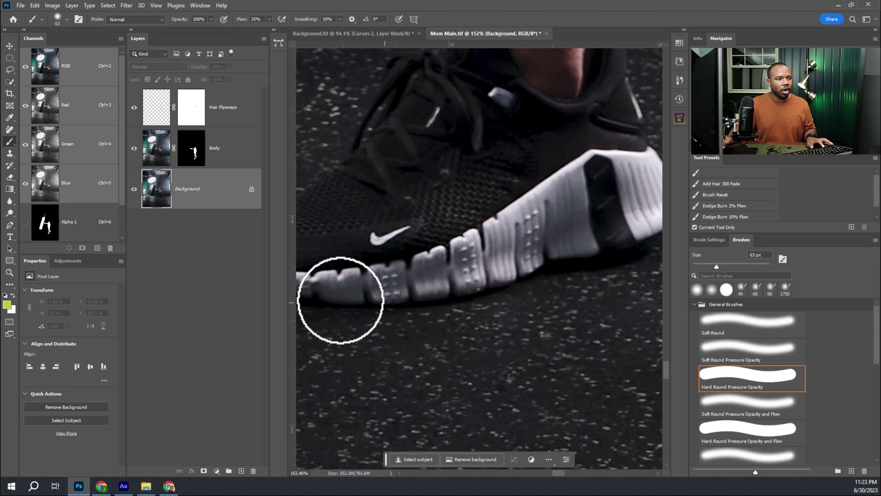
drag(552, 233, 376, 297)
drag(509, 211, 519, 233)
key(bracketleft)
key(bracketleft)
key(bracketleft)
key(bracketleft)
key(bracketleft)
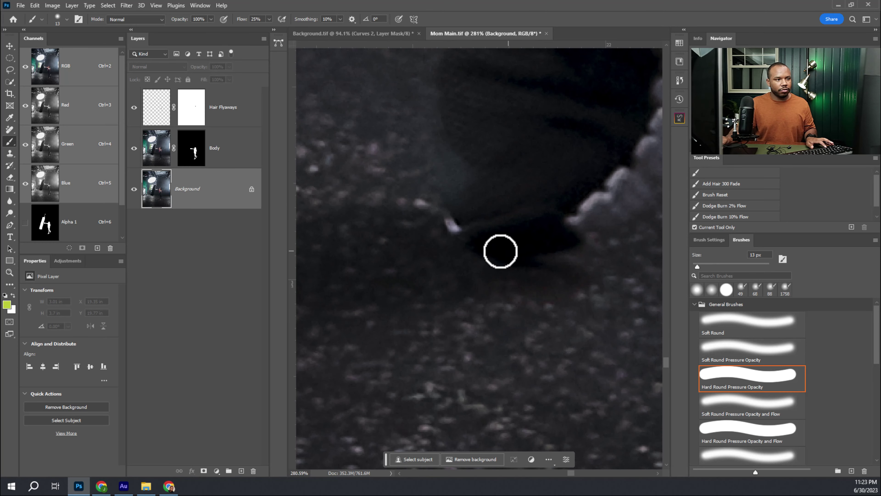
drag(554, 266, 484, 228)
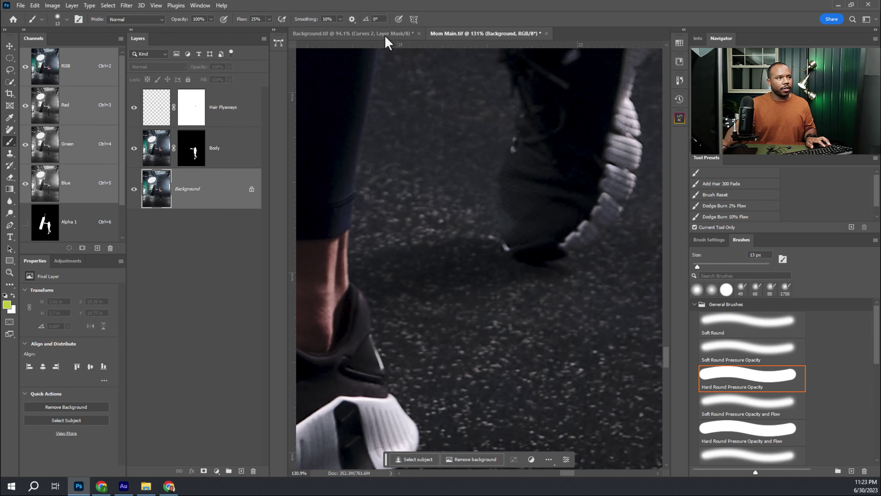
In Background.tif, paint a contact shadow along the front shoe's sole on the Curves 2 mask, using 10% and 50% brush opacity
click(386, 33)
drag(462, 328, 459, 309)
drag(397, 290, 404, 311)
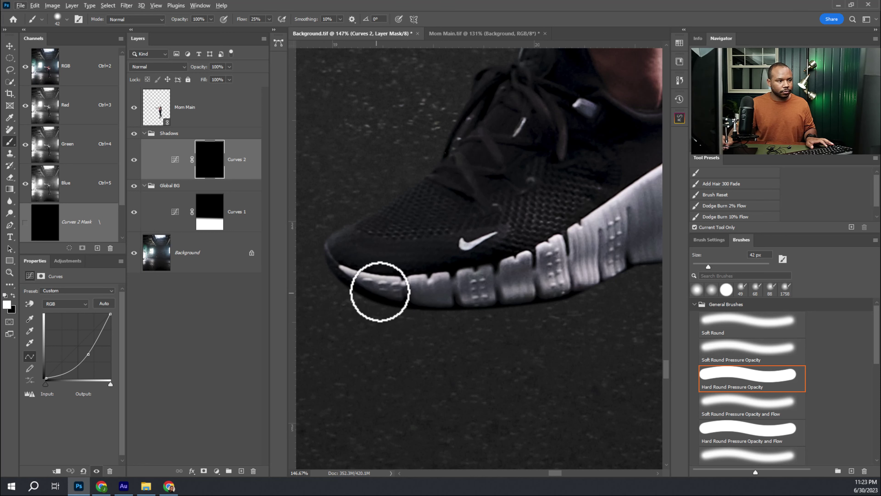
drag(395, 288, 398, 287)
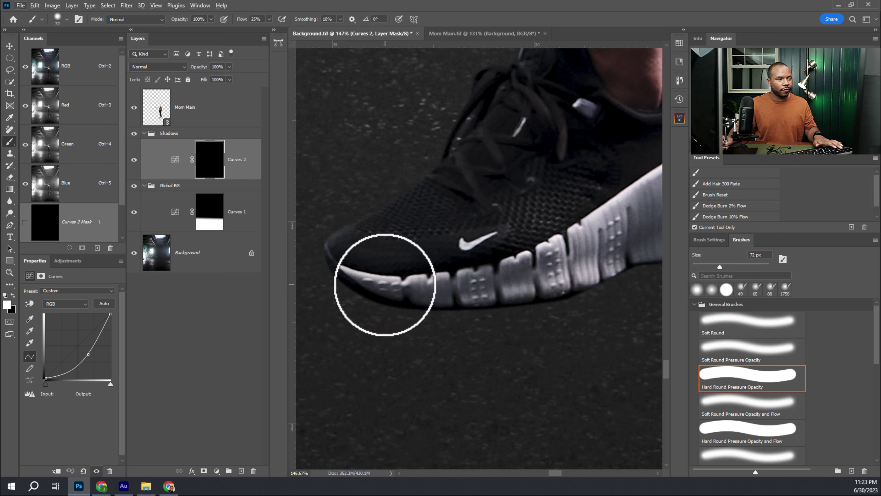
key(1)
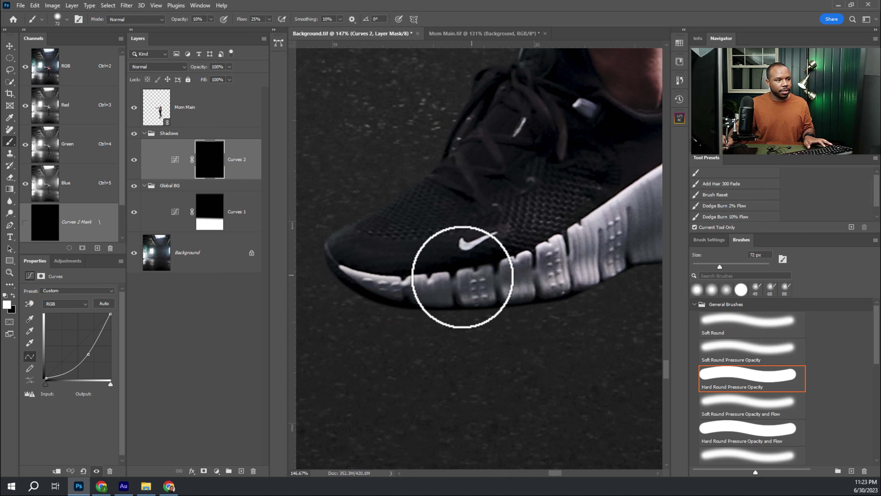
mouse_move(484, 290)
mouse_down()
mouse_move(371, 280)
mouse_move(462, 286)
mouse_move(379, 290)
mouse_move(491, 292)
mouse_move(376, 290)
mouse_move(505, 287)
mouse_move(386, 289)
mouse_move(495, 282)
mouse_move(399, 296)
mouse_move(456, 287)
mouse_move(406, 292)
mouse_move(520, 293)
mouse_move(471, 293)
mouse_move(567, 276)
mouse_move(419, 304)
mouse_up()
key(5)
key(space)
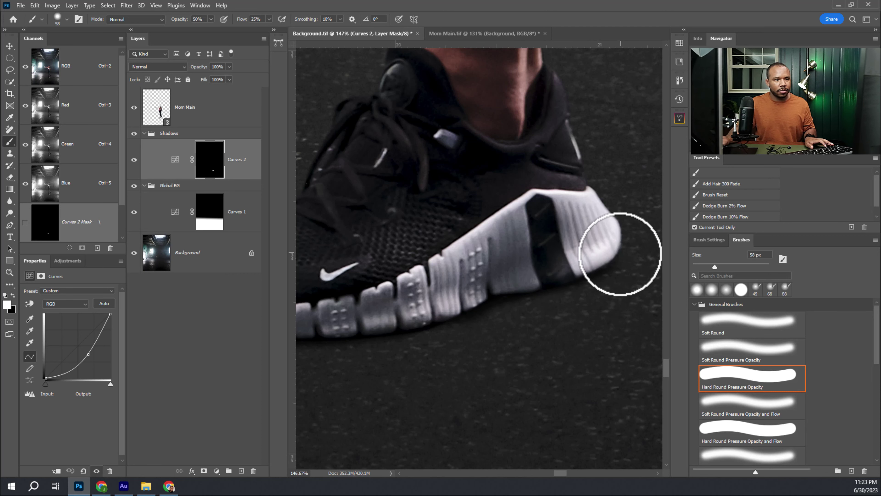
mouse_move(521, 283)
mouse_down()
mouse_move(466, 299)
mouse_move(507, 291)
mouse_up()
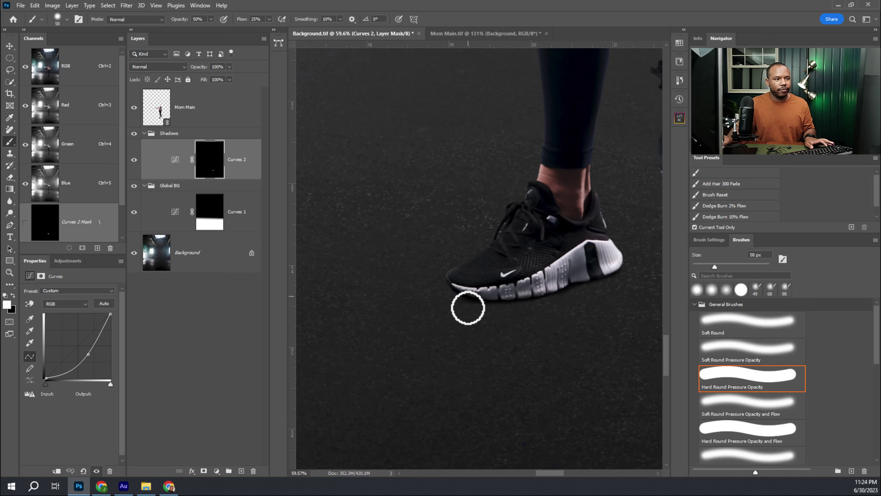
Compare the floor around the front shoe with the Curves 2 shadow layer hidden and shown
key(x)
drag(571, 295, 422, 288)
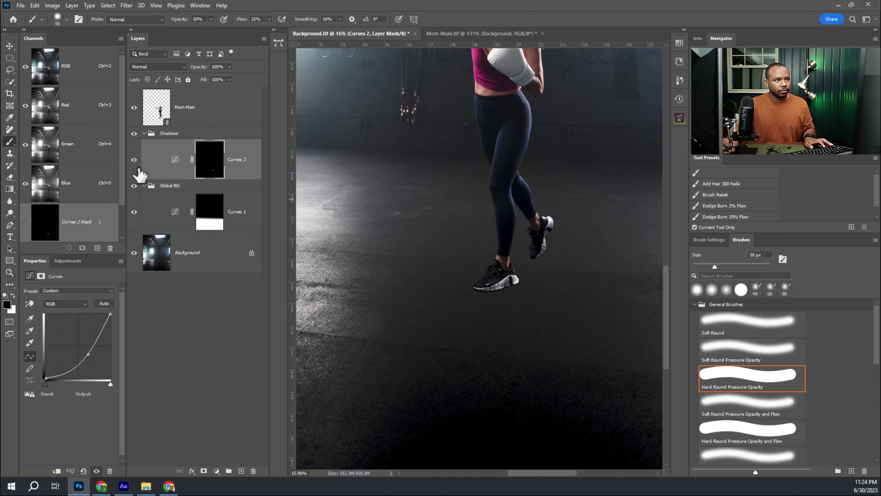
drag(488, 283, 573, 272)
click(134, 159)
click(134, 159)
click(134, 160)
click(134, 159)
Prepare a white 30 px brush at the back shoe's toe for painting on the Curves 2 mask
drag(523, 291, 459, 287)
drag(409, 310, 419, 310)
key(x)
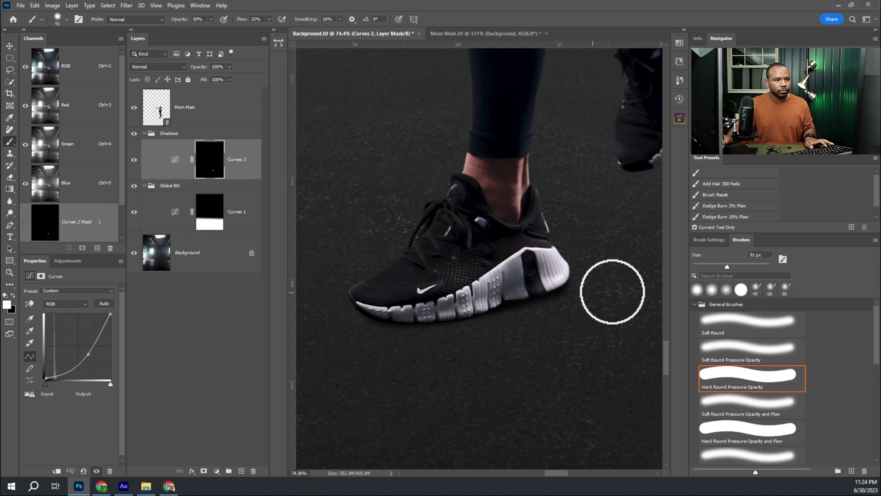
drag(599, 262, 421, 291)
drag(409, 238, 462, 242)
key(bracketleft)
key(bracketleft)
key(bracketleft)
key(bracketleft)
key(bracketleft)
key(bracketleft)
key(bracketleft)
key(bracketleft)
key(bracketleft)
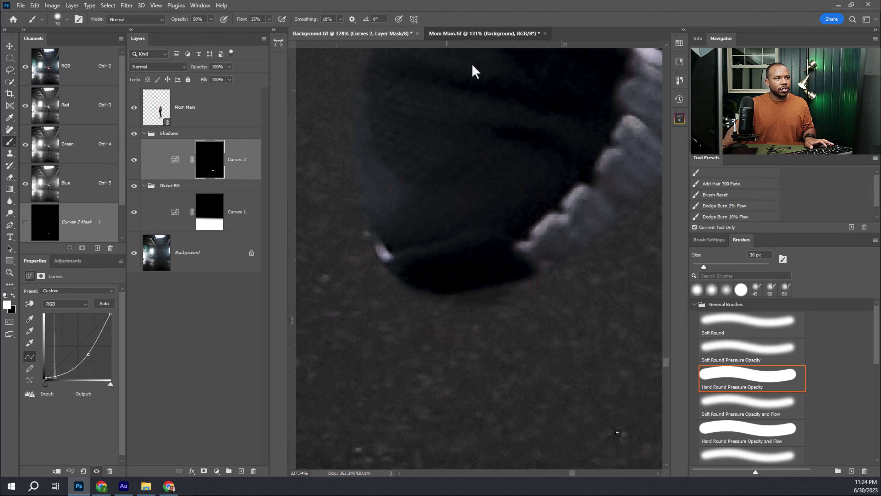
Check the original shadow under the back shoe's toe in Mom Main.tif, and return to Background.tif
click(477, 33)
mouse_move(515, 262)
mouse_down()
mouse_move(503, 255)
mouse_move(507, 262)
mouse_up()
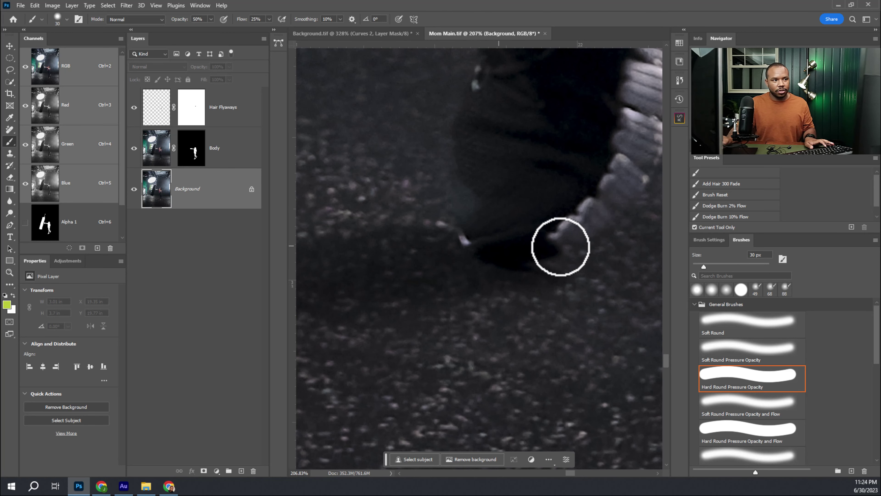
click(392, 33)
Paint a contact shadow under the back shoe's toe on the Curves 2 mask with 100% opacity, 20% flow and about 36 px
mouse_move(463, 269)
mouse_down()
mouse_move(444, 270)
mouse_move(491, 291)
mouse_move(515, 288)
mouse_up()
key(ctrl+z)
mouse_move(464, 275)
mouse_down()
mouse_move(473, 275)
mouse_move(468, 183)
mouse_up()
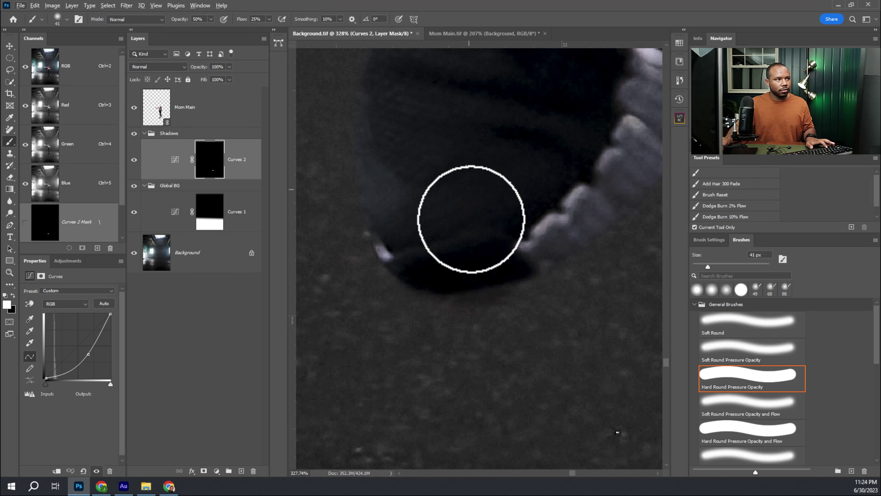
key(0)
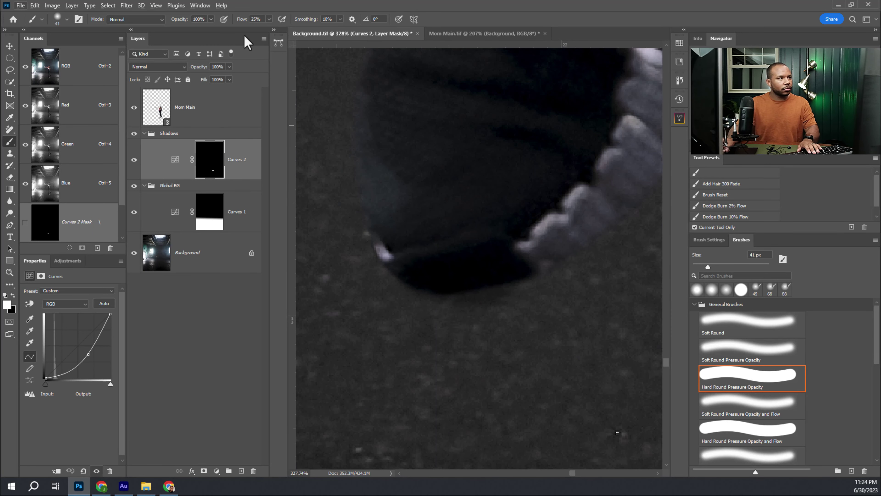
key(shift+2)
mouse_move(432, 273)
mouse_down()
mouse_move(550, 286)
mouse_move(494, 274)
mouse_up()
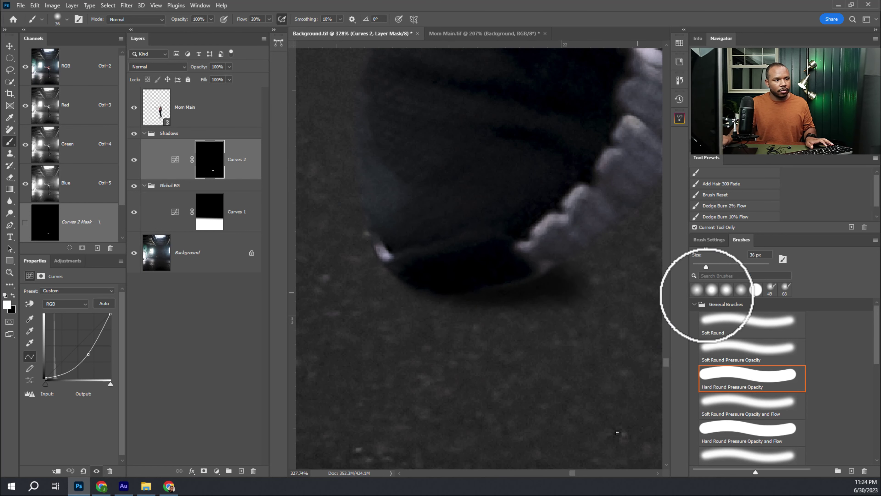
drag(610, 285, 469, 282)
Refine the shadow under the back shoe's toe, trimming with black and rebuilding with white using a 63 px brush
key(x)
drag(570, 272, 525, 264)
drag(609, 271, 550, 265)
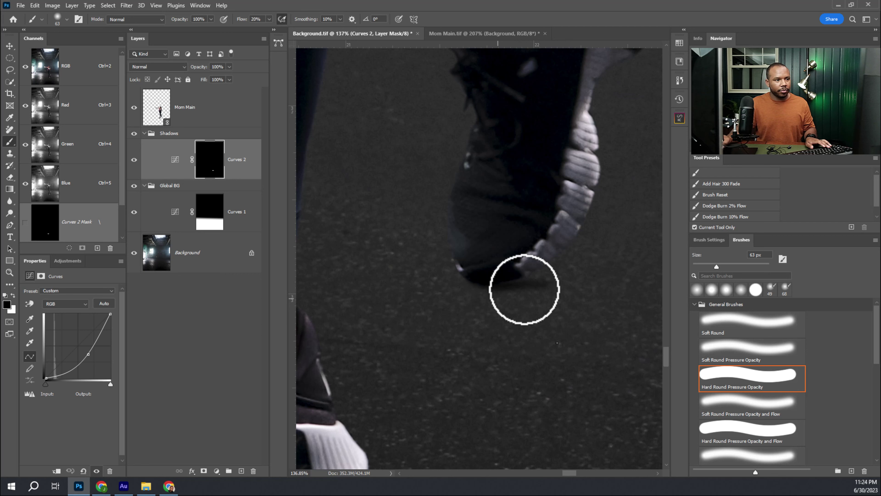
key(x)
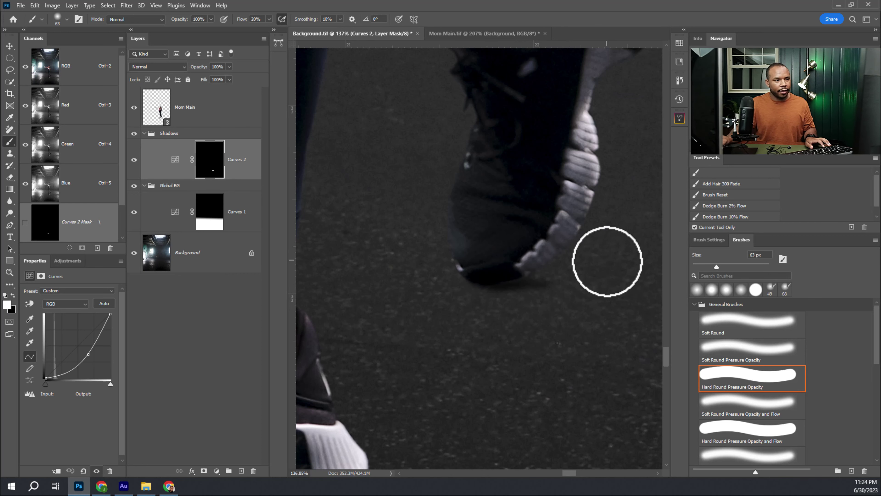
drag(549, 282, 456, 294)
scroll(522, 295, up, 4)
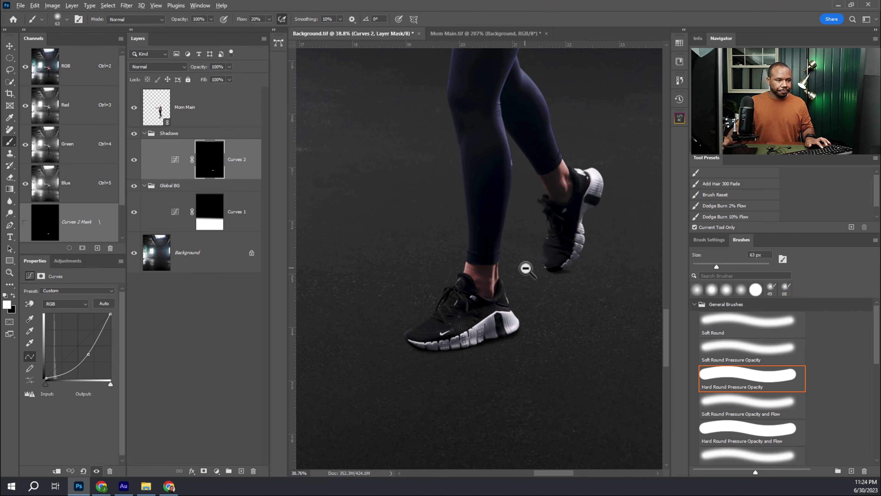
Examine the long cast shadow behind the woman's shoes in Mom Main.tif and return to the same floor area in Background.tif
scroll(526, 269, down, 2)
click(462, 33)
drag(531, 287, 539, 308)
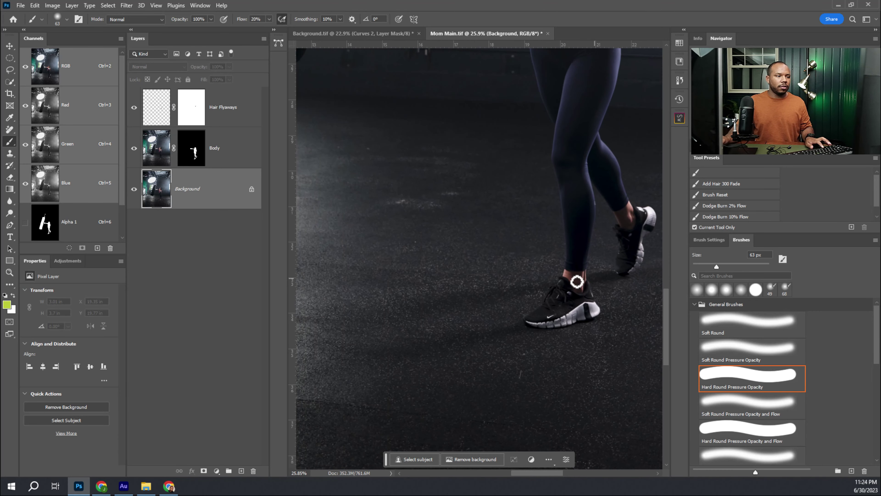
click(360, 33)
drag(392, 264, 472, 285)
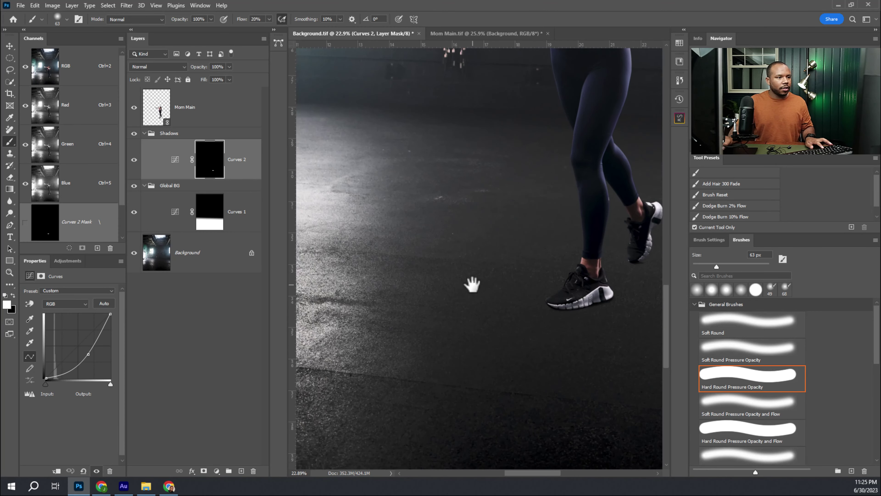
Lasso a long, narrow cast shadow from the back shoe's toe past the front ankle across the floor, checking its shape against Mom Main.tif
key(l)
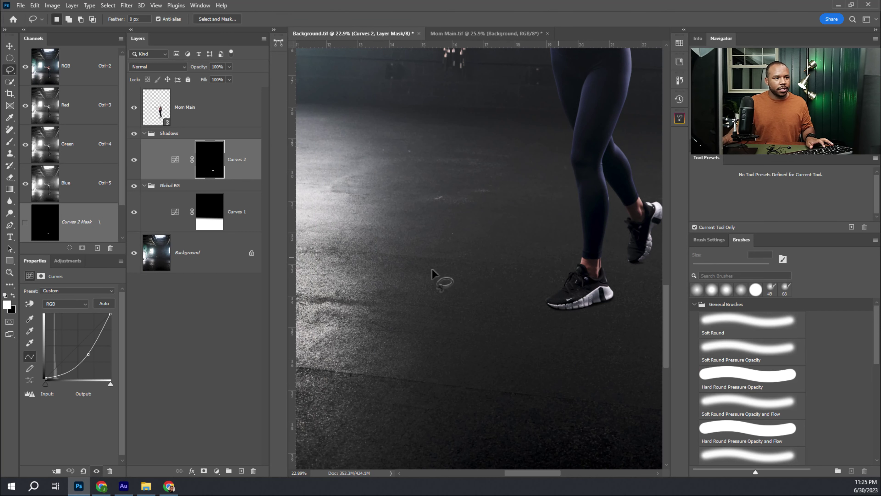
drag(574, 270, 560, 265)
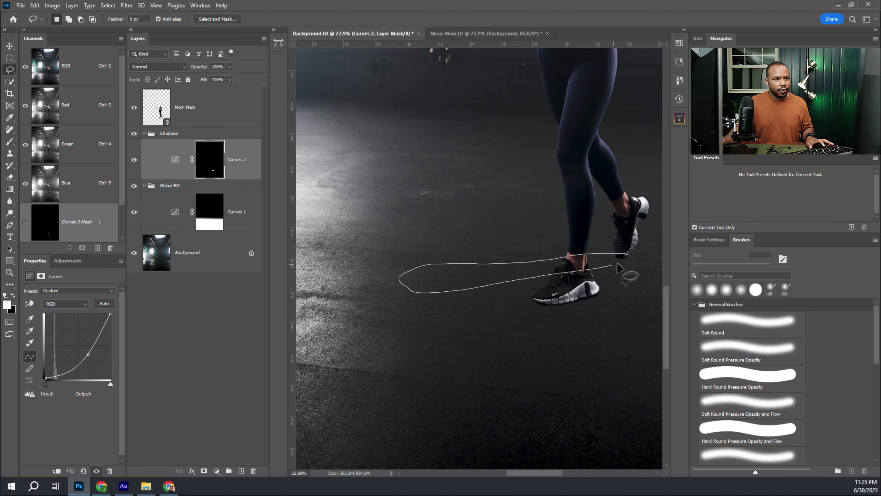
drag(616, 264, 620, 243)
click(500, 33)
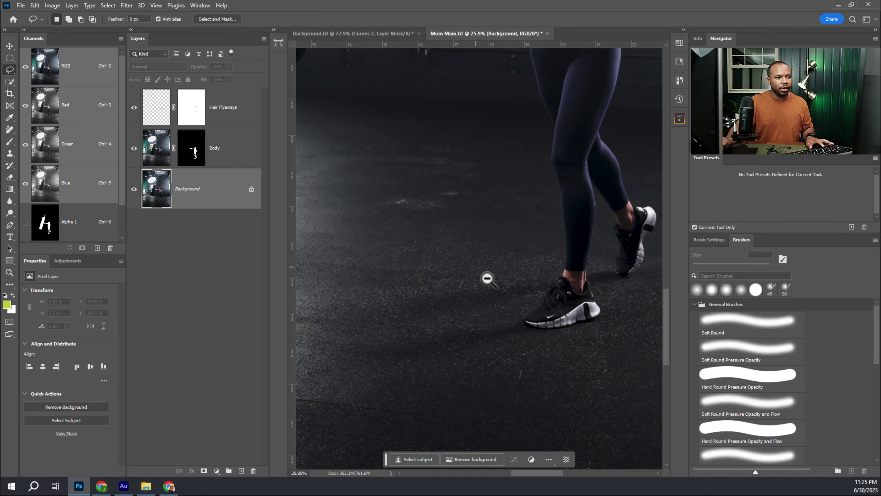
alt+click(467, 289)
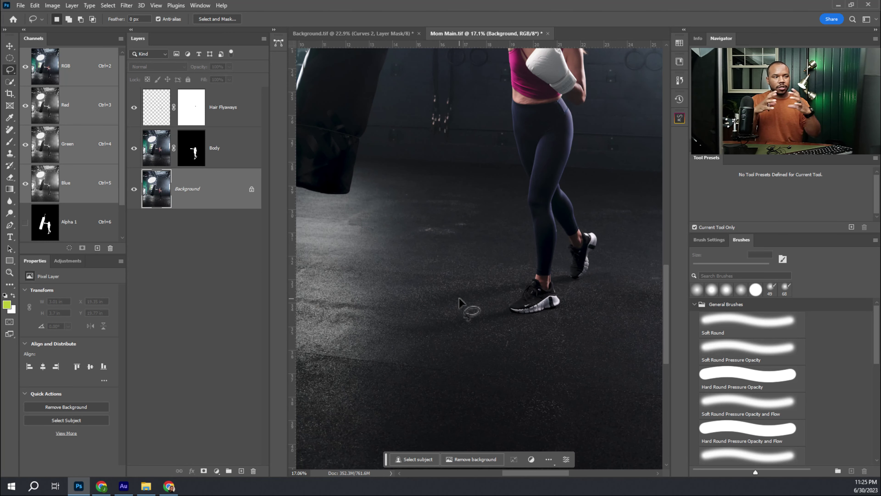
click(399, 33)
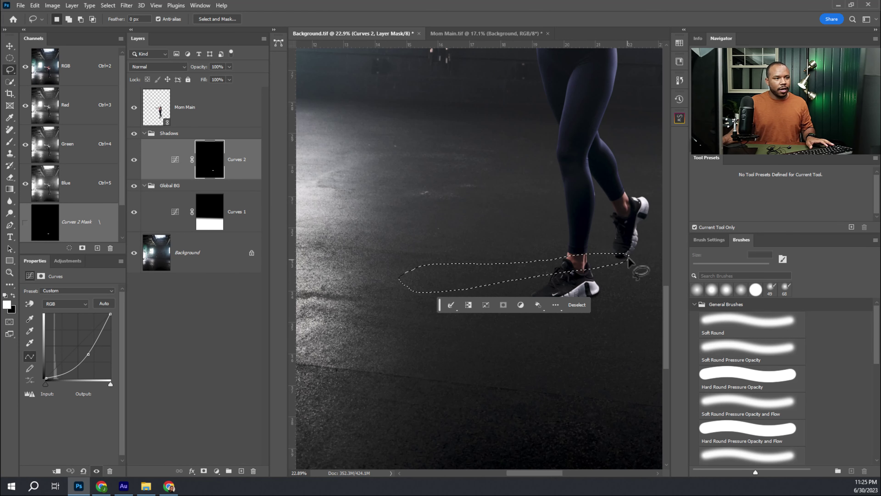
Add a darkening Curves adjustment masked by the selection above Curves 2, with a curve point at input 144, output 97
click(216, 470)
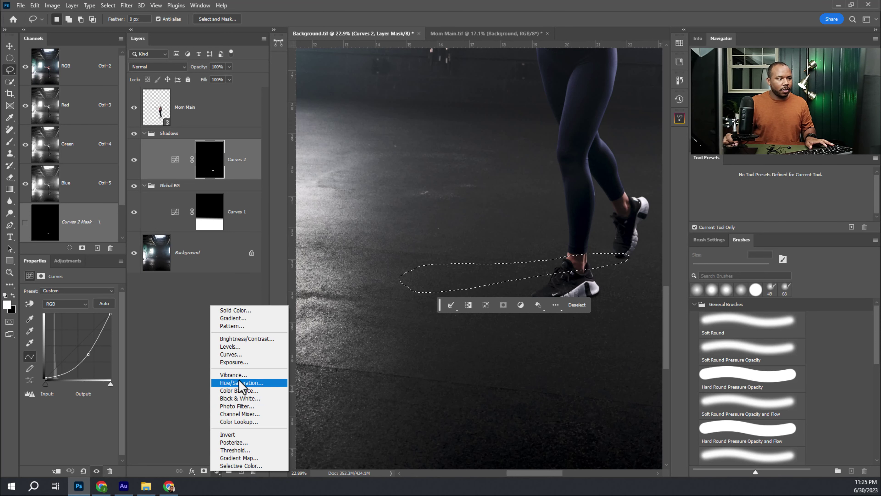
click(240, 355)
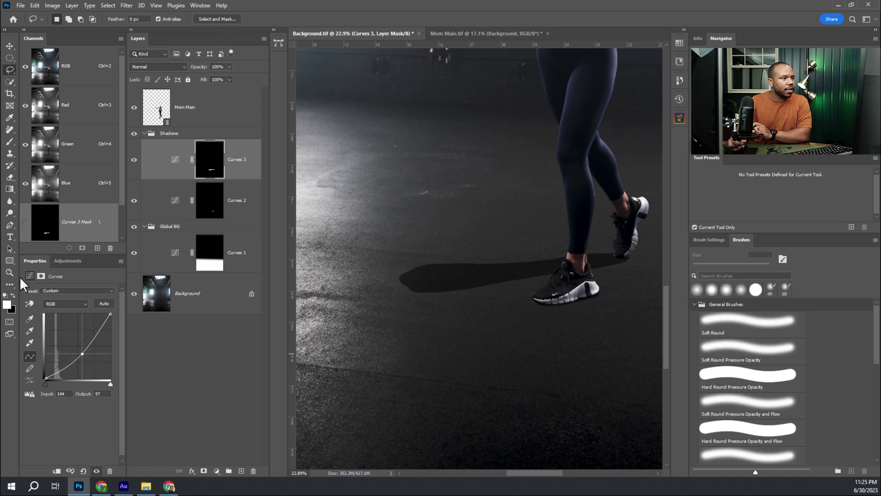
Reset the canvas rotation to 0° and feather the Curves 3 mask to 47.4 px to soften the cast shadow
click(212, 166)
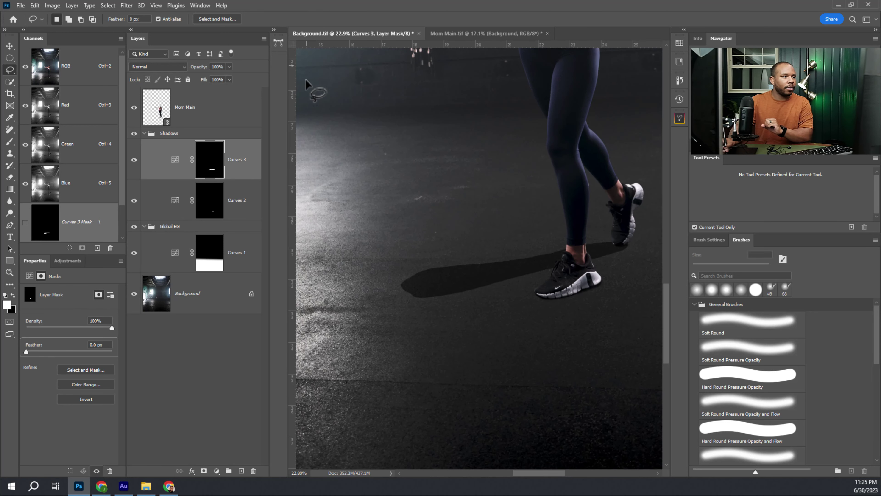
scroll(335, 182, down, 3)
key(r)
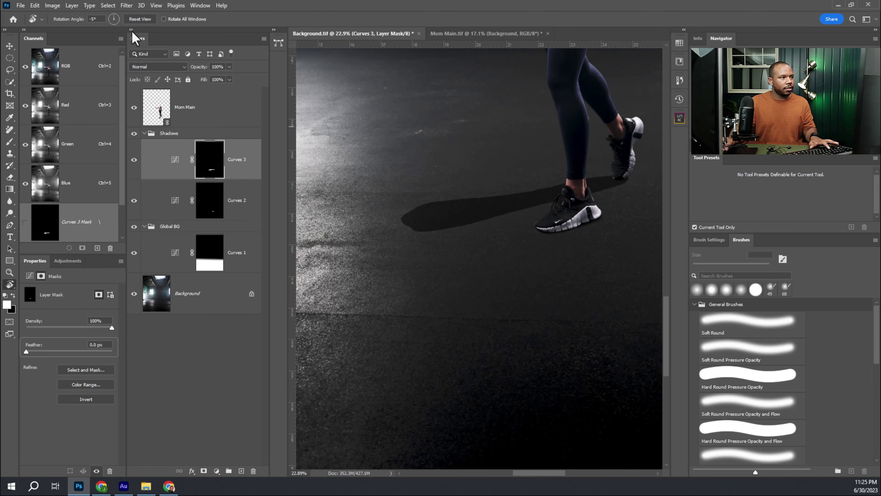
click(140, 19)
drag(437, 164, 370, 211)
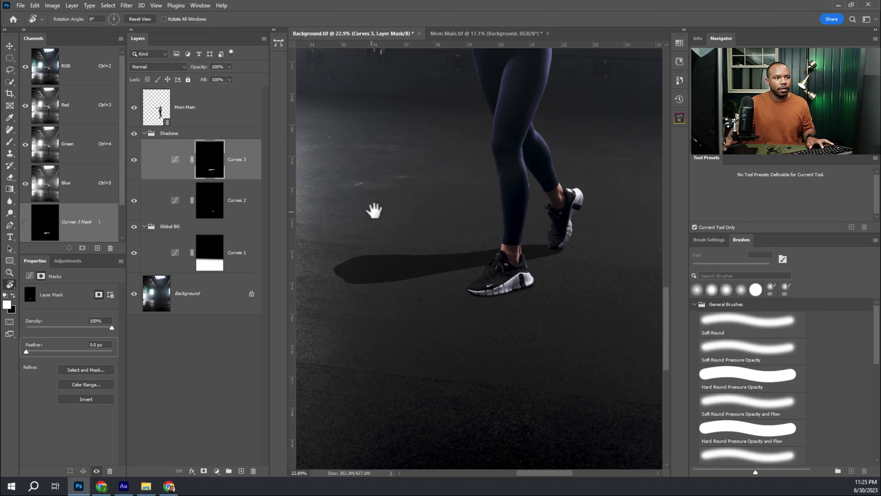
drag(387, 280, 427, 281)
scroll(79, 342, down, 2)
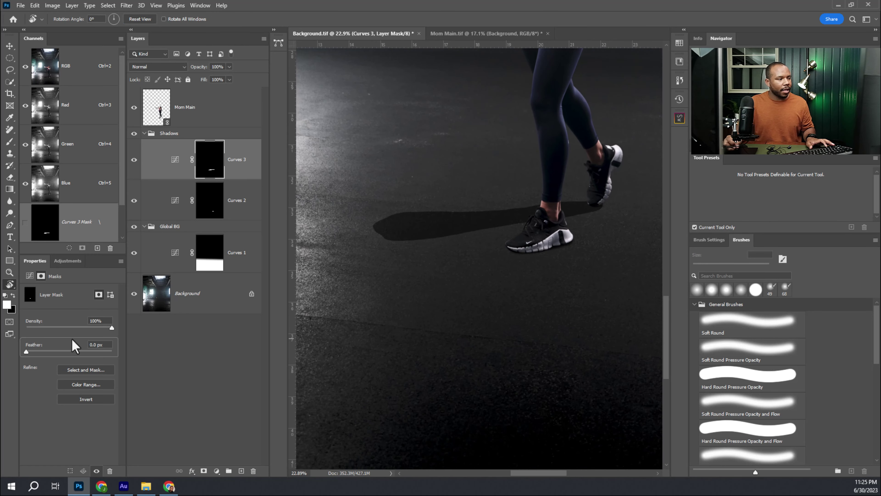
drag(359, 174, 364, 270)
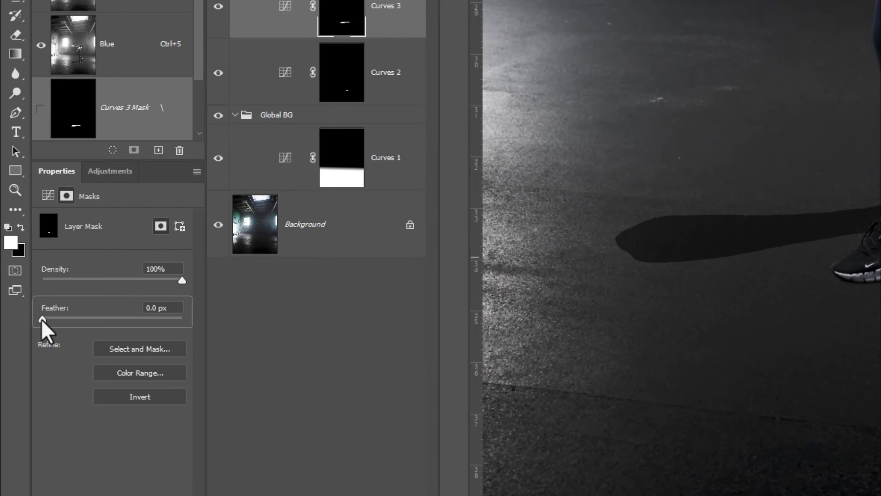
drag(26, 352, 40, 351)
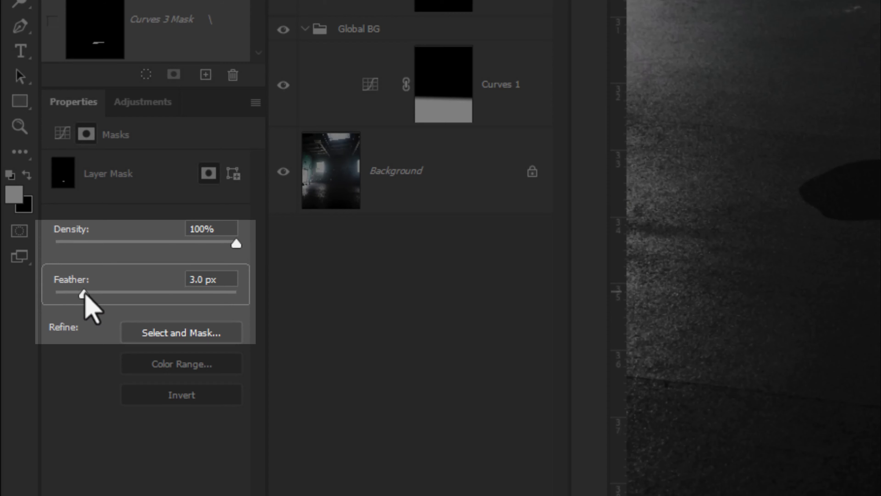
drag(84, 294, 156, 293)
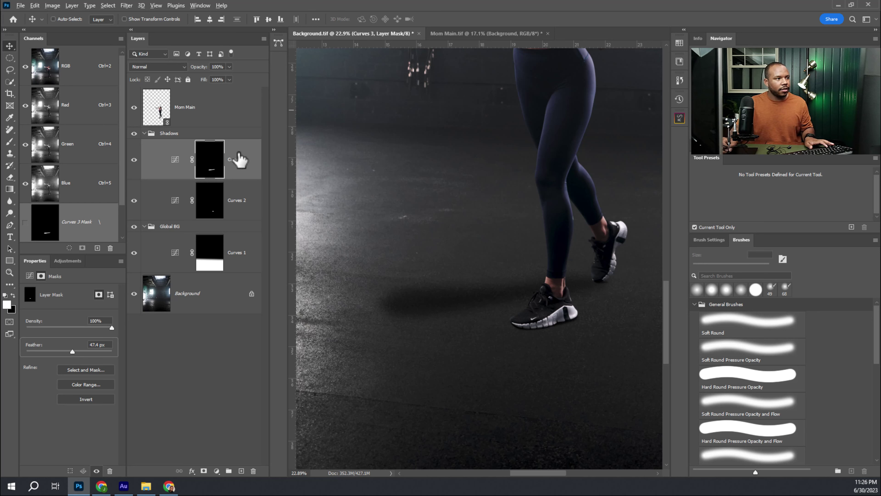
Duplicate Curves 3 and feather the copy's mask to 17.4 px, using the original cast shadow in Mom Main.tif as reference
alt+drag(241, 158, 247, 147)
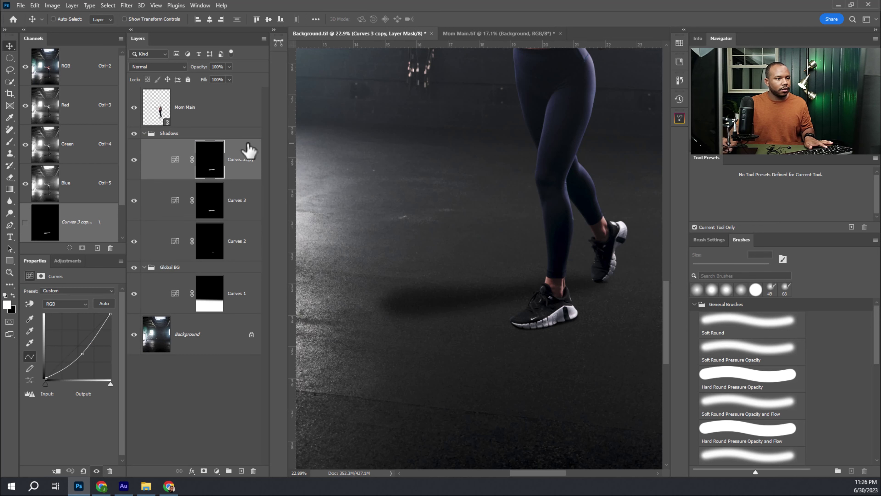
click(492, 34)
drag(562, 286, 572, 286)
drag(505, 290, 533, 292)
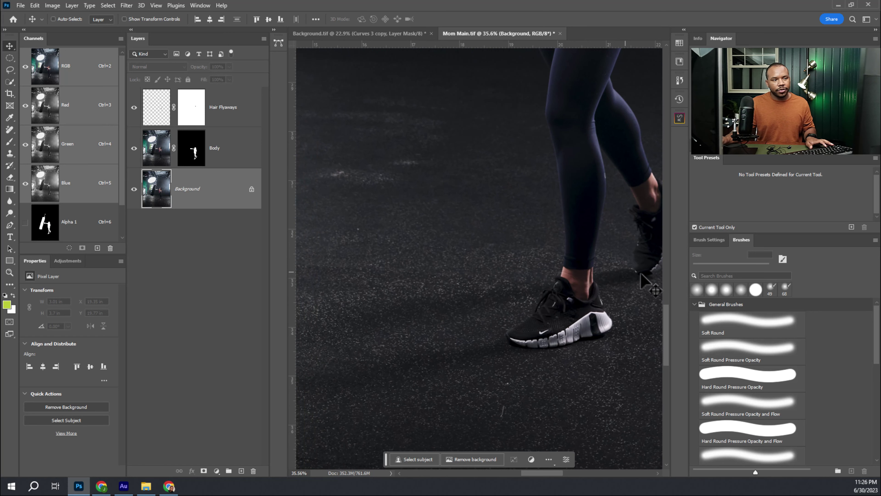
drag(459, 302, 535, 284)
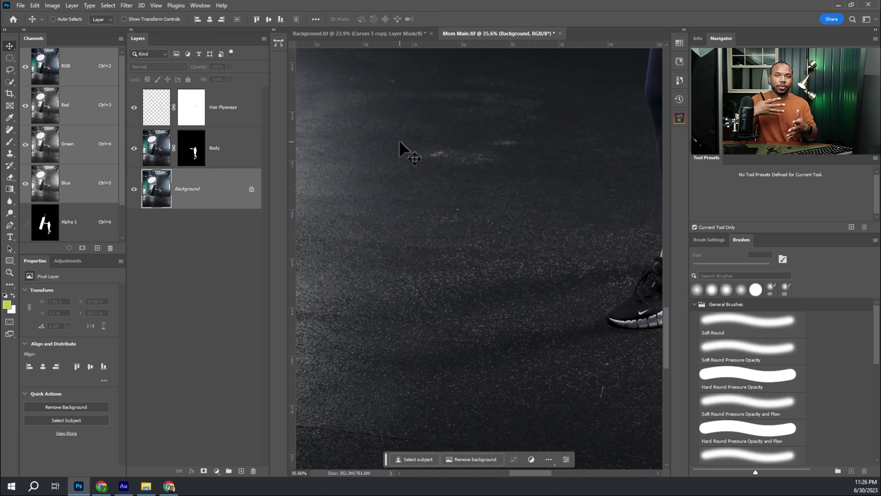
click(374, 34)
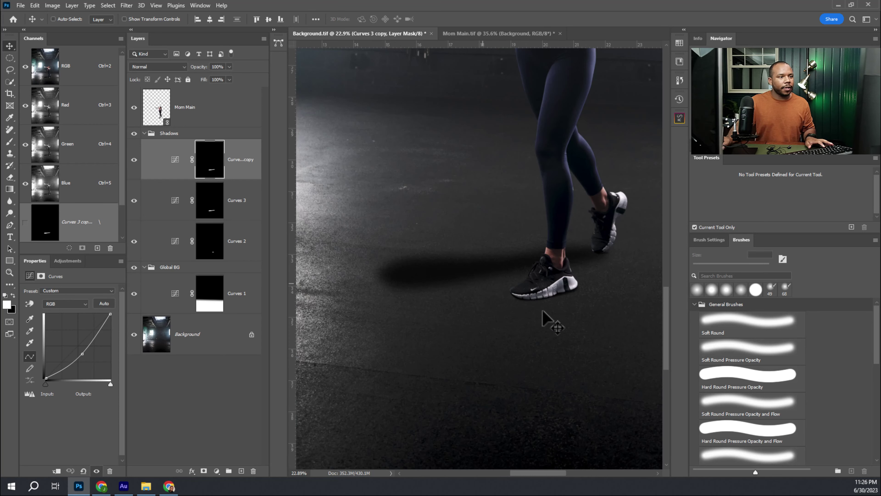
click(217, 168)
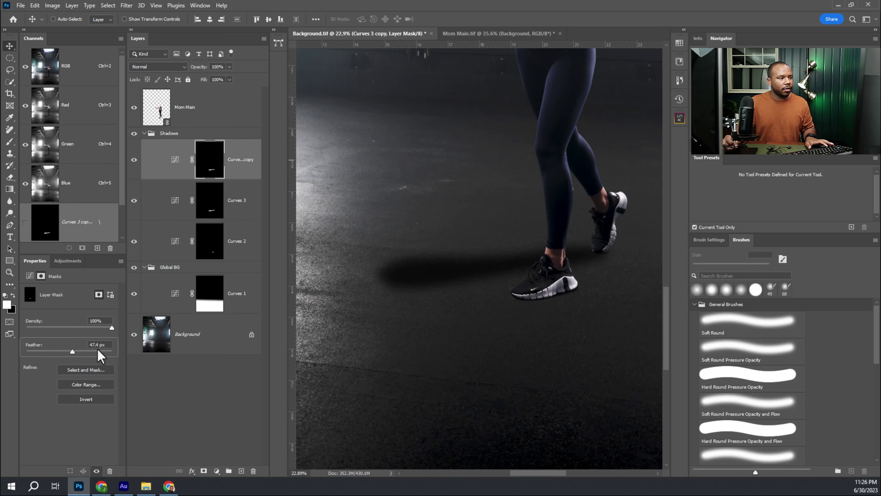
drag(71, 351, 62, 352)
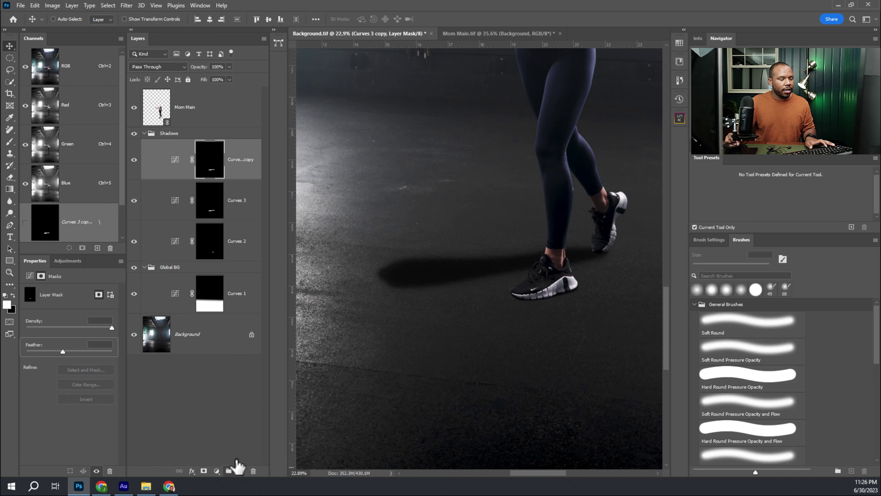
Create a new group inside the Shadows group and move the Curves 3 layer into it
click(228, 471)
drag(249, 169, 238, 147)
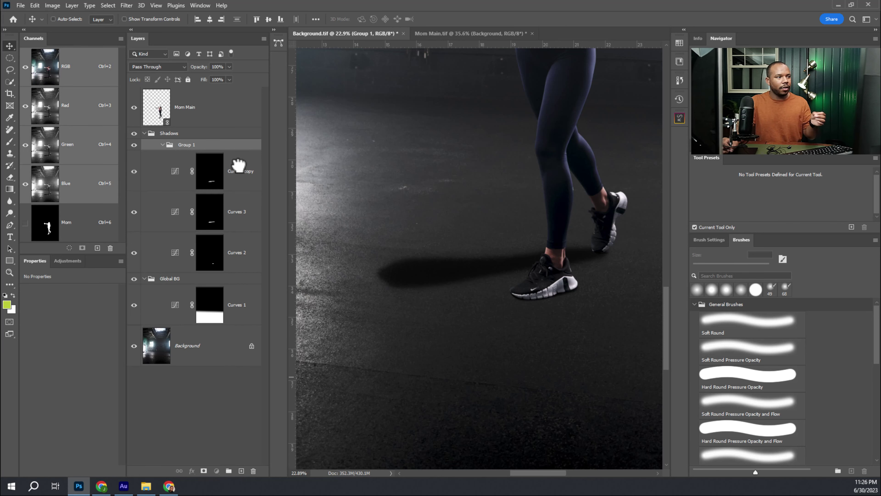
click(242, 220)
drag(242, 222, 248, 157)
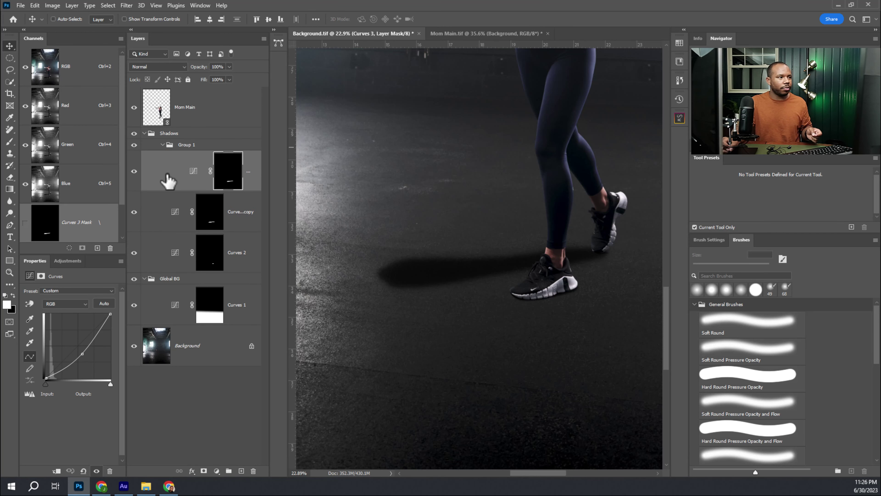
Add a layer mask to Group 1 and draw a white-to-black linear gradient from the shadow's far end to the front shoe
click(210, 146)
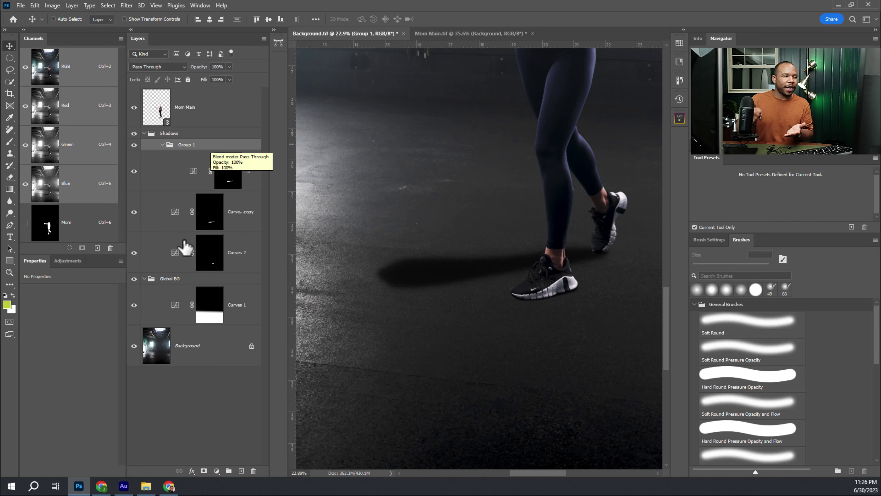
click(204, 471)
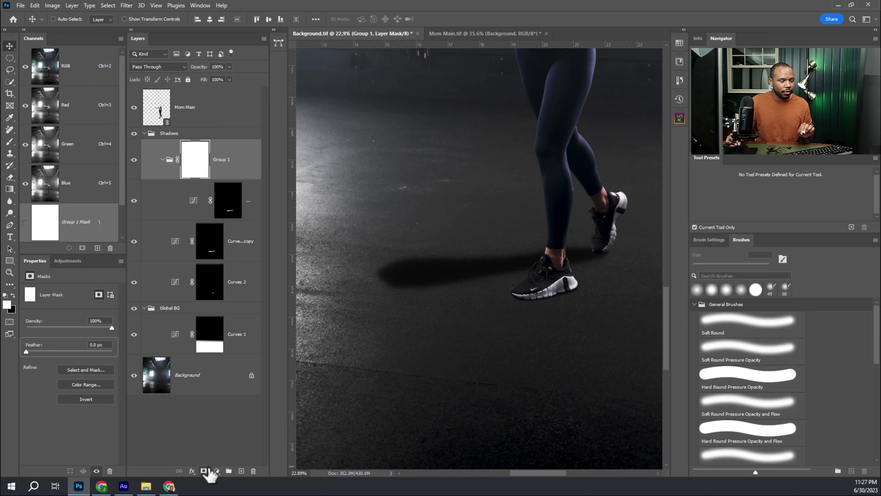
key(g)
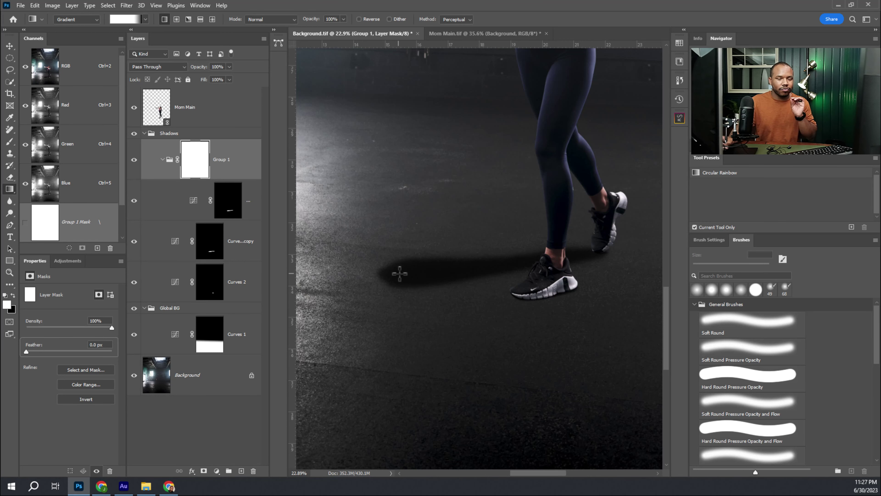
drag(382, 279, 515, 259)
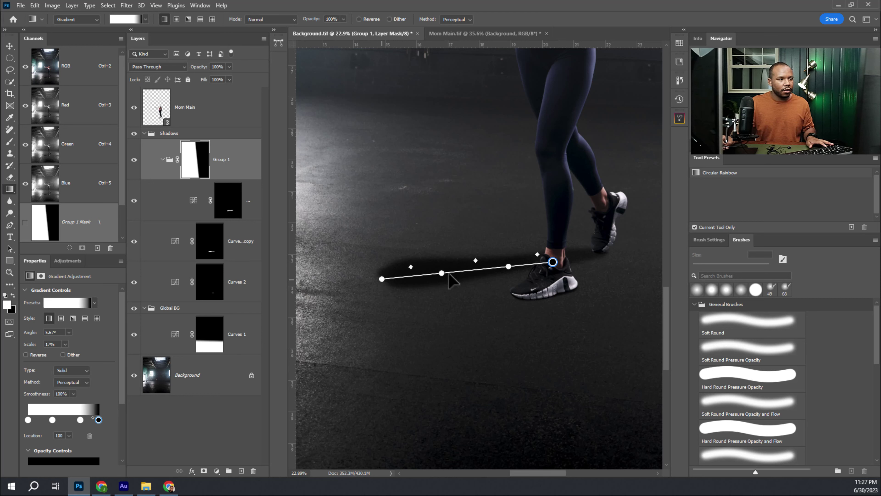
drag(553, 262, 523, 268)
Move Curves 3 out below Group 1 and place the Curves 3 copy inside the group instead
drag(229, 189, 246, 257)
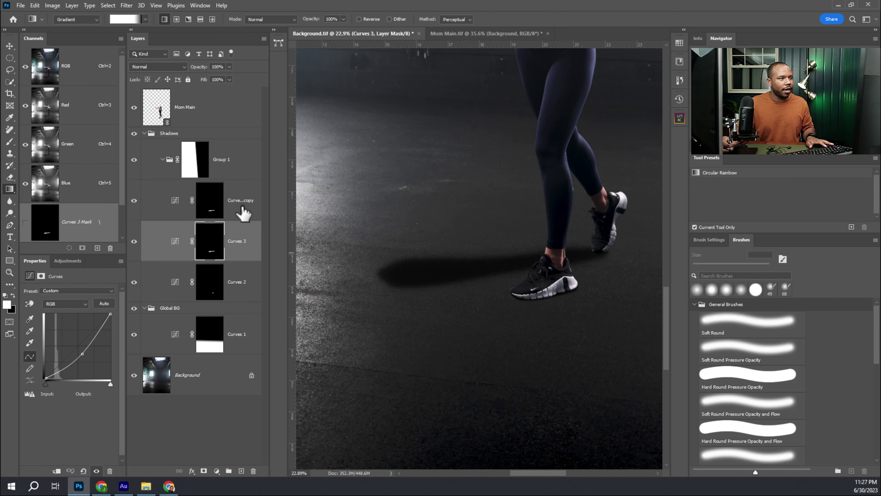
alt+click(210, 205)
alt+click(209, 205)
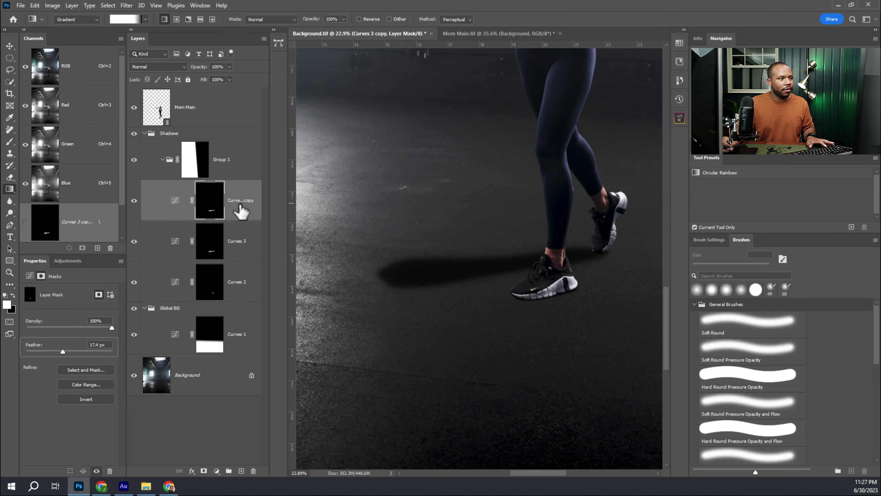
drag(240, 204, 256, 173)
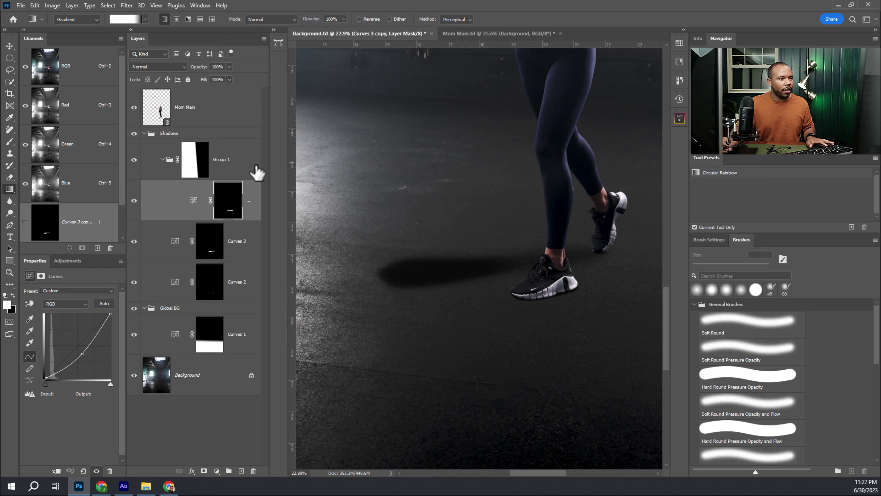
Reposition the Group 1 mask gradient so it runs from beyond the shadow's far end to just before the front shoe
click(202, 170)
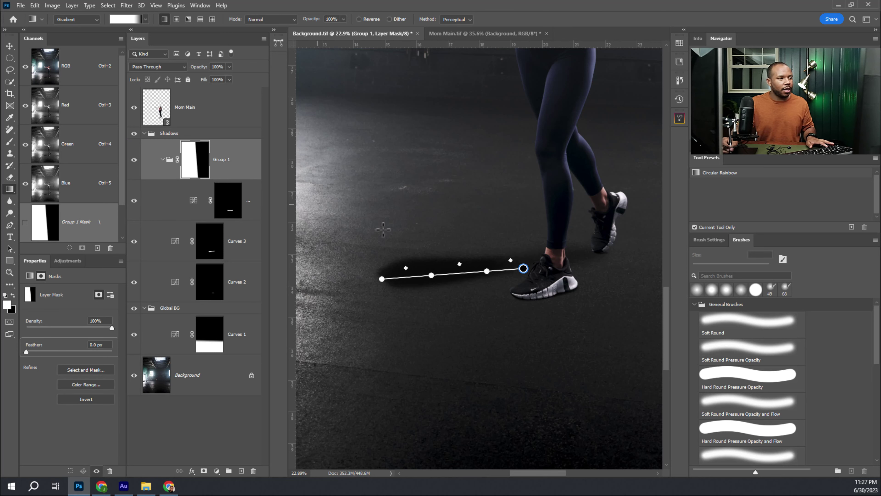
drag(523, 268, 329, 284)
scroll(393, 273, down, 1)
alt+click(391, 278)
drag(382, 278, 513, 262)
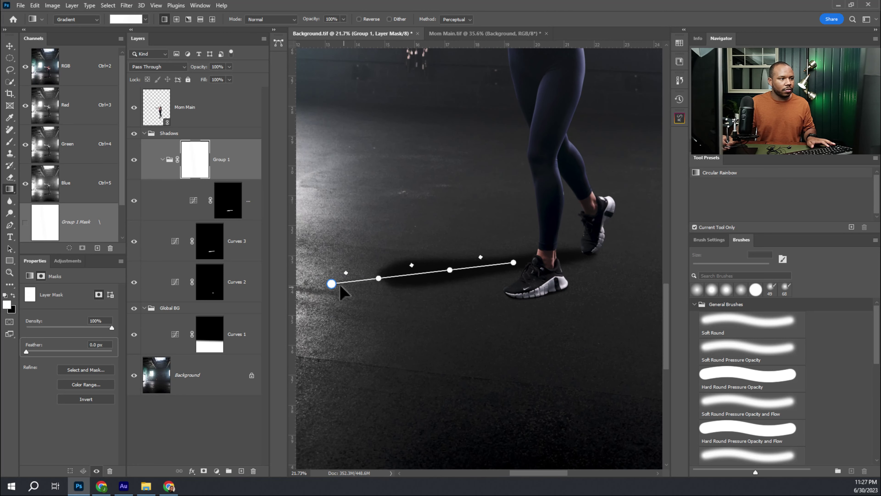
Set the gradient's far-end stop to black and extend its white end to the front ankle
double_click(331, 284)
drag(384, 277, 394, 352)
click(466, 196)
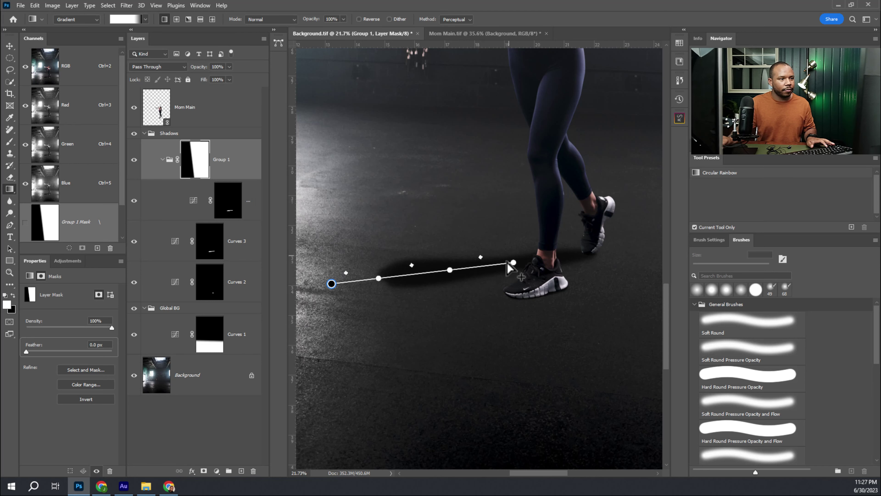
drag(513, 263, 546, 259)
Hide Curves 3 and shift the black end of the Group 1 mask gradient inward toward the front shoe
click(134, 241)
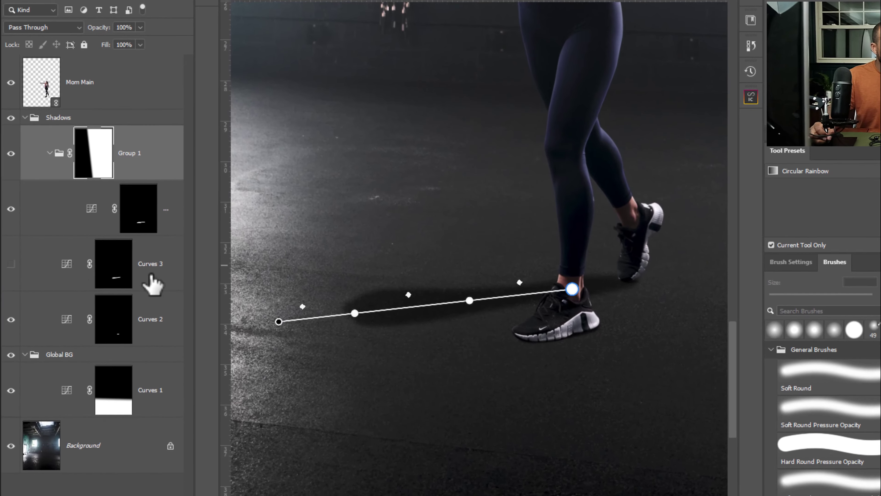
drag(279, 321, 432, 308)
scroll(533, 288, up, 3)
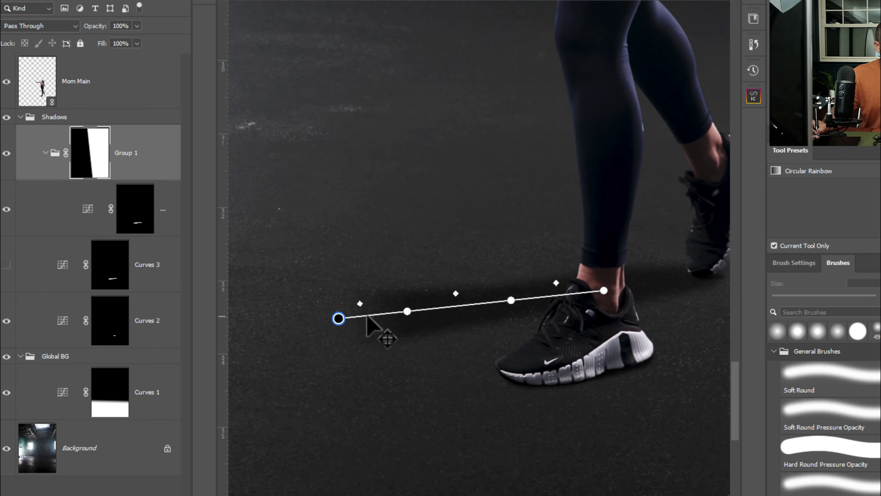
Shift the gradient's middle stops toward the shoes, extend its white end to the rear shoe, and bring its black end closer to the front shoe
drag(409, 313, 457, 307)
drag(513, 301, 537, 301)
drag(604, 290, 703, 276)
drag(339, 318, 392, 308)
drag(551, 323, 466, 331)
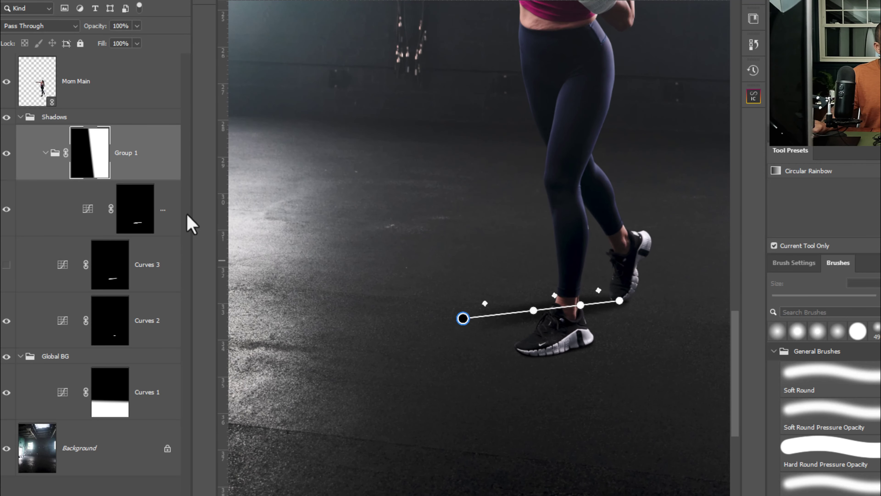
Show Curves 3 again and set its opacity to 50%
click(6, 264)
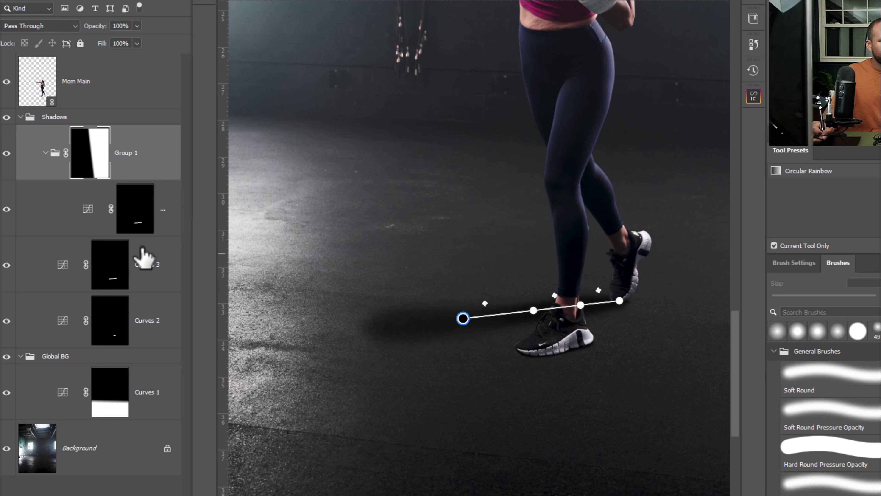
click(46, 260)
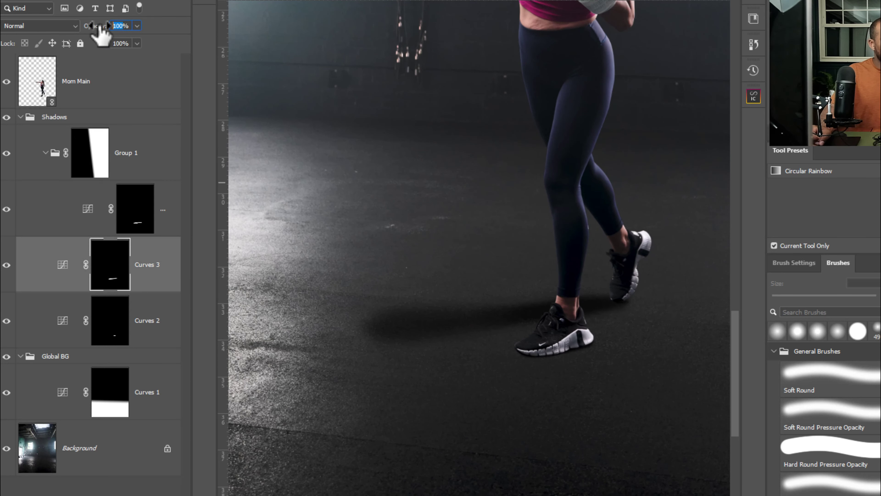
text(25)
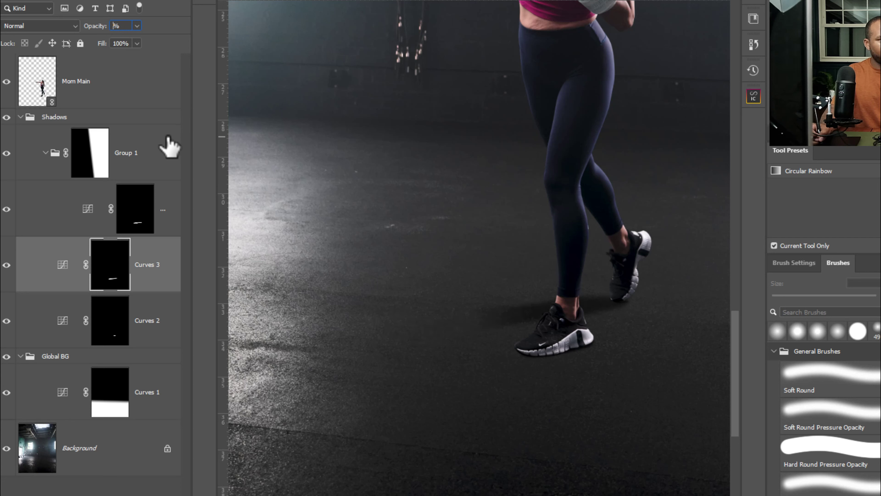
text(50)
key(Return)
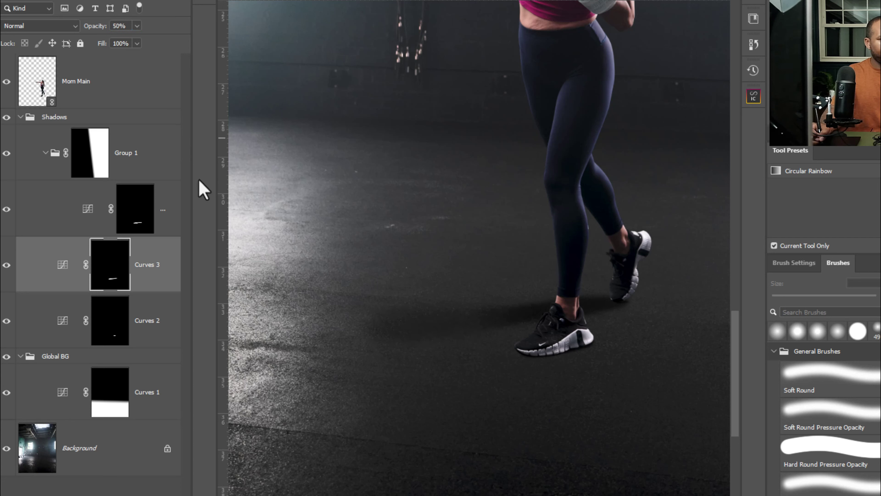
Set the opacity of Curves 3 copy to 50%
click(92, 189)
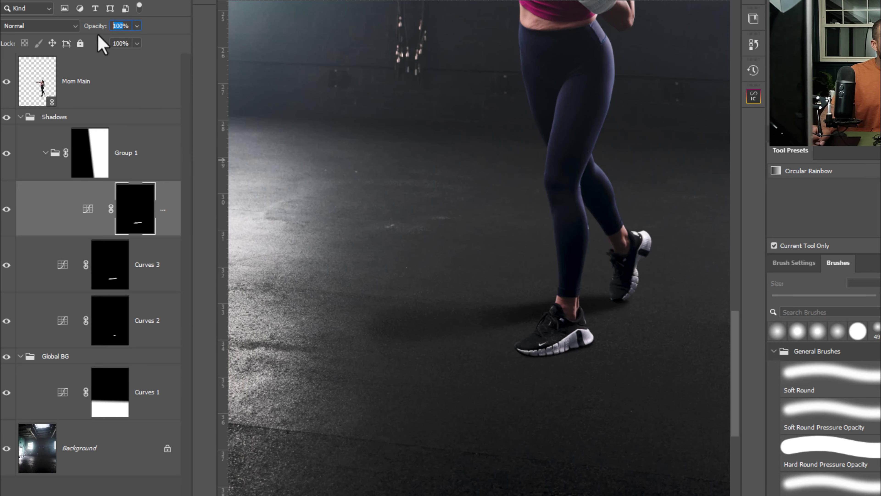
text(50)
key(Return)
Compare the composite's cast shadow with the original floor shadow in Mom Main.tif
drag(474, 323, 433, 333)
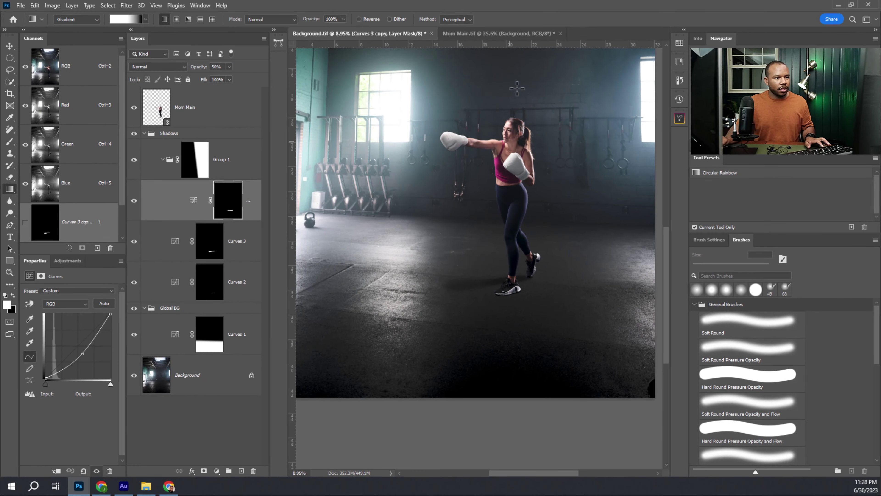
click(500, 34)
scroll(490, 192, down, 1)
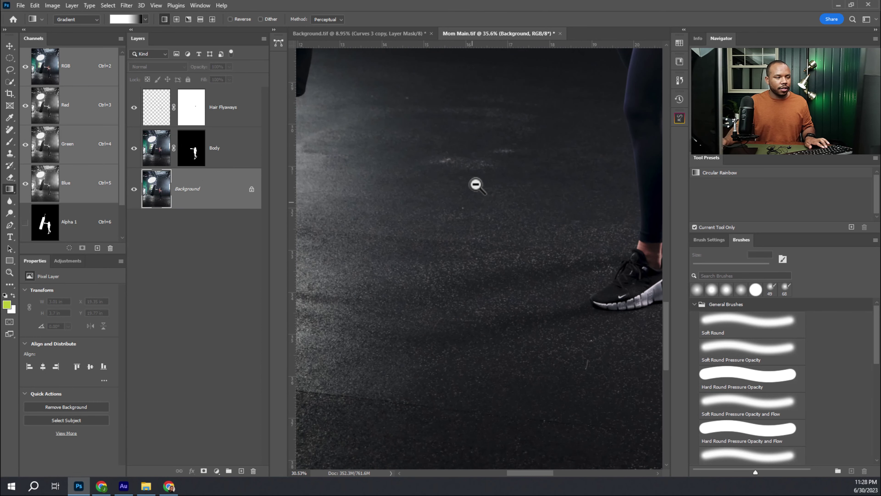
click(373, 34)
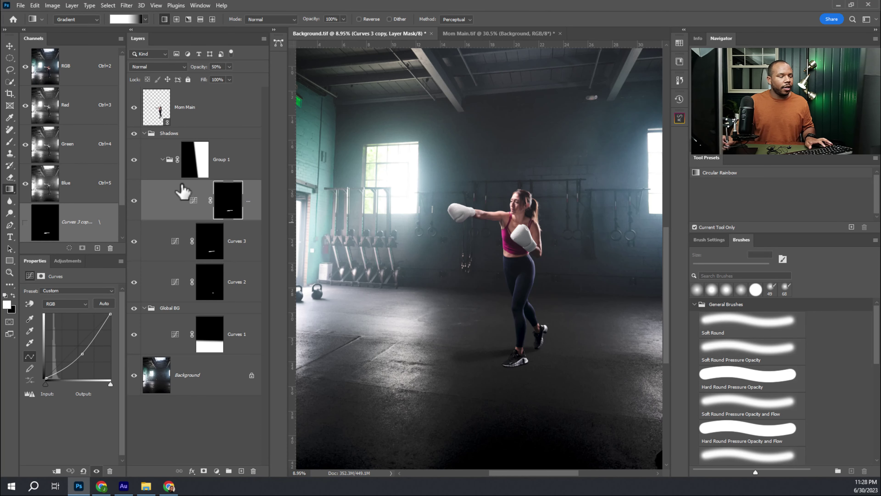
Group Group 1 and Curves 3 together inside the Shadows group and set the new group's opacity to 50%
click(239, 157)
click(227, 135)
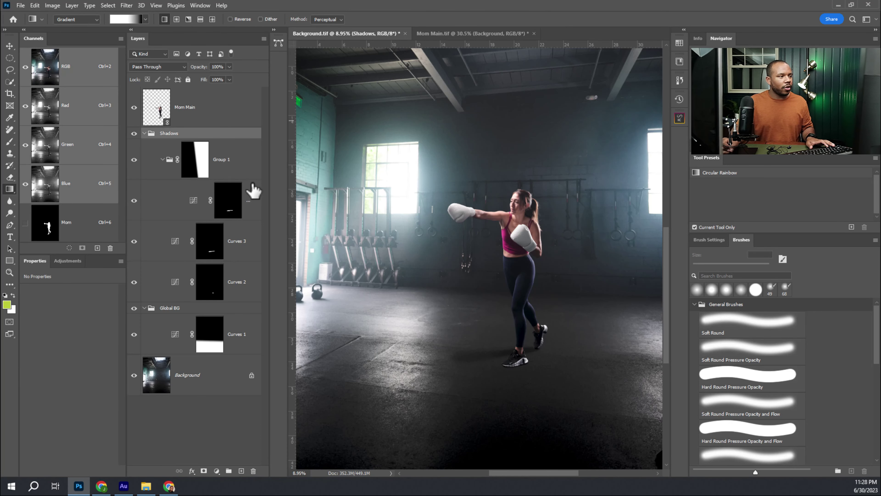
click(245, 171)
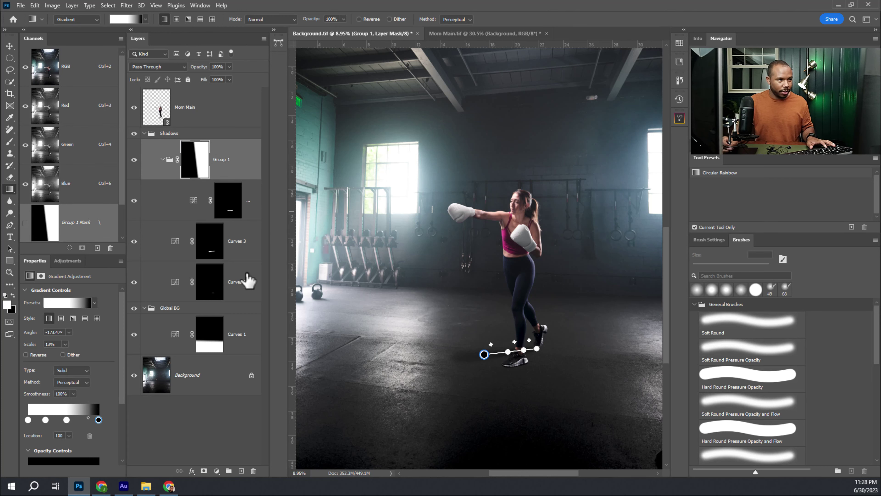
shift+click(244, 249)
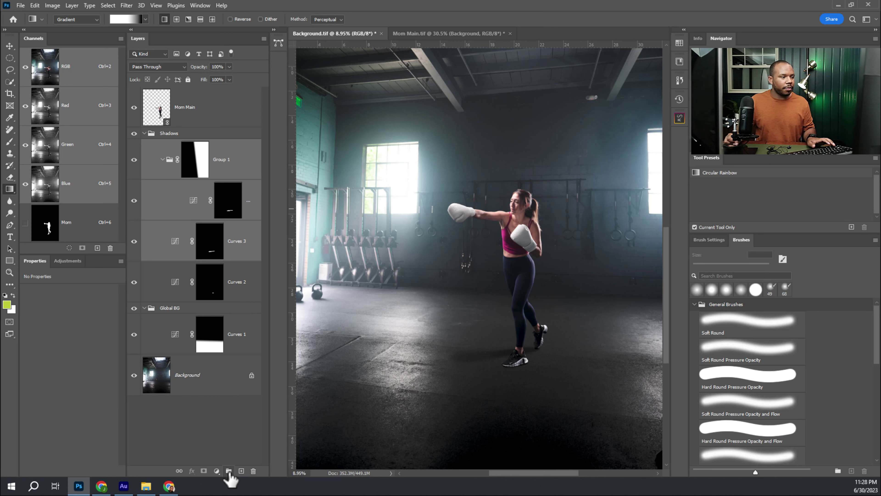
click(229, 471)
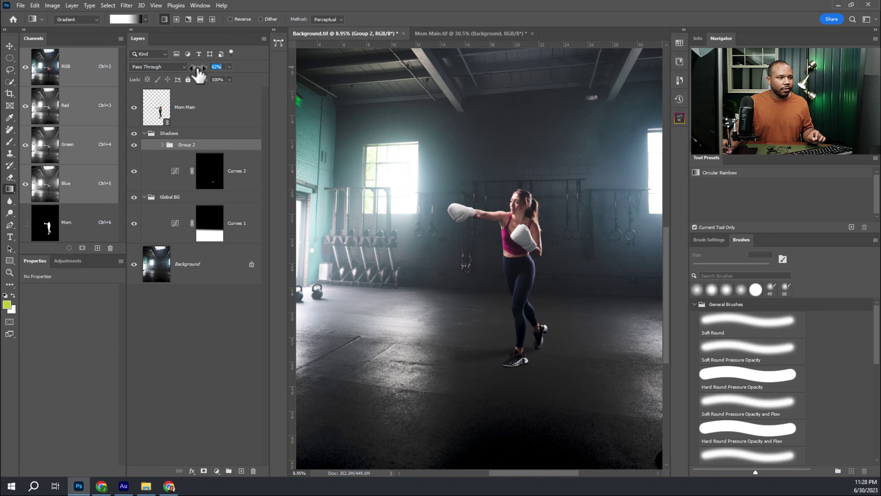
drag(197, 68, 199, 68)
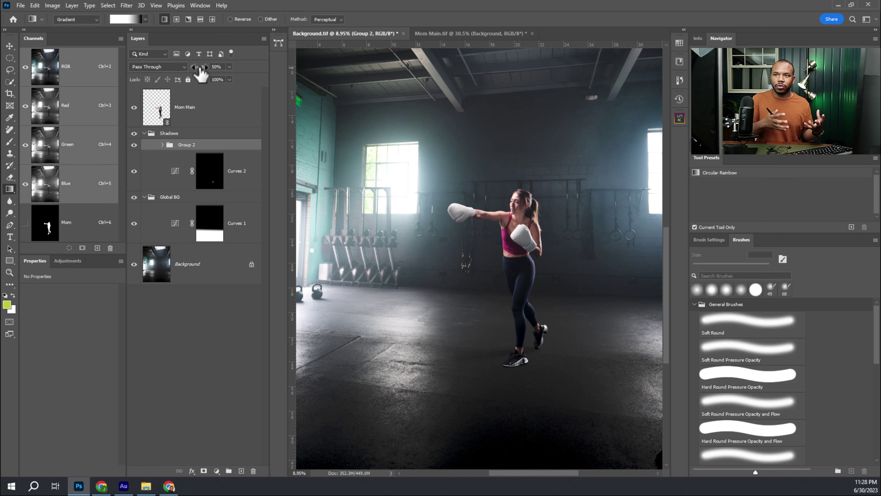
Expand Group 2 and rename Curves 3 copy to Right Hard, Curves 3 to Right Soft Shadow, and Curves 2 to Grounding
drag(517, 351, 533, 358)
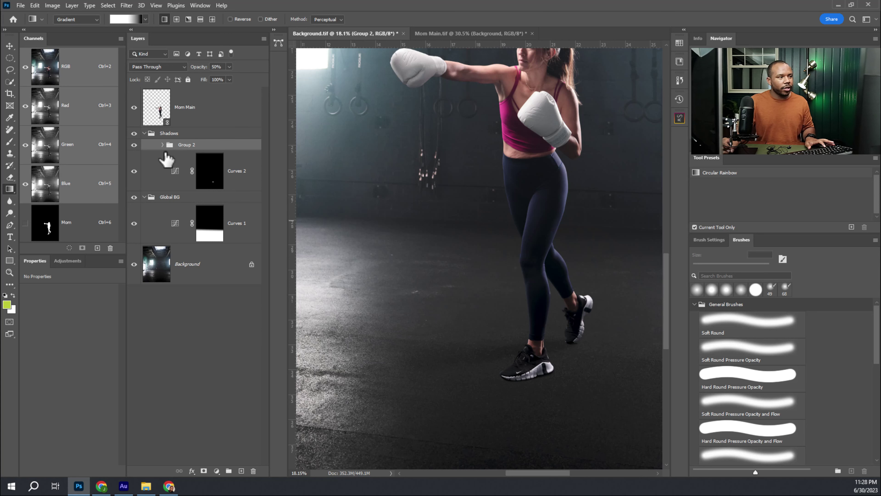
click(162, 145)
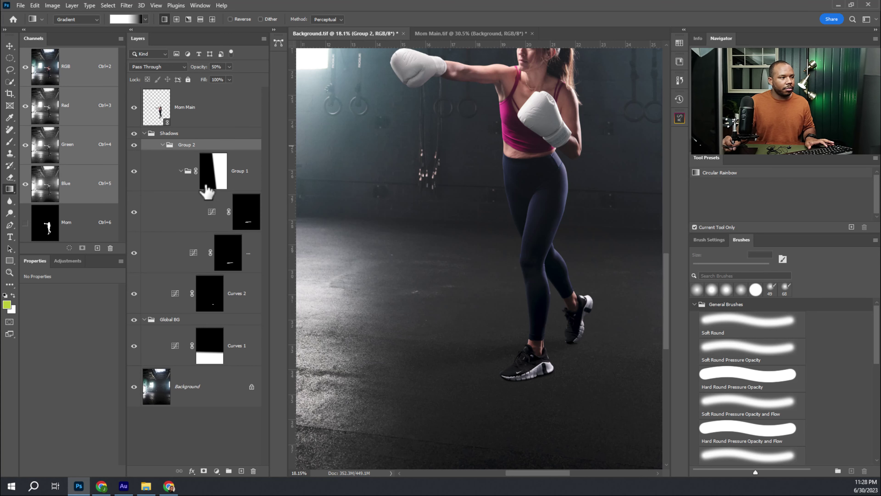
drag(270, 186, 320, 187)
double_click(284, 212)
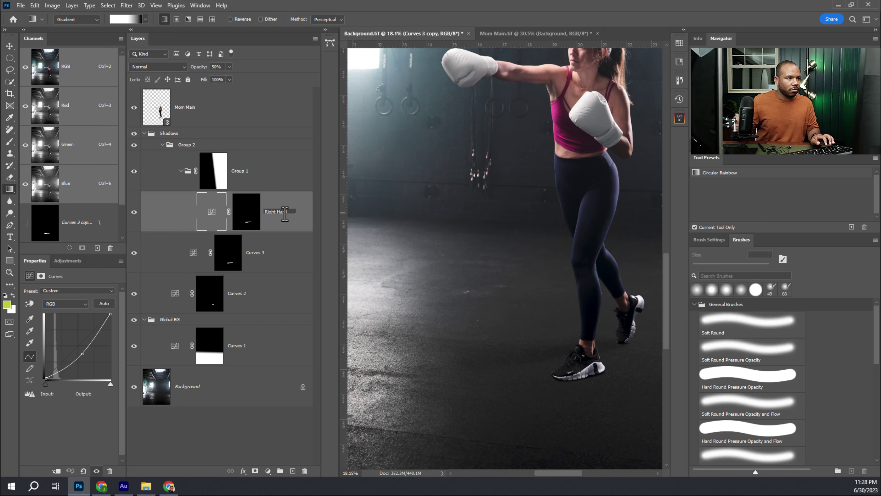
double_click(250, 256)
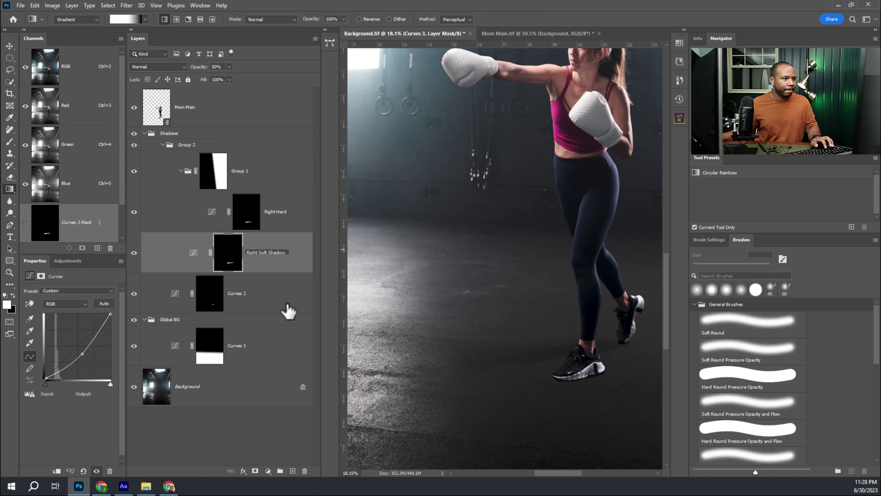
click(238, 304)
double_click(236, 296)
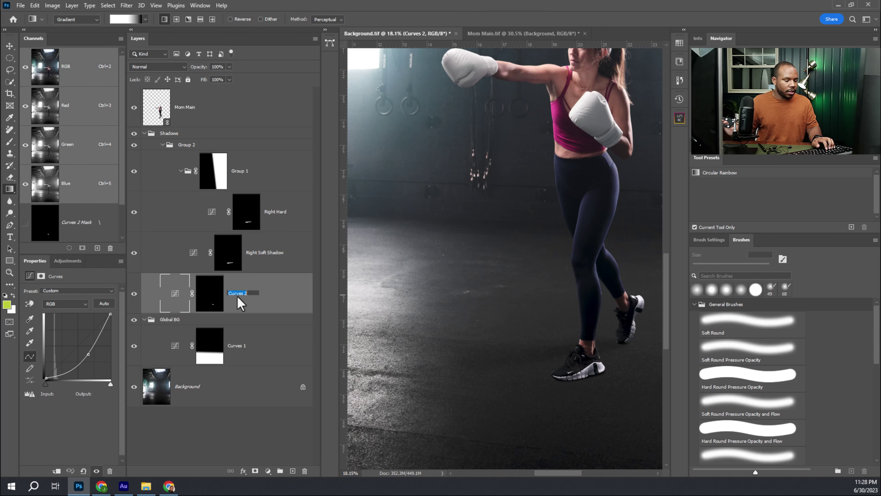
key(Return)
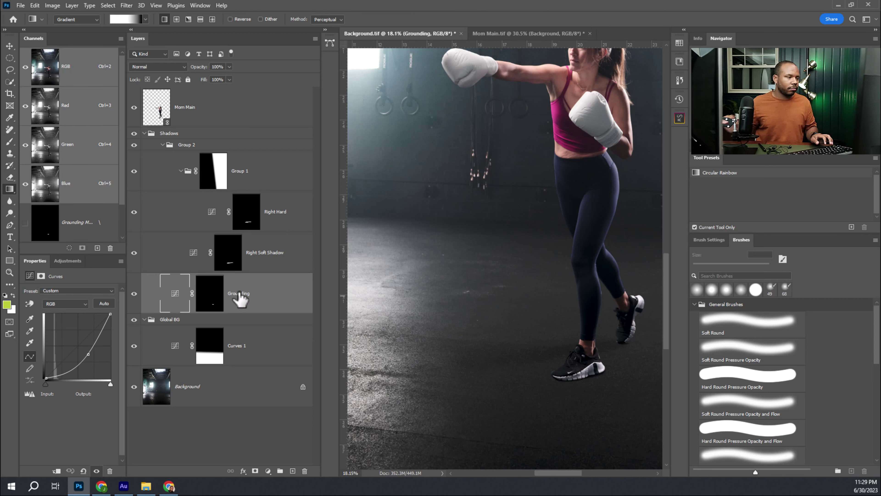
Raise the Right Hard layer's opacity to 100% and fine-tune the midpoint of its curve
key(alt+bracketright)
key(alt+bracketright)
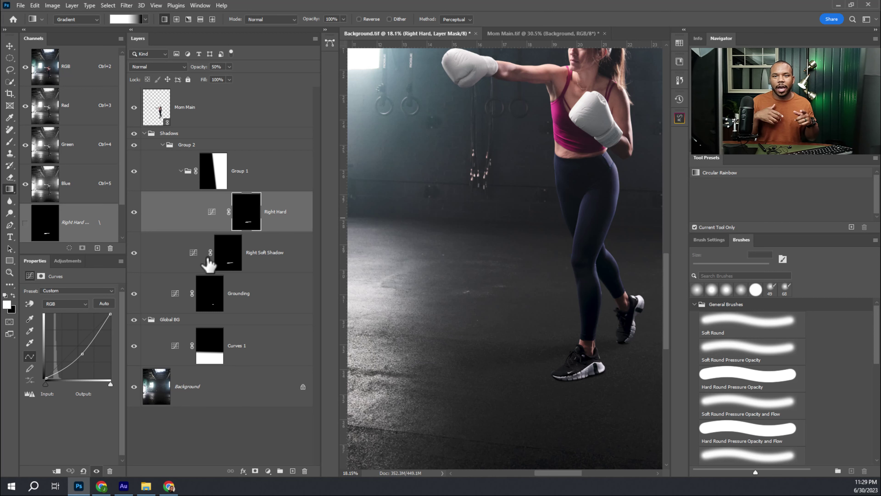
drag(320, 245, 326, 245)
scroll(550, 352, up, 3)
click(211, 211)
drag(196, 66, 210, 66)
drag(83, 354, 84, 354)
Readjust the Group 1 mask gradient, moving its black end farther from the front shoe and its lighter stops closer to the shoes
click(222, 172)
drag(427, 332, 389, 336)
drag(538, 318, 555, 316)
drag(474, 326, 487, 325)
Paint black at 5% flow on the Right Hard layer mask over the hard shadow beside the front shoe
click(245, 212)
key(b)
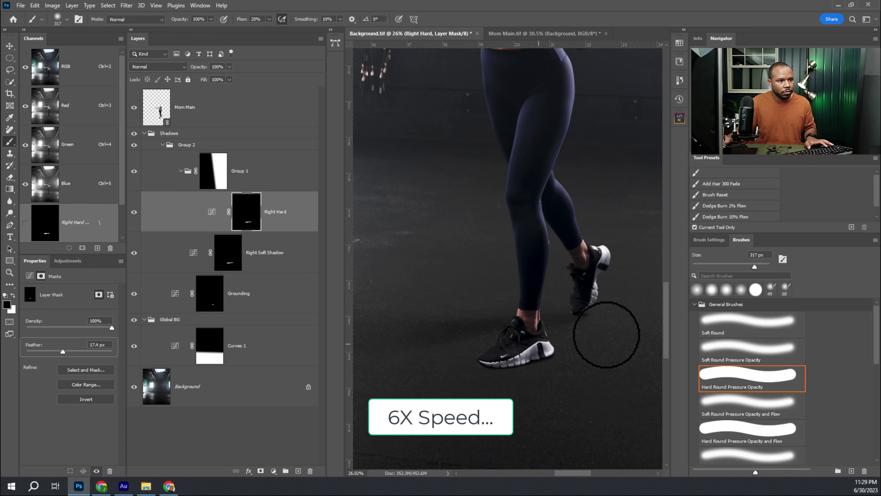
click(204, 167)
click(211, 211)
click(187, 145)
click(246, 212)
key(0)
key(5)
mouse_move(438, 336)
mouse_down()
mouse_move(465, 327)
mouse_move(472, 368)
mouse_up()
Set the blend mode of the Right Hard, Right Soft Shadow and Grounding layers to Luminosity
click(158, 67)
click(159, 287)
click(165, 257)
click(158, 66)
click(159, 288)
click(163, 294)
click(158, 67)
click(158, 287)
Collapse Group 2 and rename it Right Shadows
click(285, 215)
click(203, 169)
click(162, 145)
double_click(187, 145)
text(Right Shadows)
key(Return)
Duplicate the Right Shadows group and reposition the copy as a second cast shadow for the other leg
key(ctrl+j)
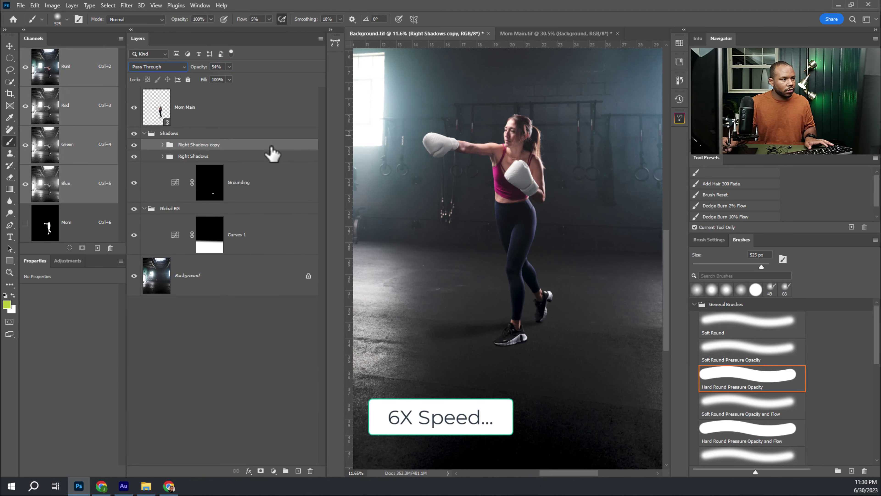
click(257, 347)
key(v)
click(473, 330)
click(328, 204)
click(214, 145)
drag(487, 342, 432, 359)
drag(513, 309, 482, 307)
Check the placement of the woman's original floor shadows in Mom Main.tif against the composite
key(b)
click(552, 34)
drag(567, 301, 485, 305)
click(413, 34)
click(194, 157)
key(ctrl+t)
key(Escape)
click(209, 183)
click(175, 182)
Rename the Right Shadows copy group to Left Shadows
double_click(199, 144)
text(Left Shadows)
key(Return)
Check the blend modes of the layers in Right Shadows and the Grounding layer, collapse the groups, and deselect all layers
click(162, 156)
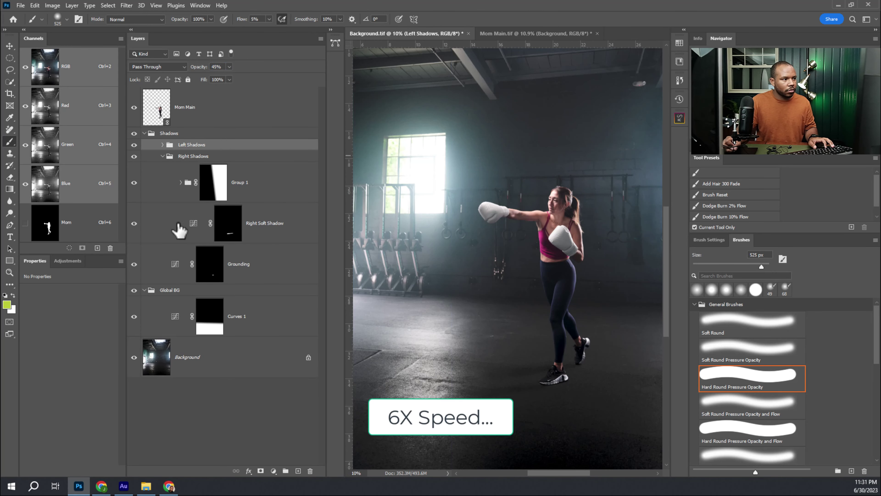
click(158, 232)
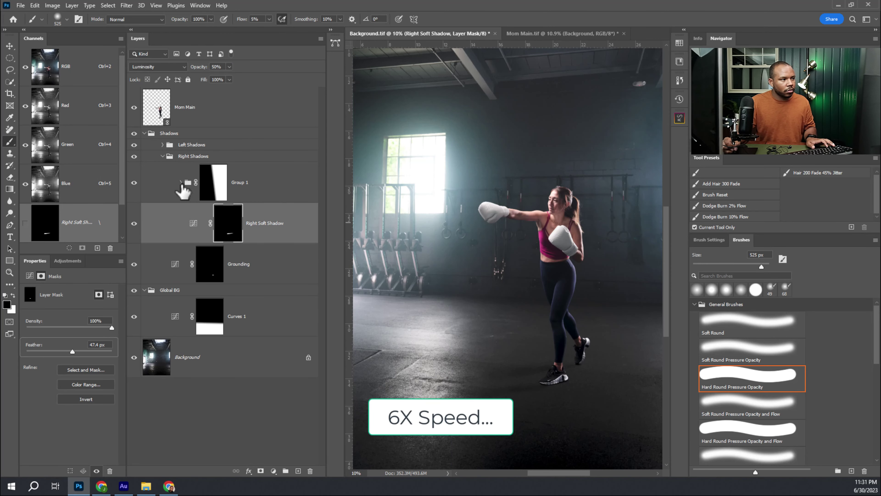
click(159, 262)
click(174, 184)
click(163, 156)
click(144, 133)
click(215, 312)
Examine the whole composite to judge how the shadows ground the woman in the gym
key(ctrl+minus)
key(ctrl+minus)
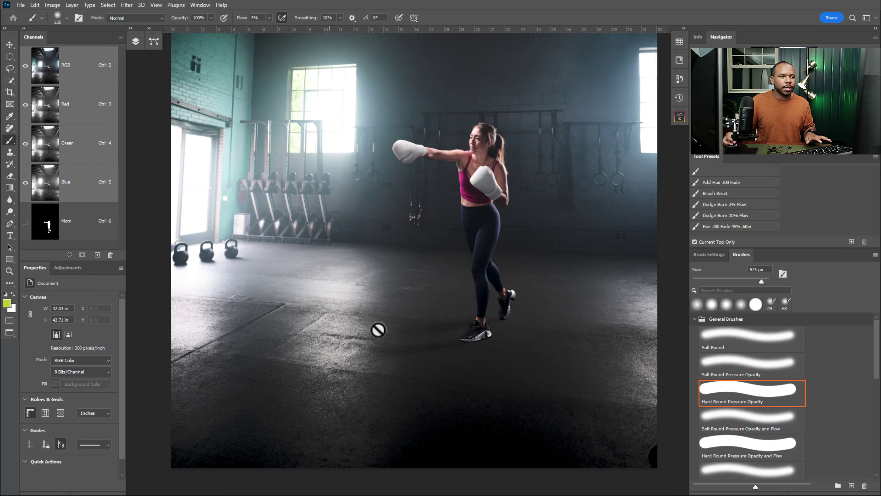
drag(479, 271, 446, 275)
scroll(474, 279, down, 3)
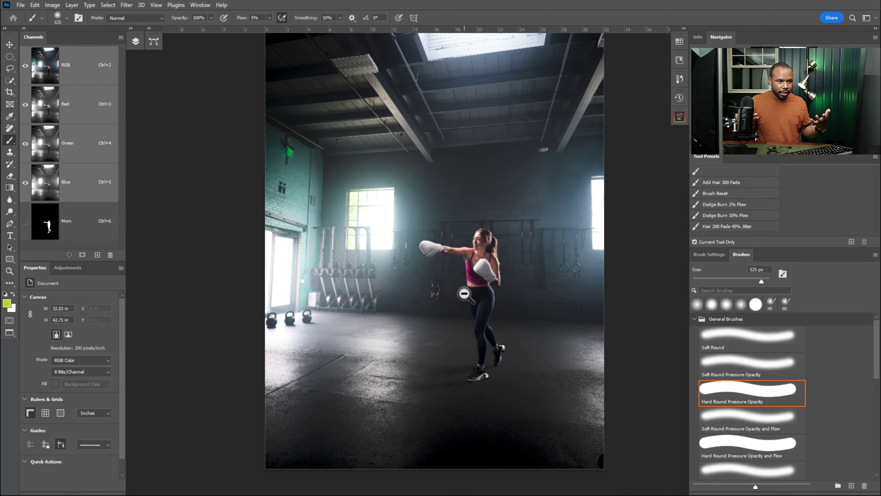
mouse_move(476, 300)
mouse_down()
mouse_move(451, 317)
mouse_move(459, 307)
mouse_up()
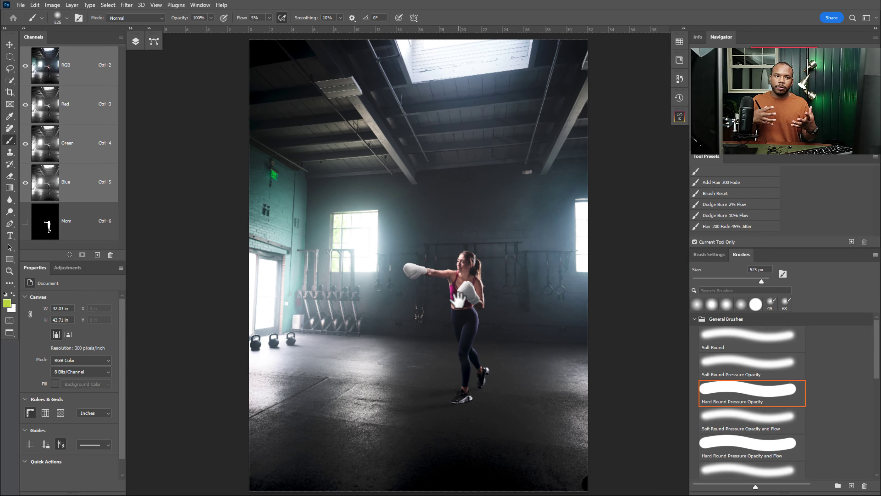